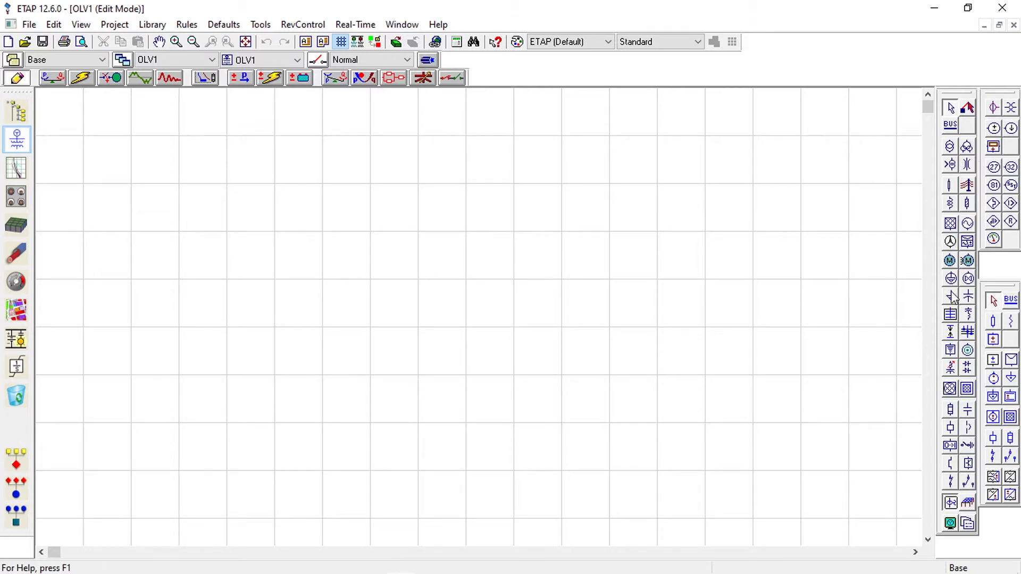
Place three synchronous generators on the one-line diagram: one at the top centre, one at the lower left and one at the lower right
click(968, 224)
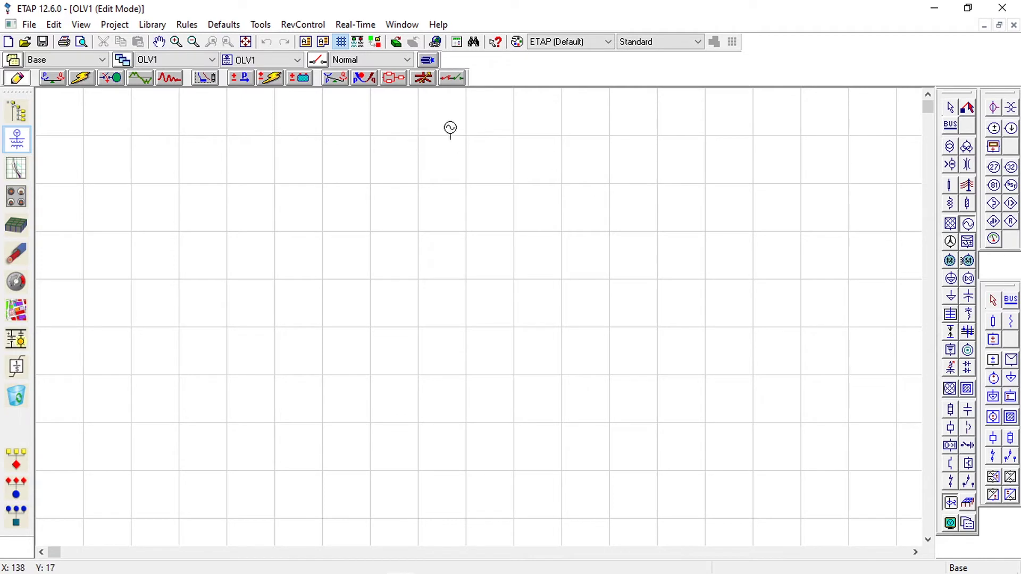
click(448, 117)
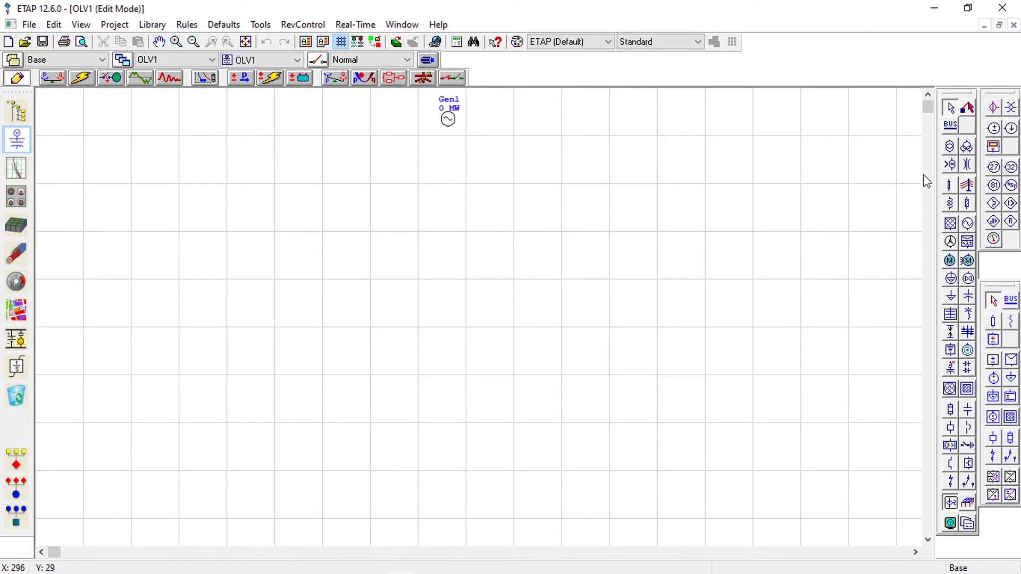
click(967, 225)
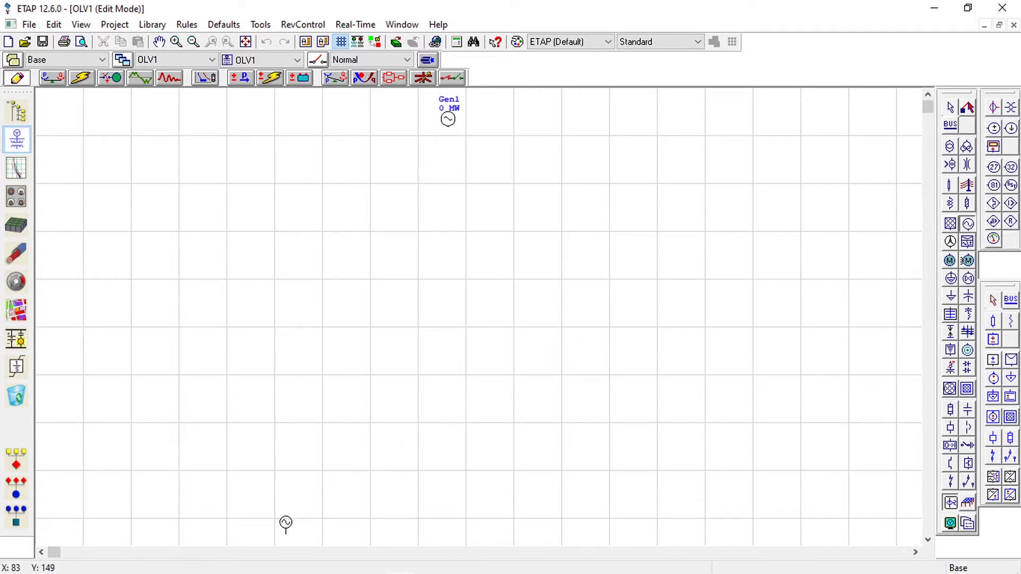
click(296, 475)
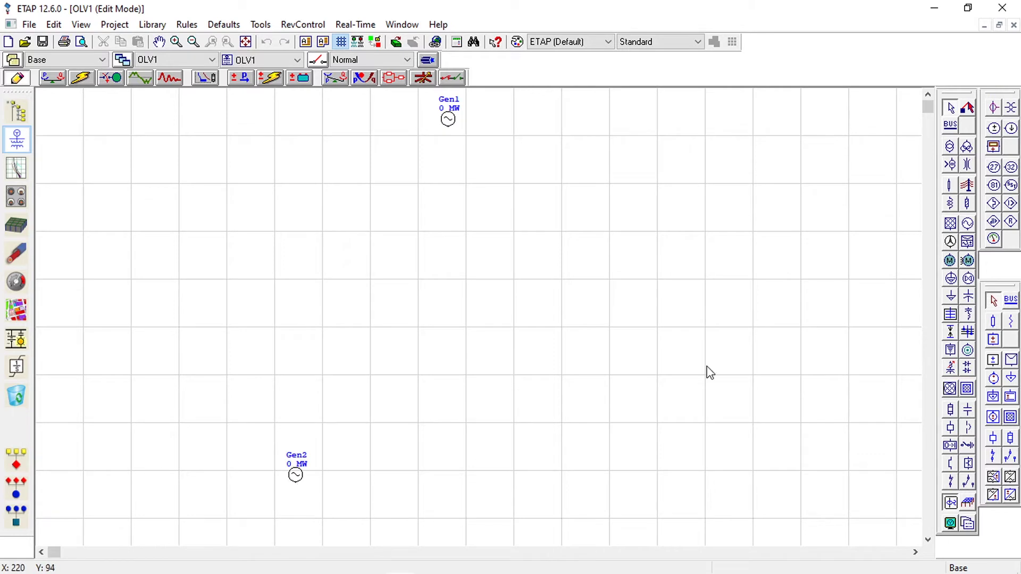
click(968, 225)
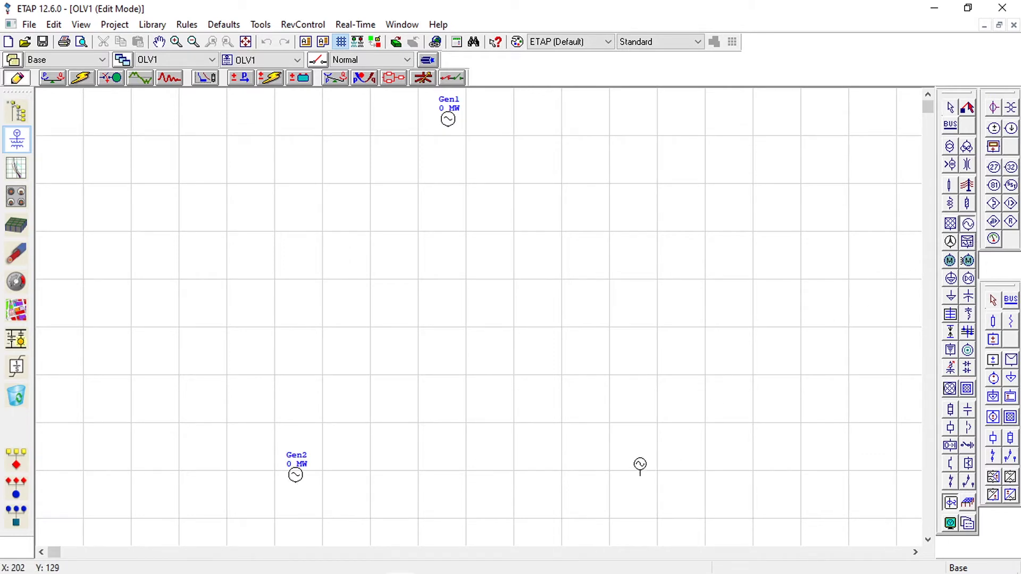
click(638, 471)
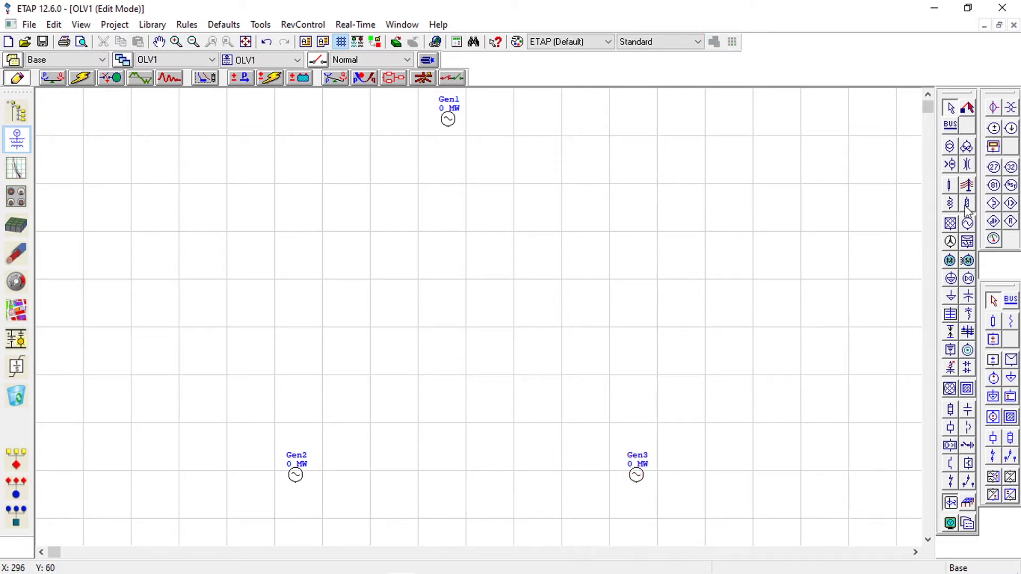
Add three static loads: one at the middle left, one at the middle right, and one between the two lower generators
click(951, 296)
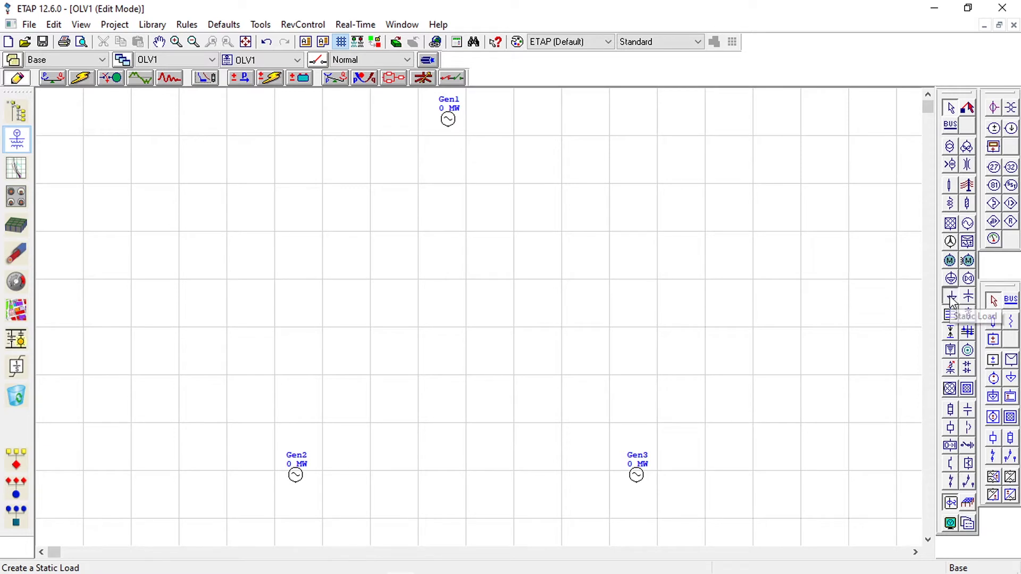
click(212, 283)
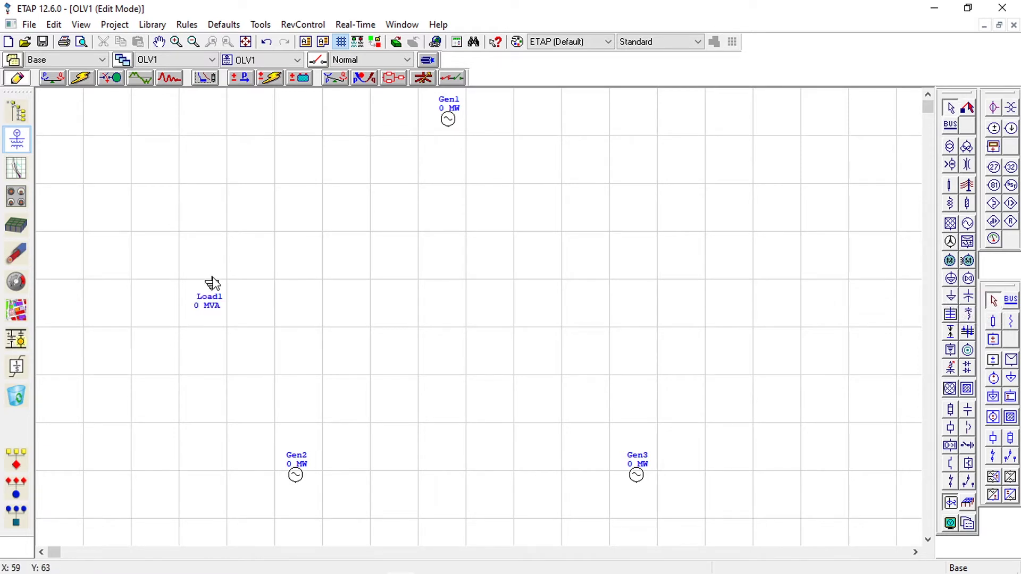
click(952, 297)
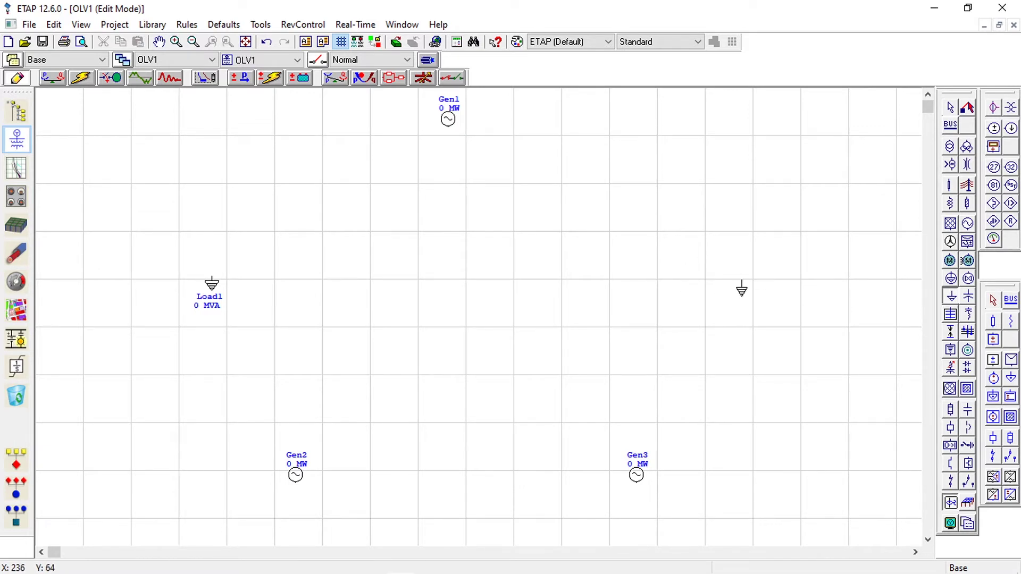
click(741, 287)
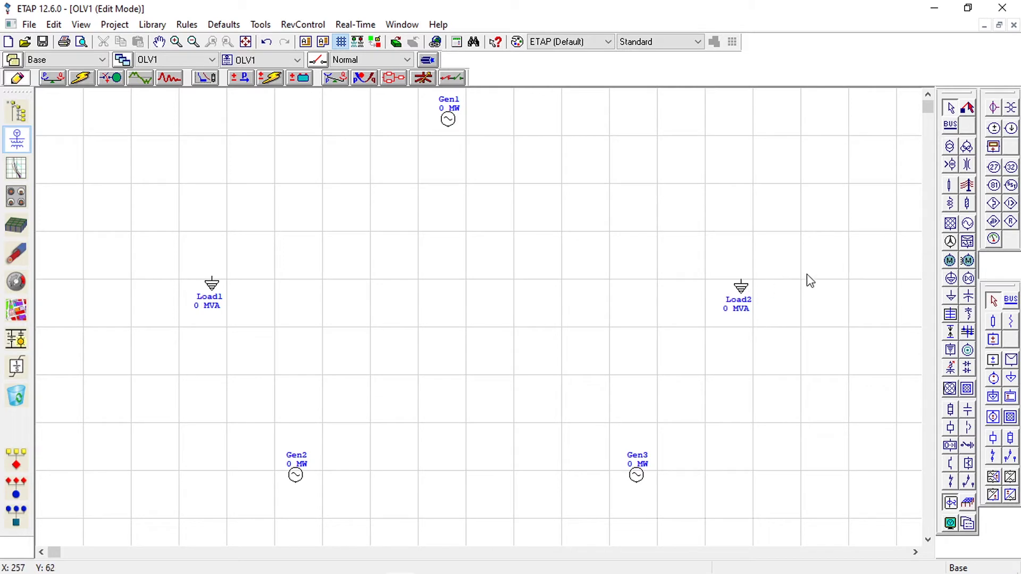
click(951, 296)
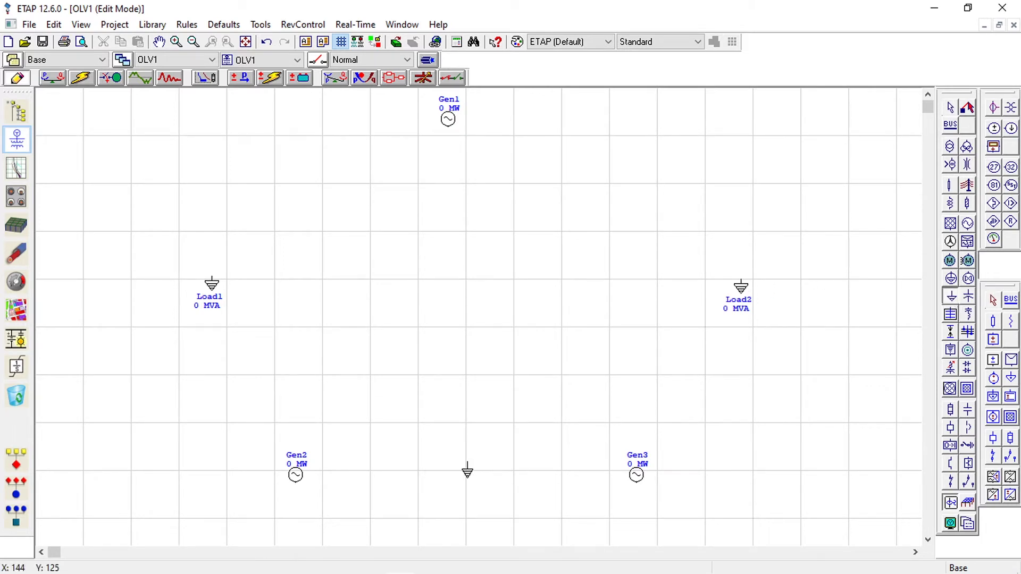
click(467, 470)
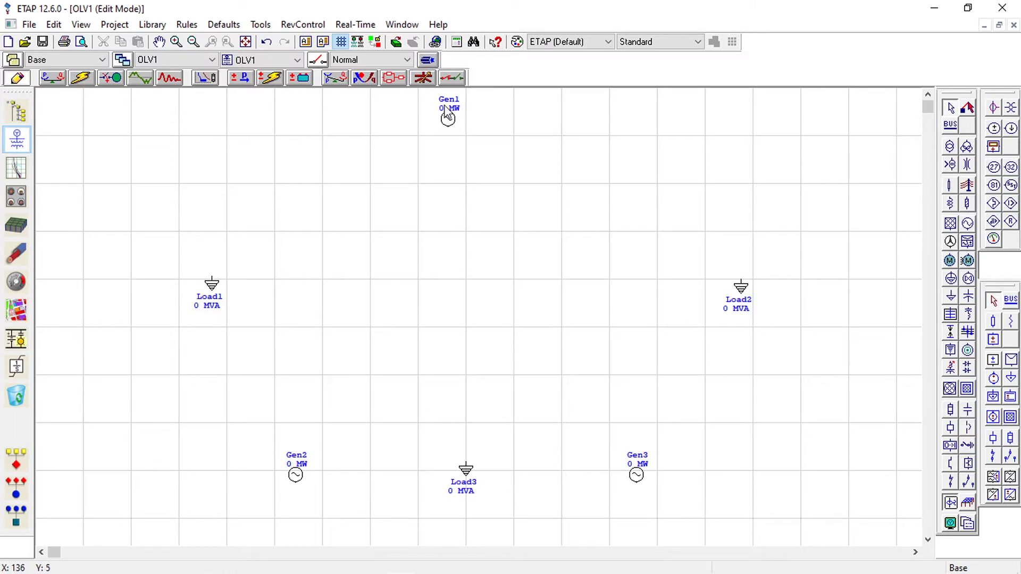
Shift generator Gen1 slightly to the right so it lines up vertically with Load3
mouse_move(449, 112)
mouse_down()
mouse_move(469, 107)
mouse_move(450, 106)
mouse_move(466, 120)
mouse_up()
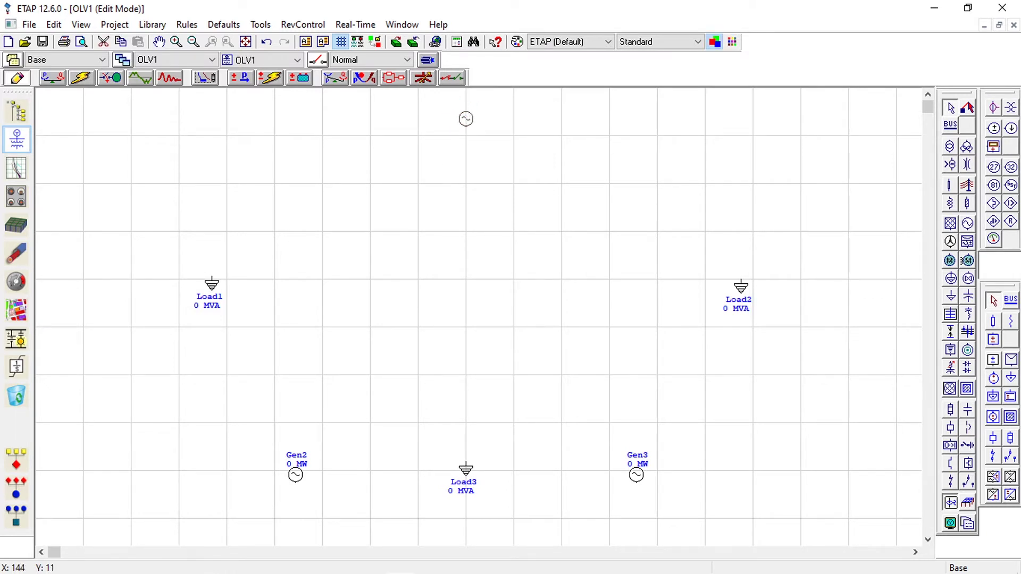
click(506, 154)
click(468, 114)
click(503, 119)
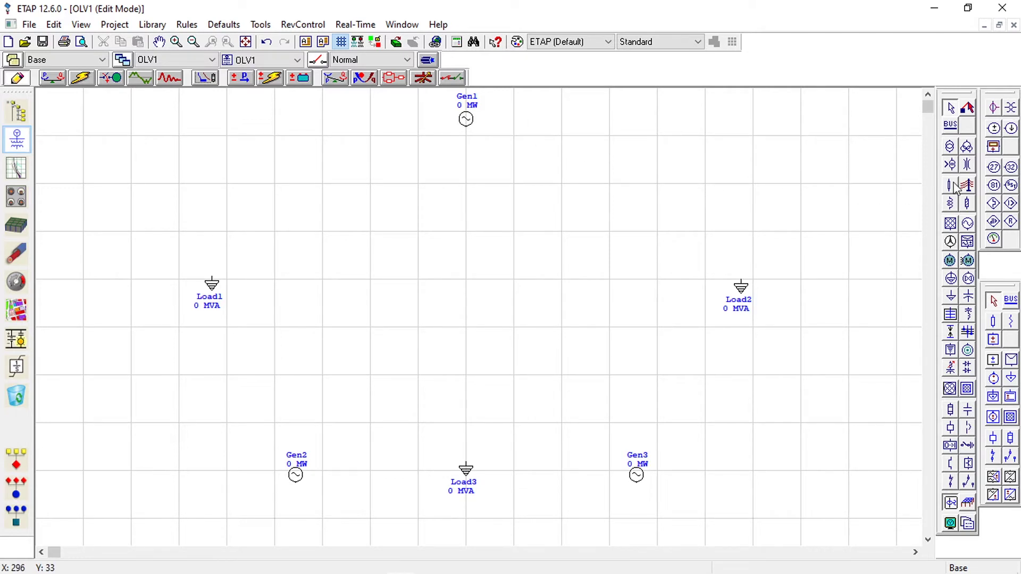
Place three two-winding transformers: one below Gen1, one above Gen2 and one above Gen3
click(951, 148)
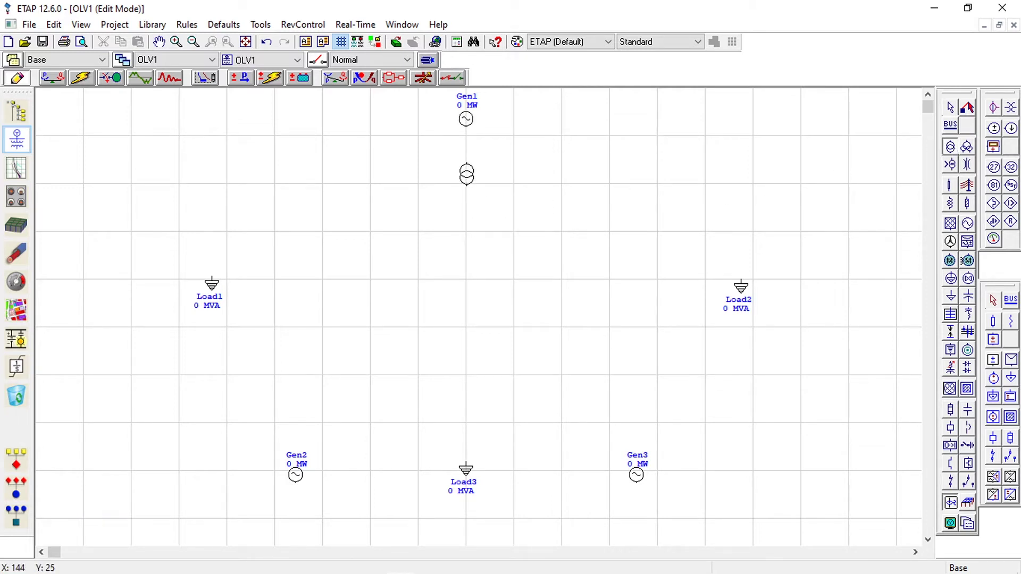
click(466, 176)
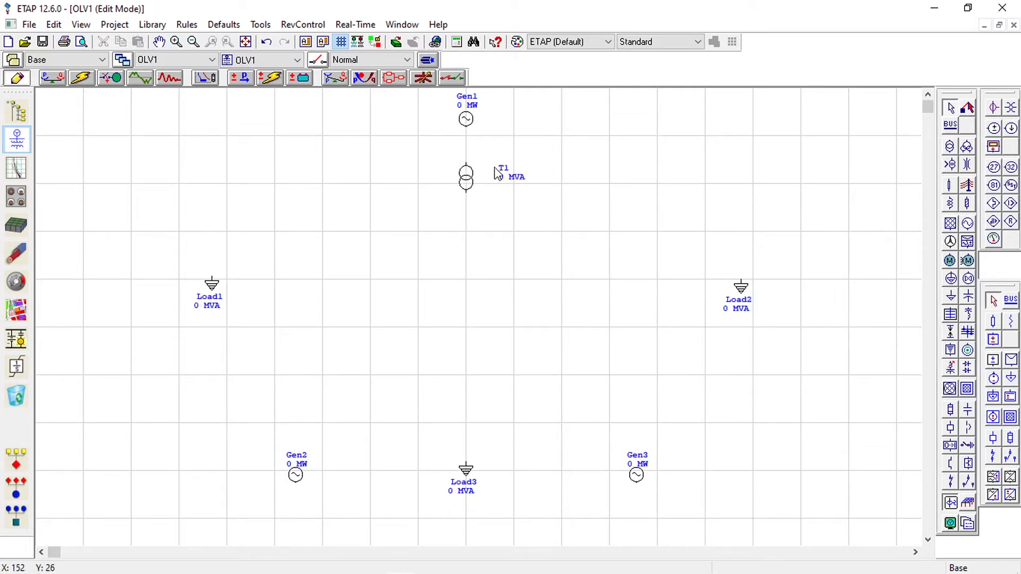
click(950, 149)
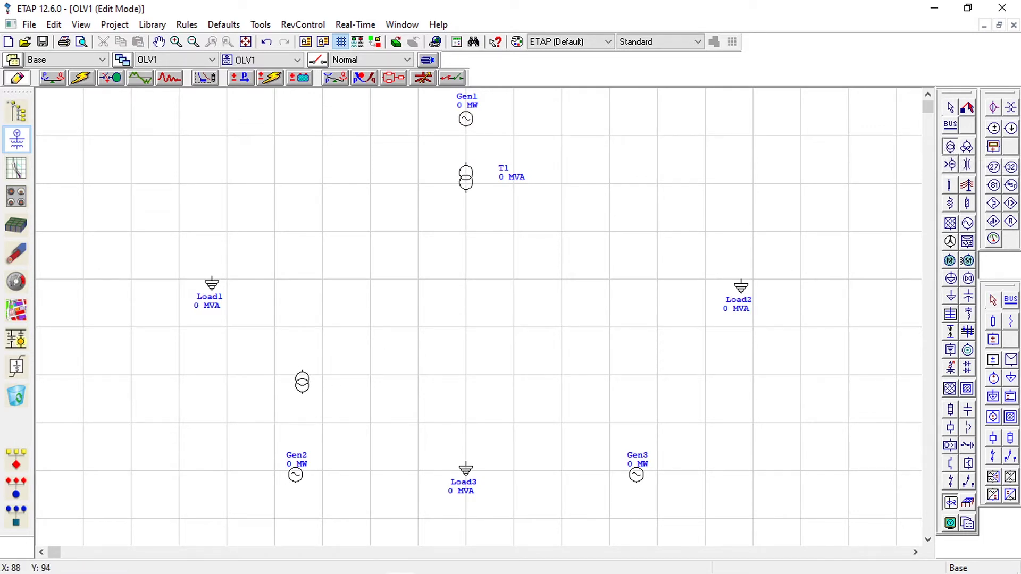
click(299, 375)
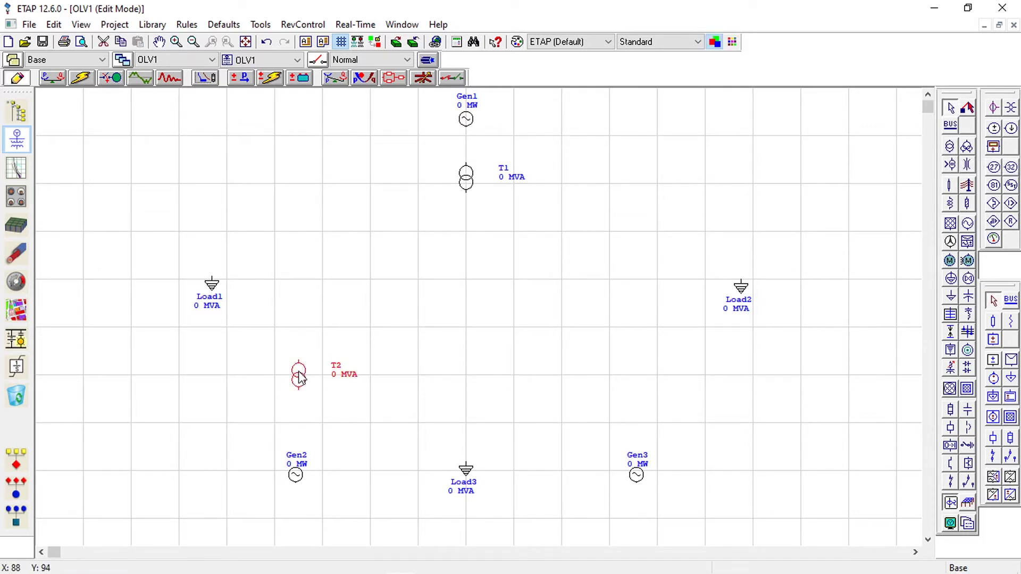
click(950, 147)
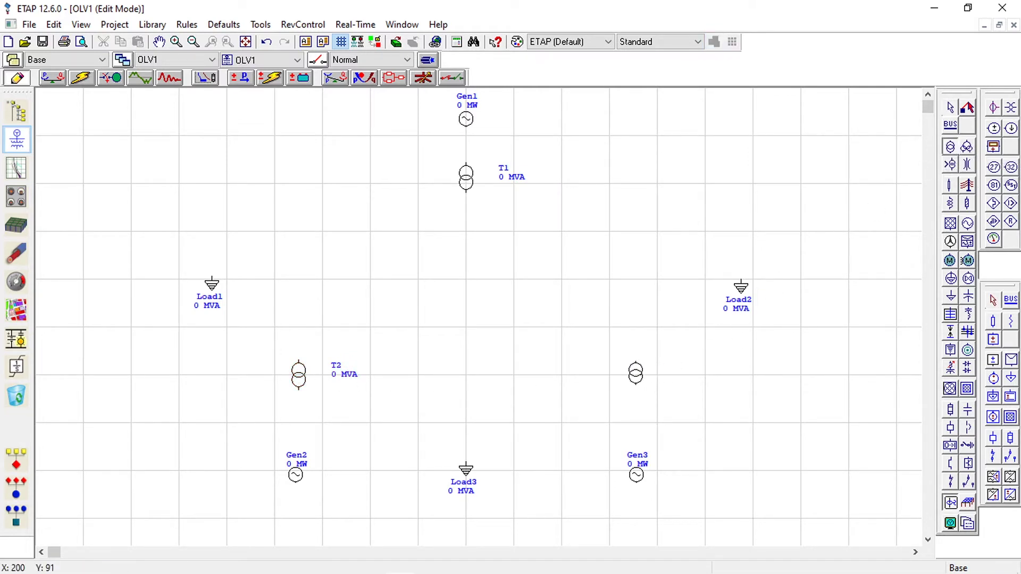
click(636, 375)
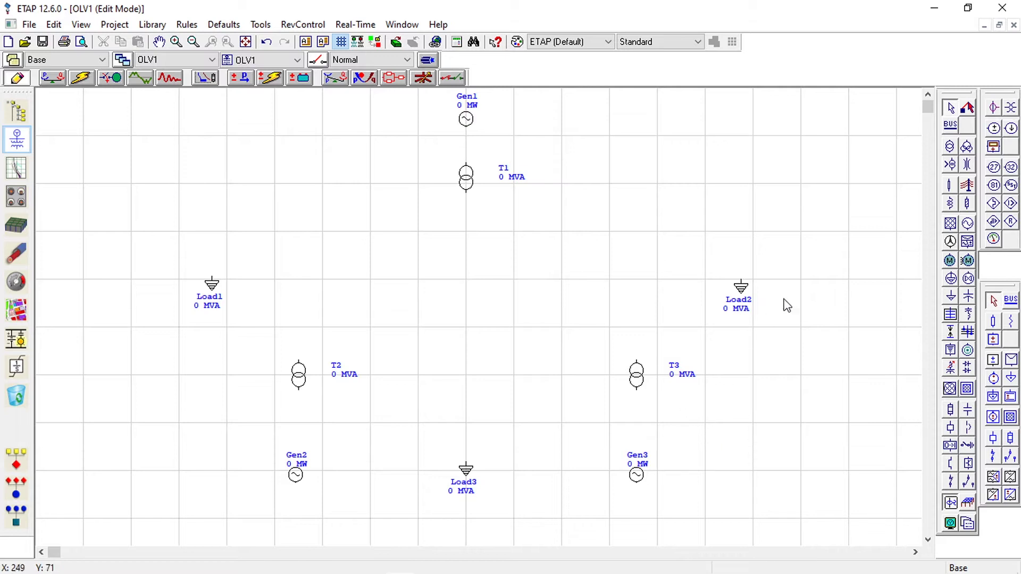
Add a bus between each generator and its transformer, nudging the one near Gen3 slightly to the right
click(952, 130)
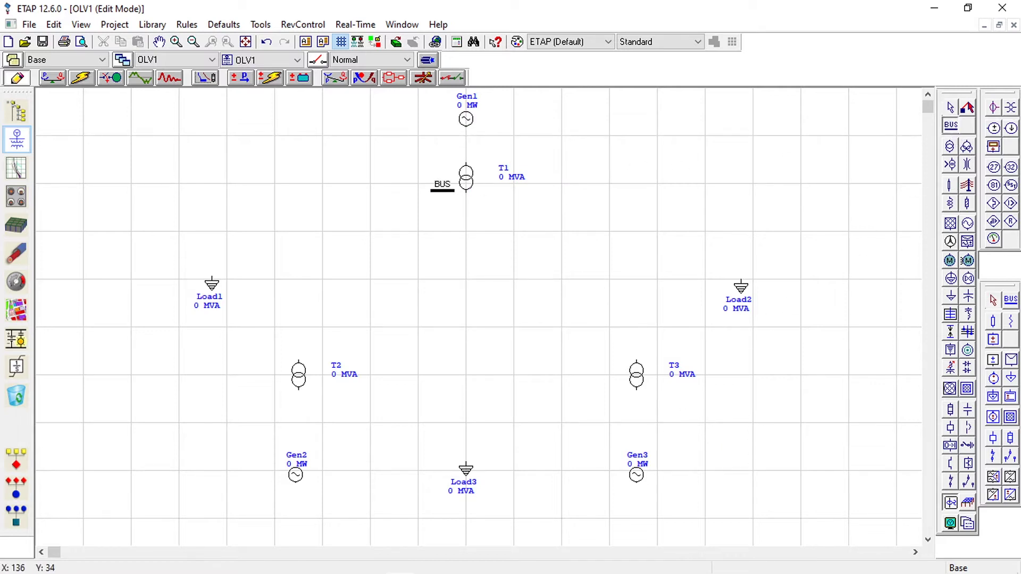
click(425, 136)
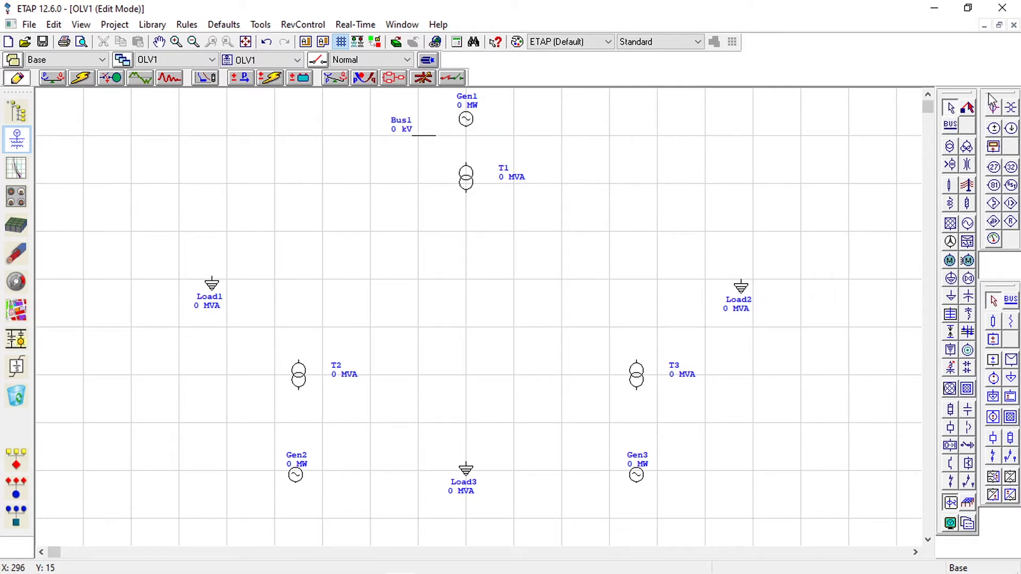
click(951, 126)
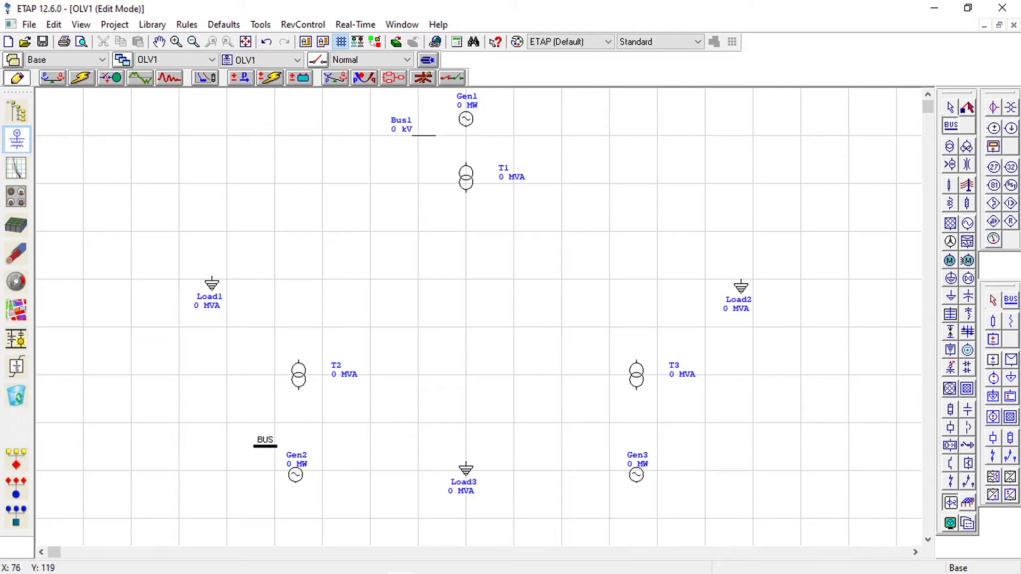
click(264, 441)
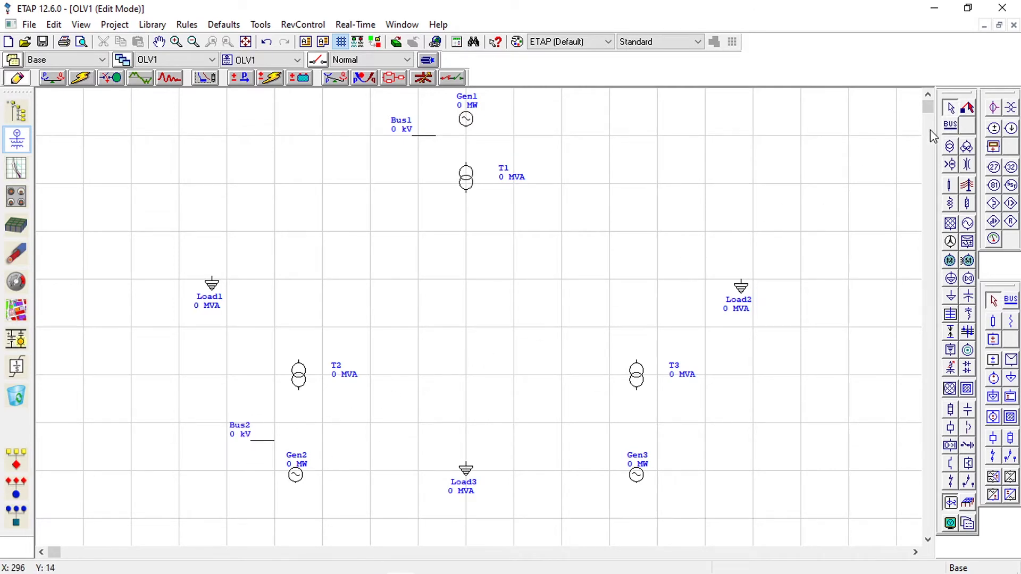
click(951, 125)
click(671, 443)
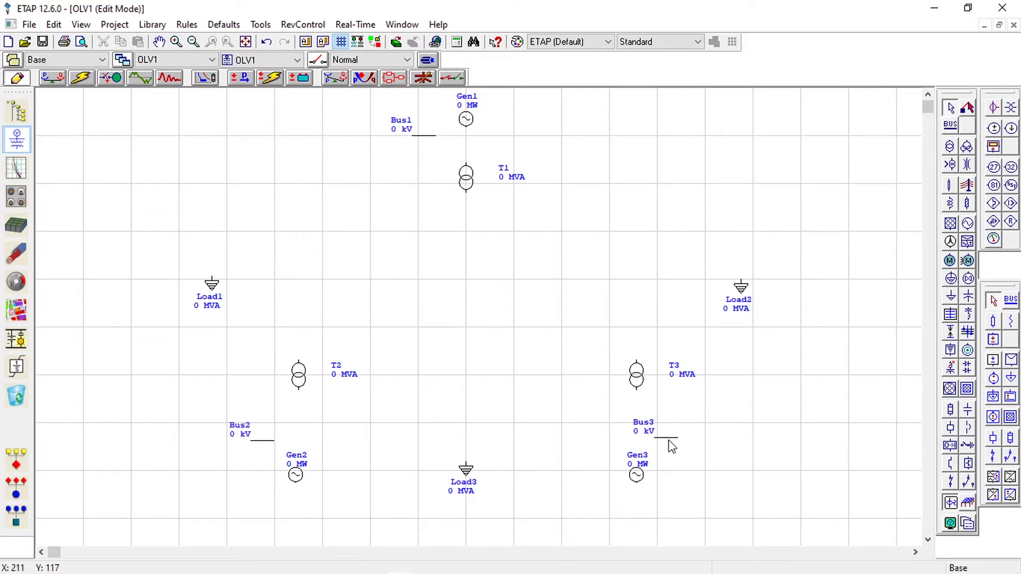
drag(668, 442, 671, 446)
click(728, 439)
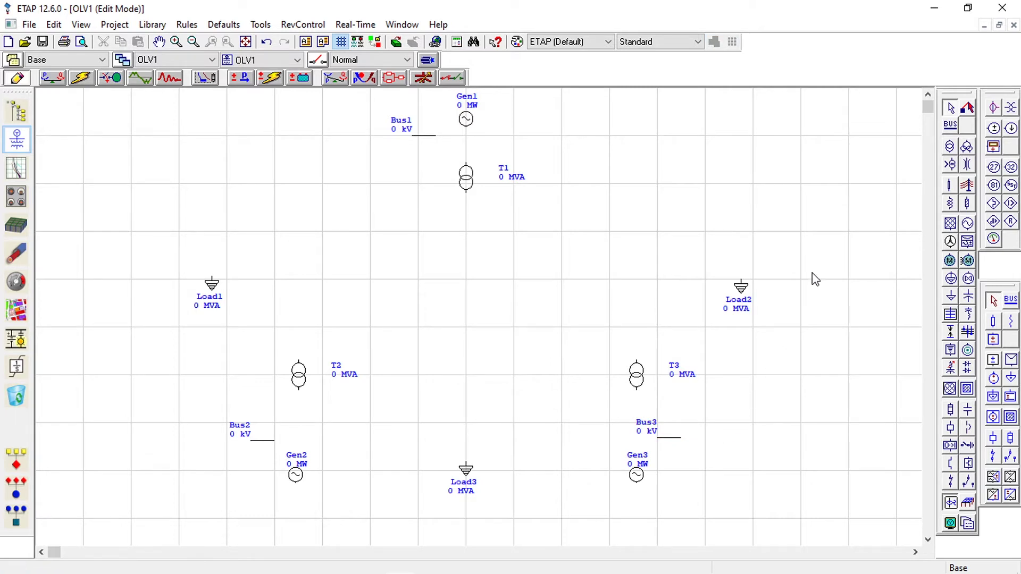
Place three more buses: one below transformer T1, one just above Load1 and one to the upper left of Load2
click(951, 126)
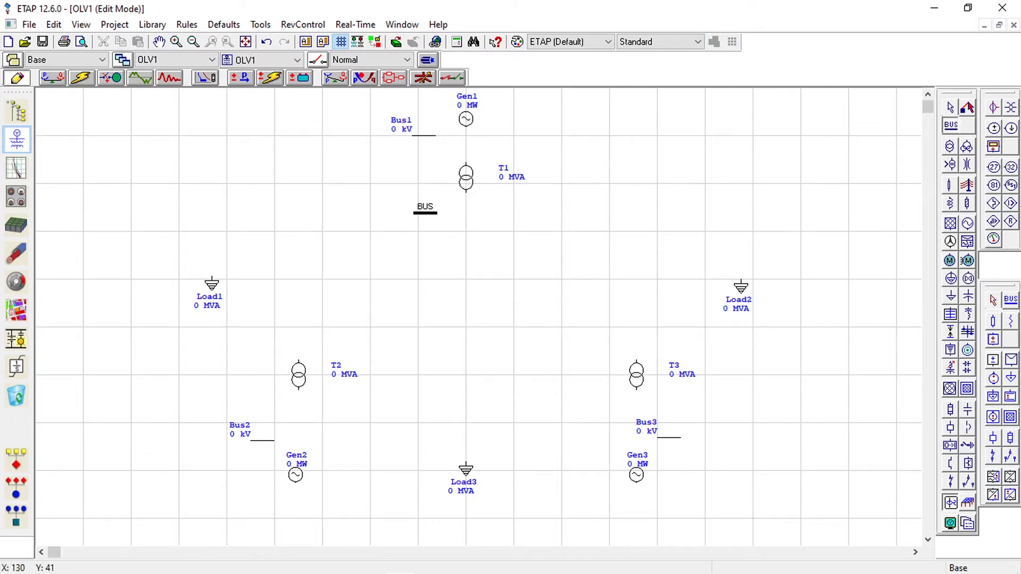
click(425, 212)
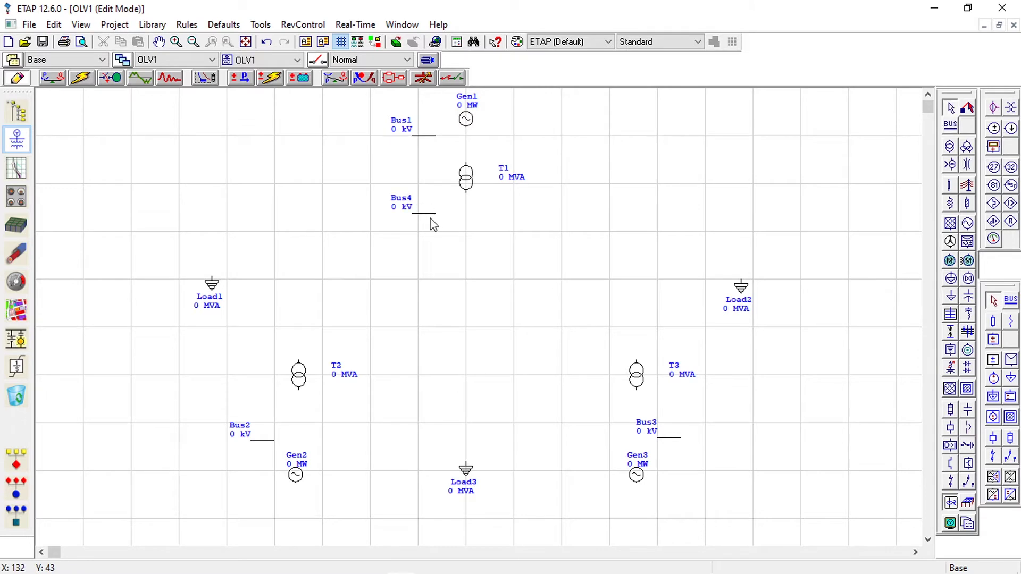
click(951, 126)
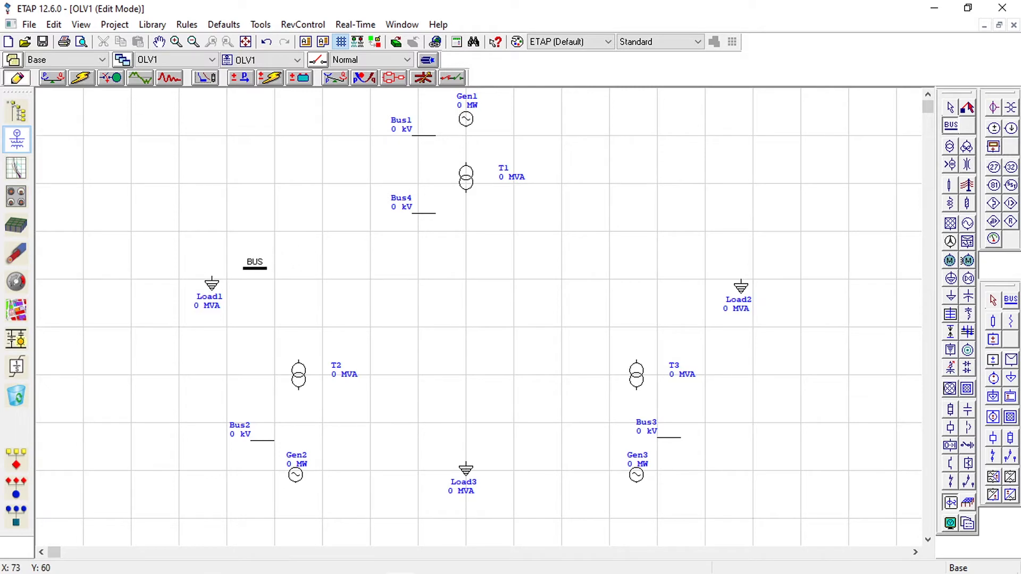
click(251, 267)
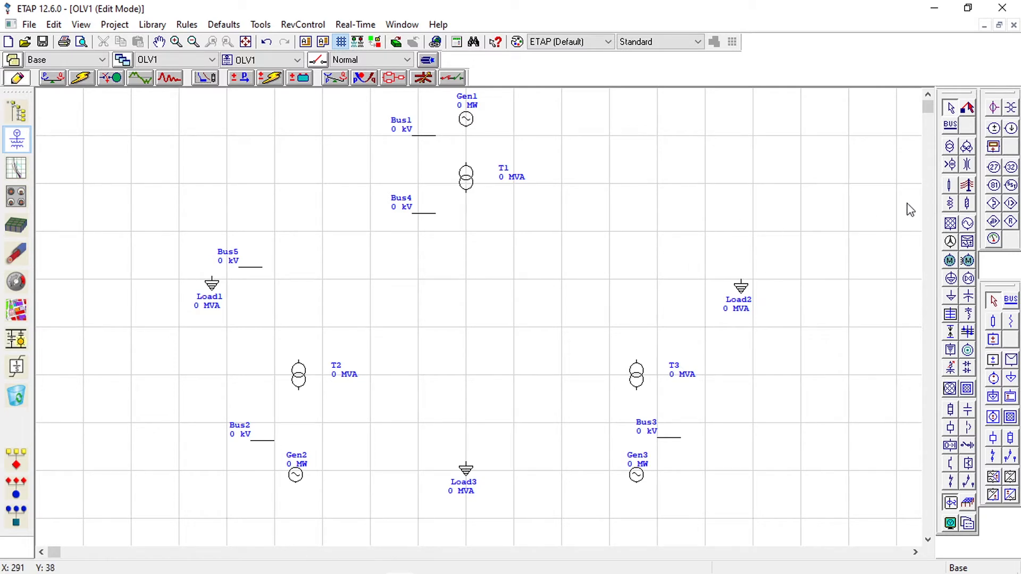
click(950, 127)
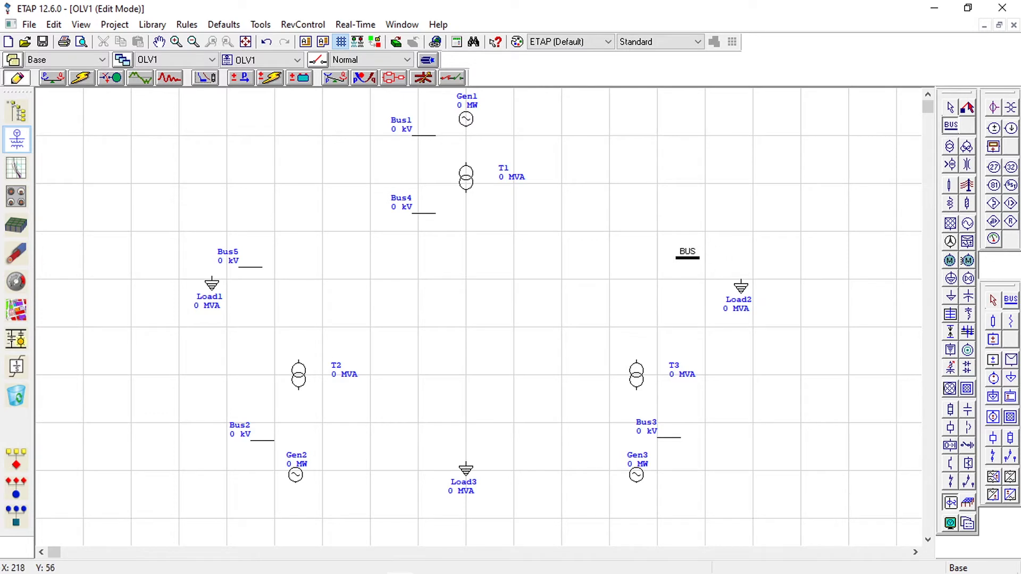
click(685, 261)
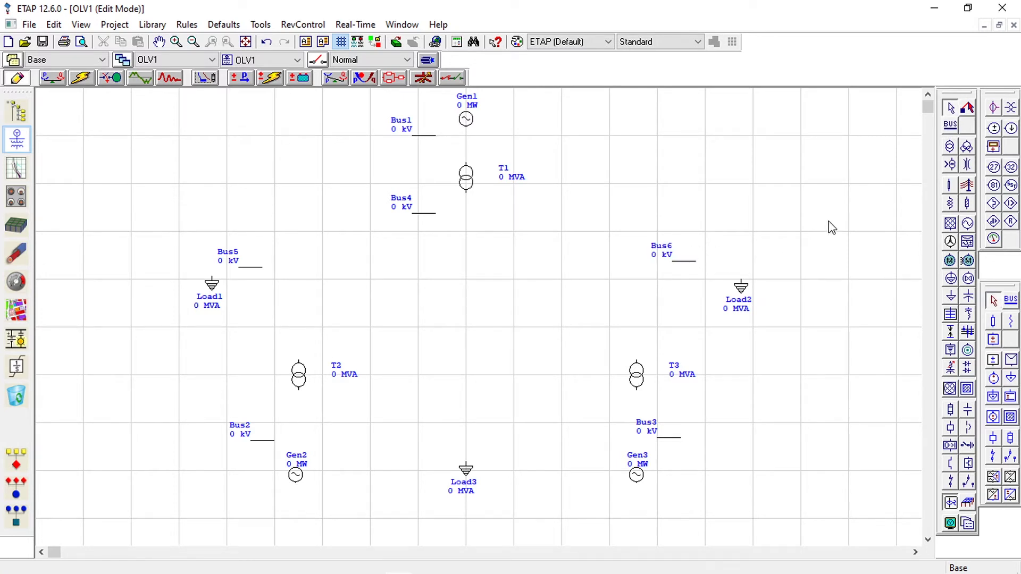
Place three more buses: one above transformer T2, one above Load3 and one above and to the right of T3
click(950, 125)
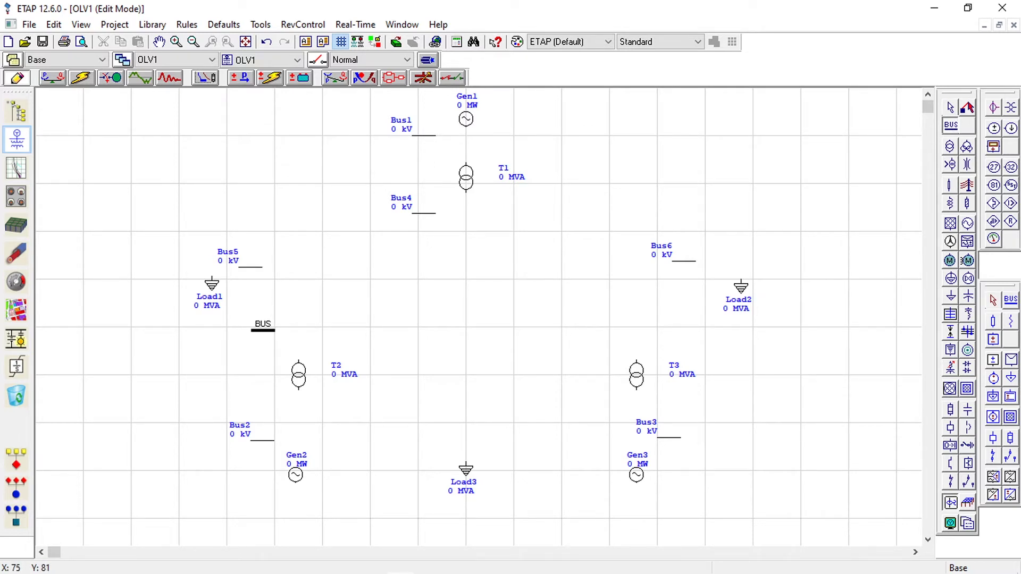
click(262, 329)
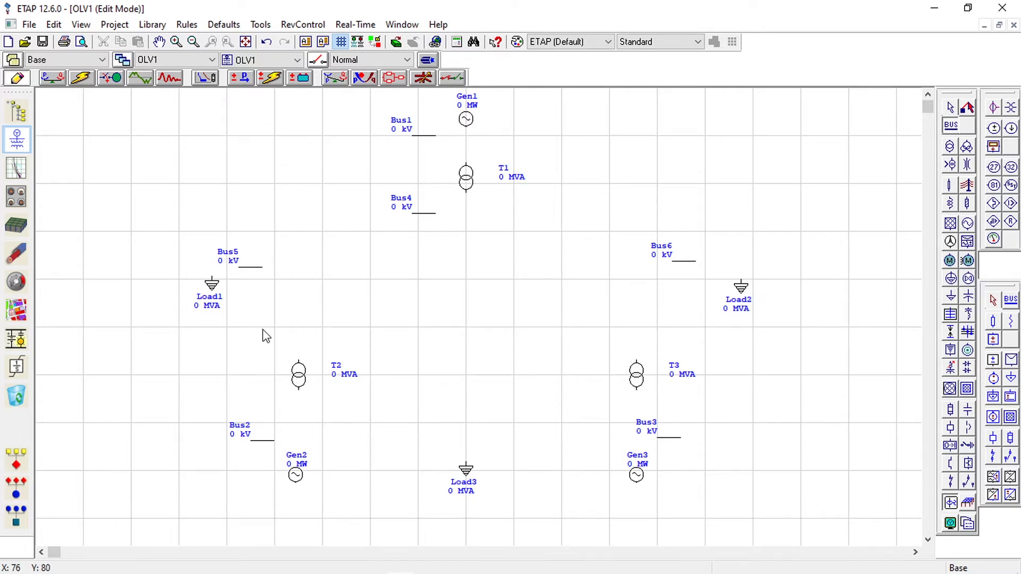
click(951, 125)
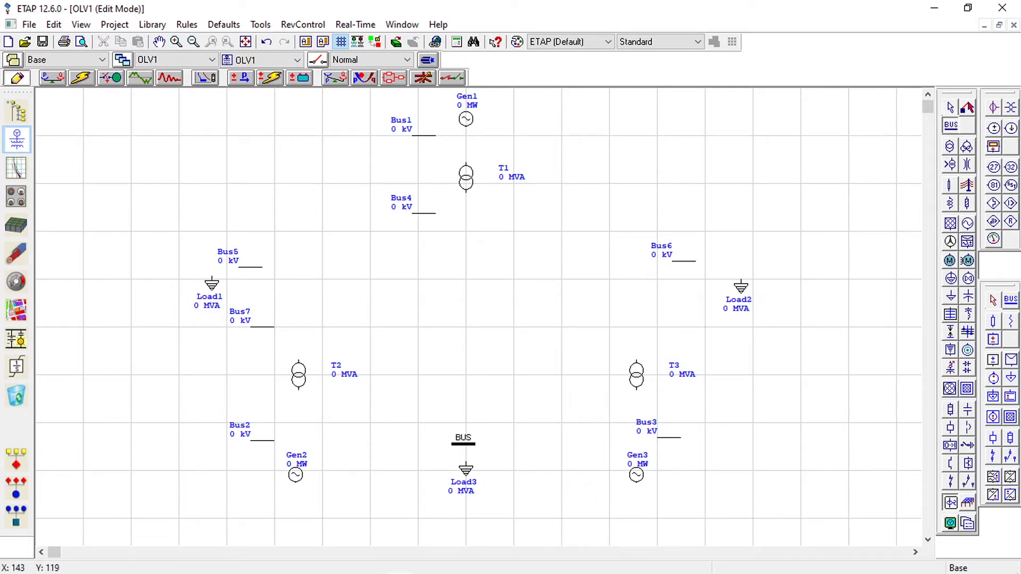
click(464, 443)
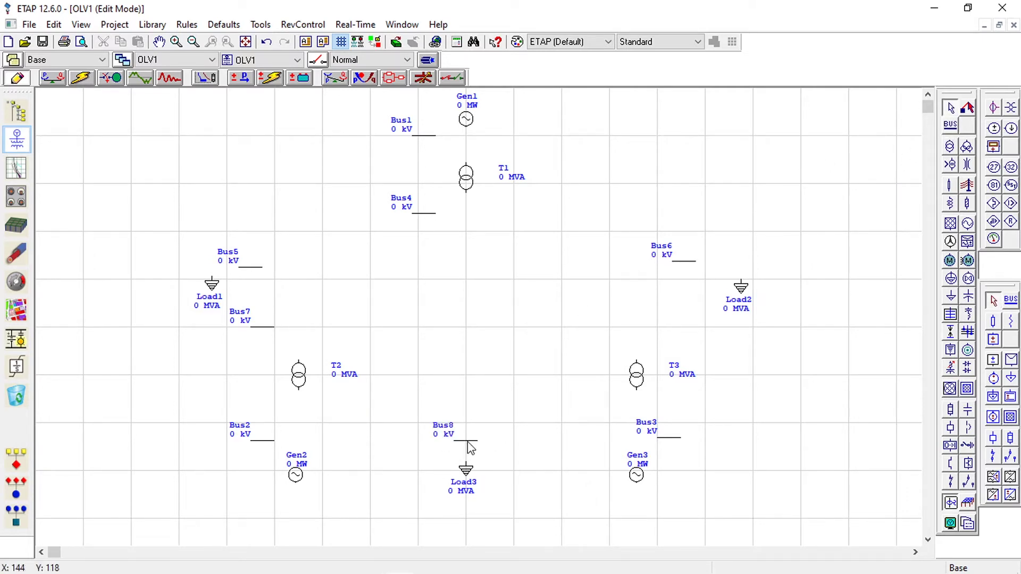
click(950, 125)
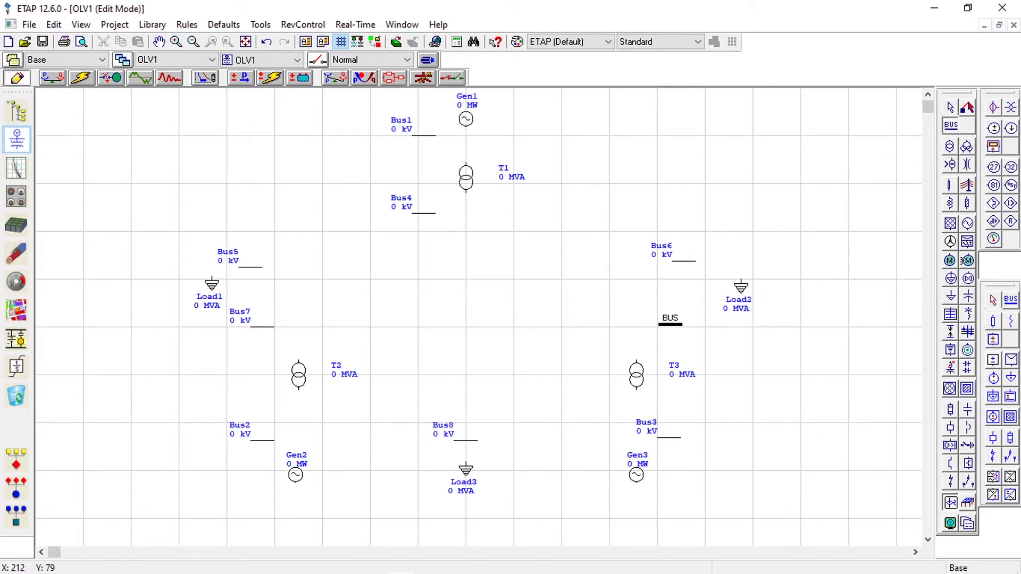
click(693, 326)
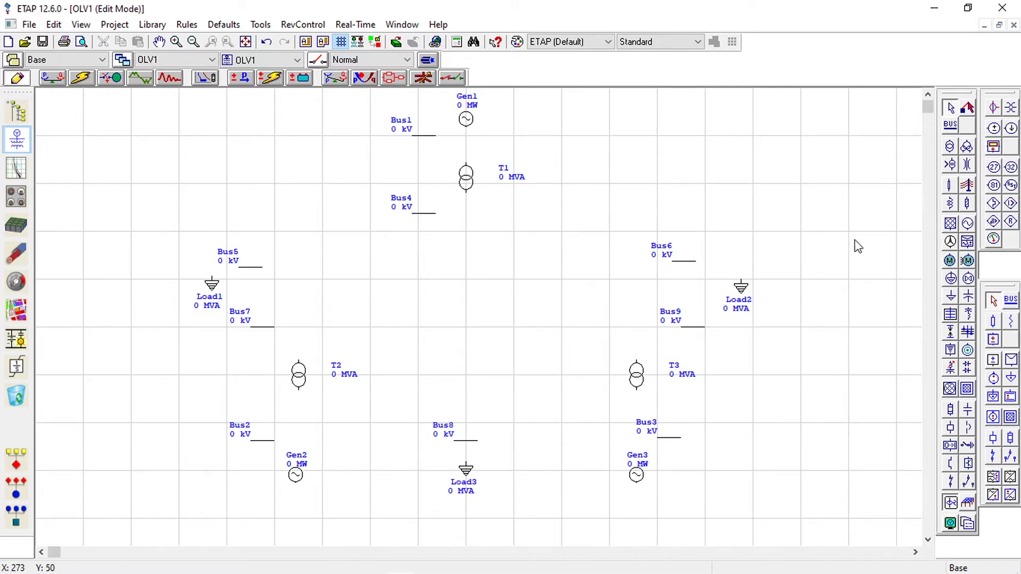
Place three transmission lines: one to the right of Load1, one to the right of T2 and one to the left of T3
click(966, 186)
click(951, 187)
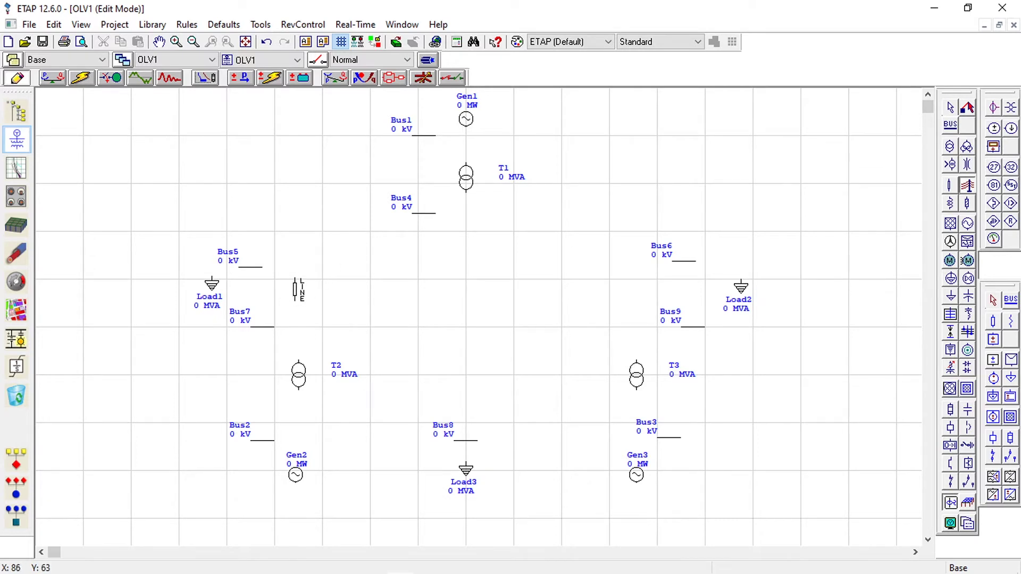
click(296, 294)
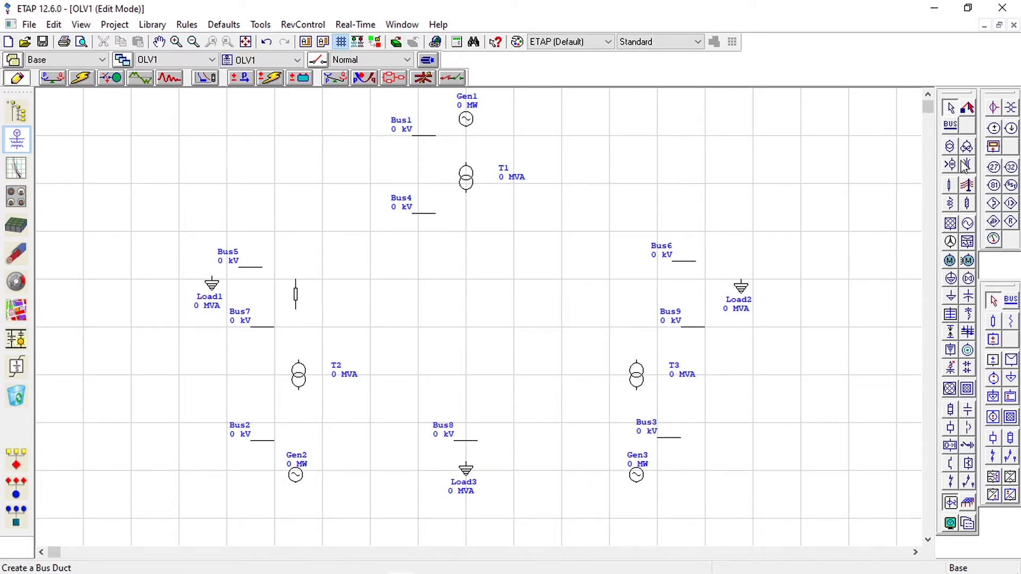
click(966, 183)
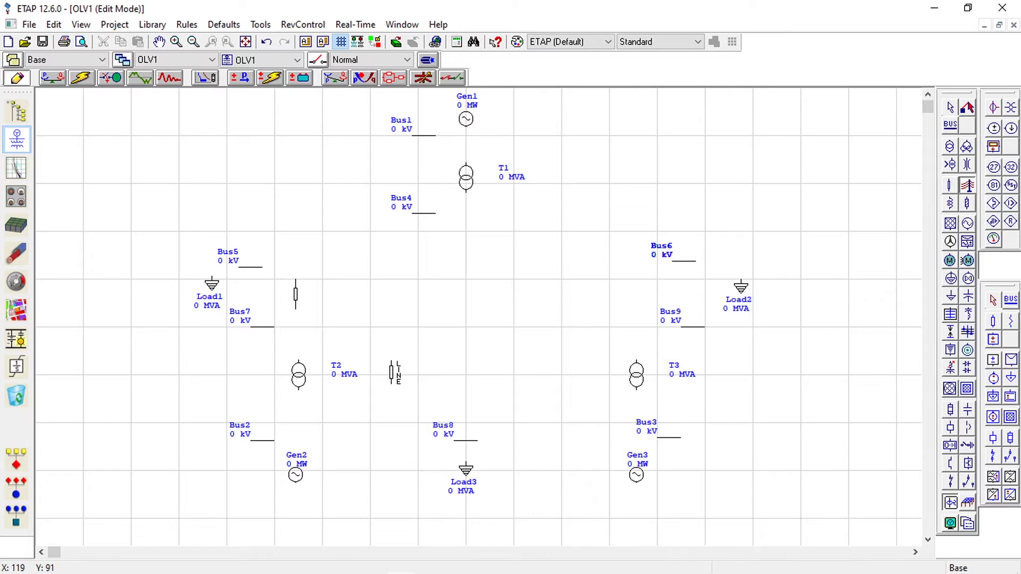
click(392, 372)
click(950, 185)
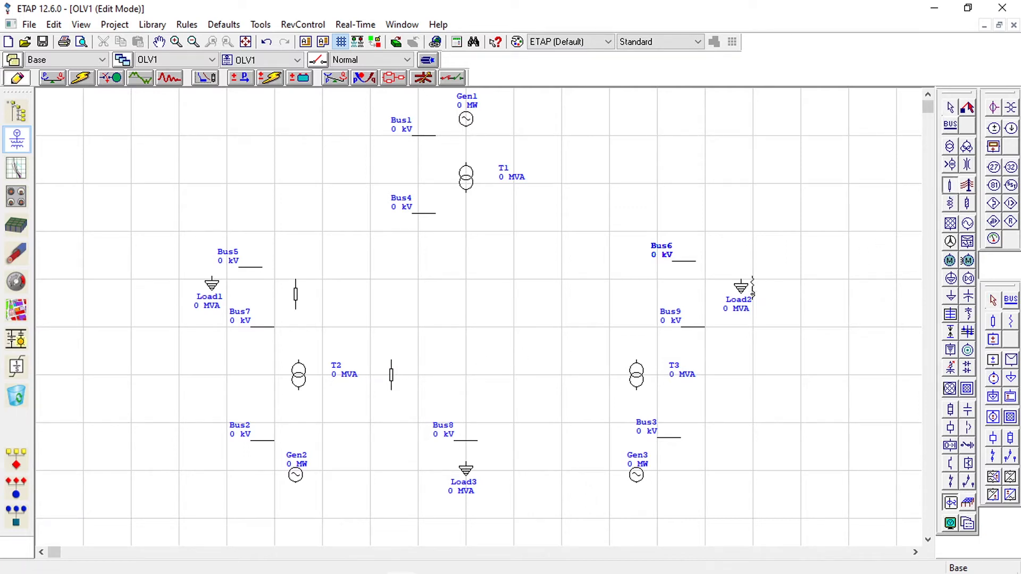
click(967, 185)
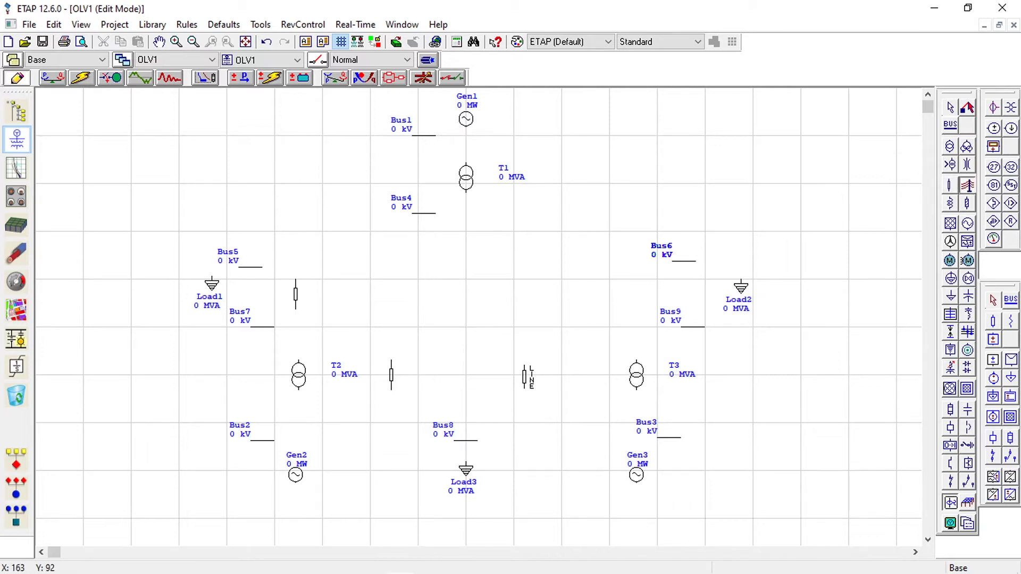
click(523, 375)
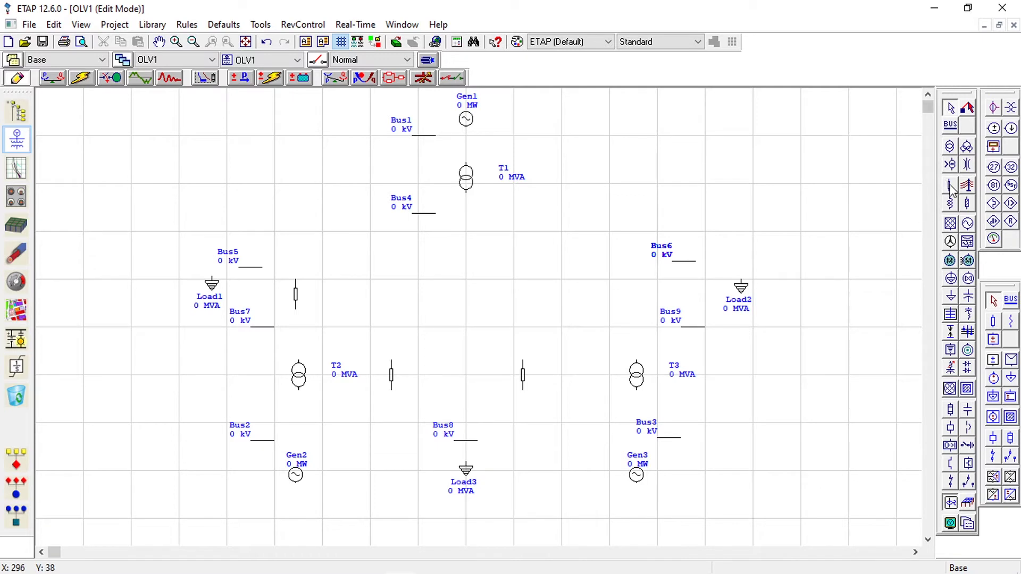
Place three more transmission lines: one to the upper left of Bus9, one between Bus4 and Bus6, and one between Bus5 and Bus4
click(967, 185)
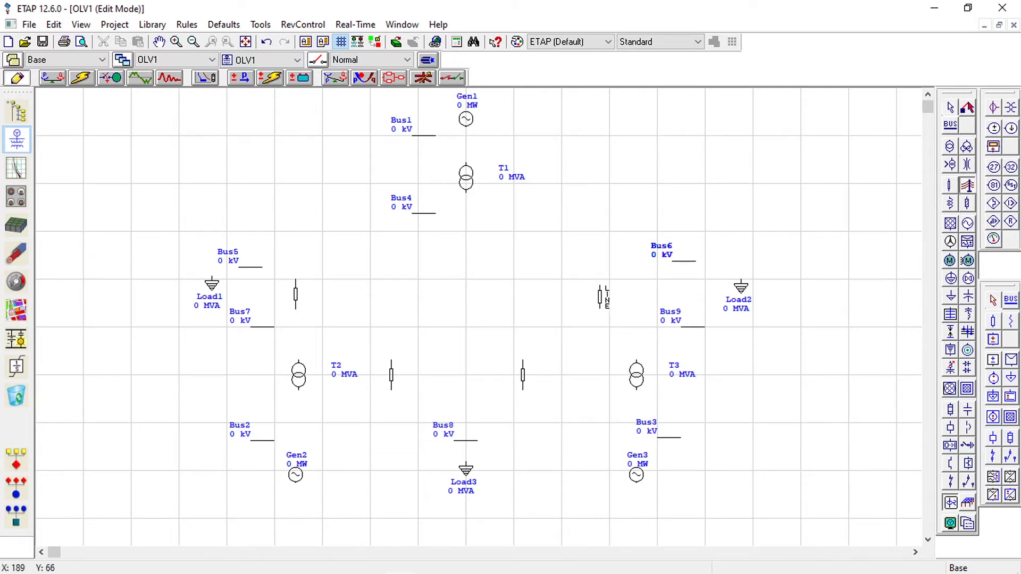
click(595, 292)
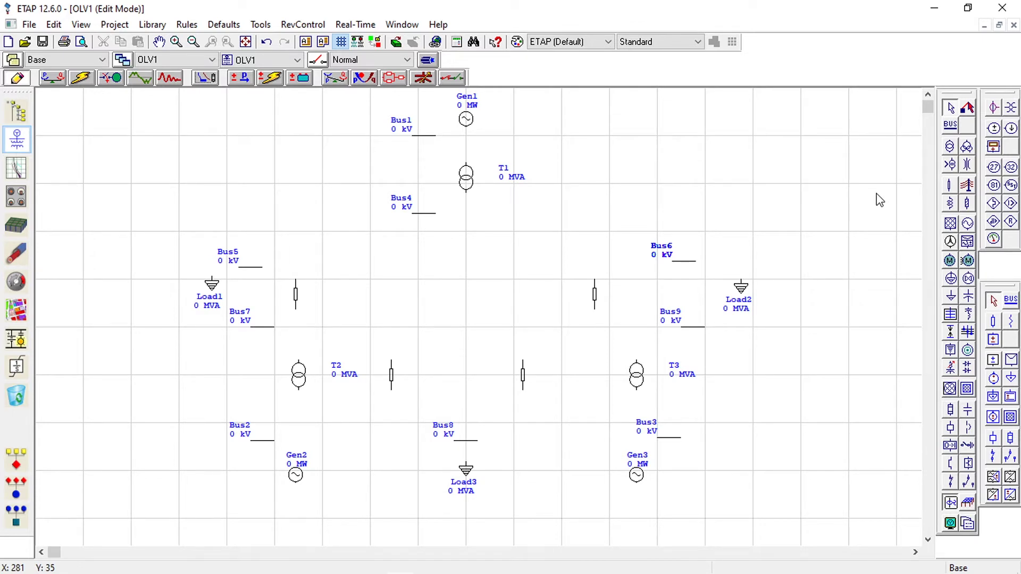
click(968, 185)
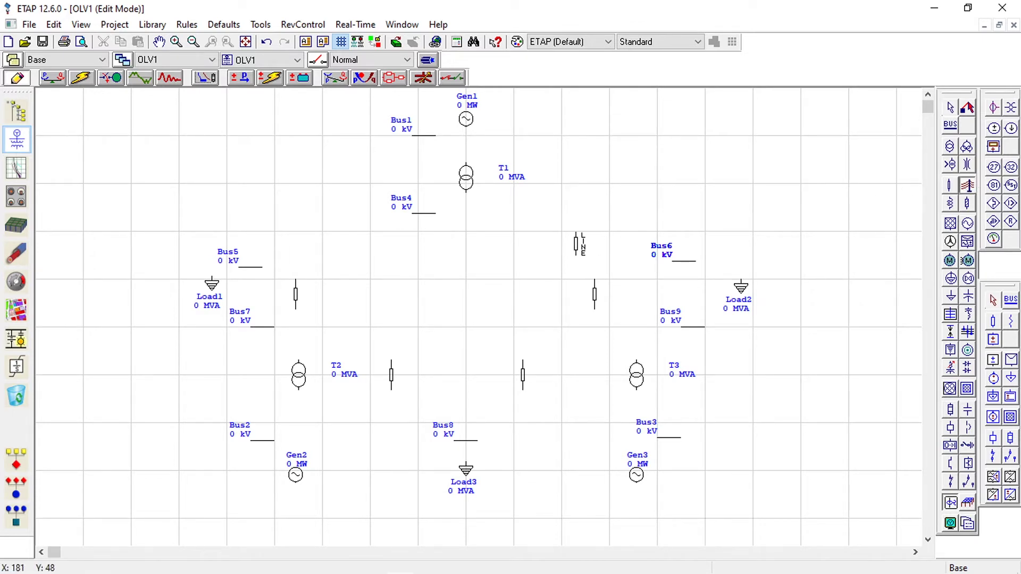
click(535, 237)
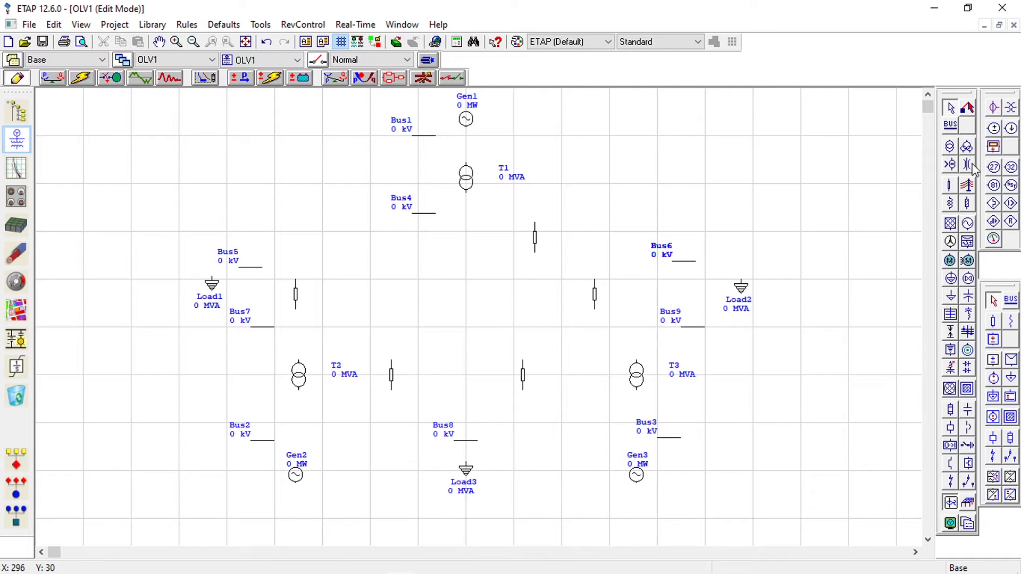
click(968, 185)
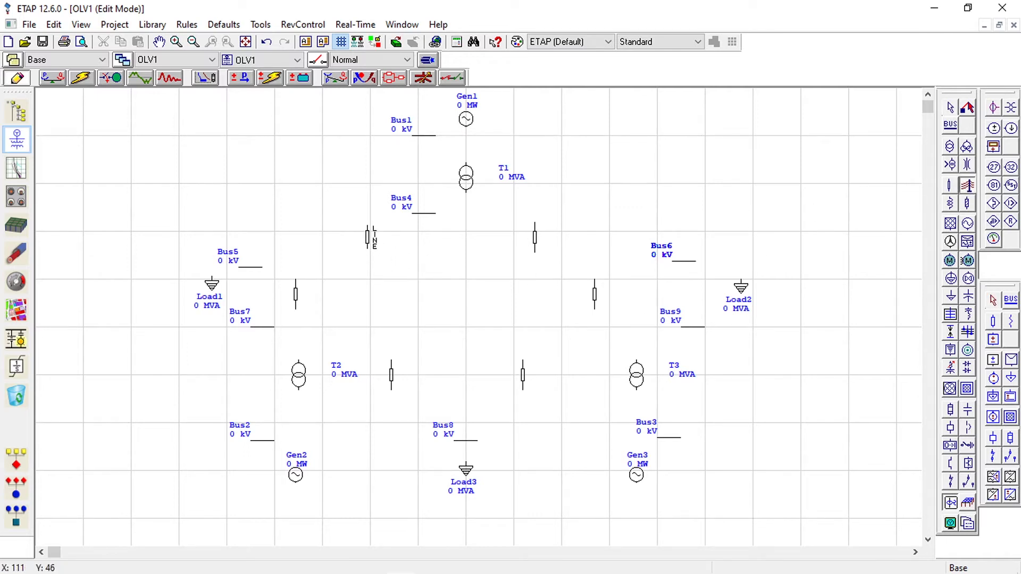
click(353, 234)
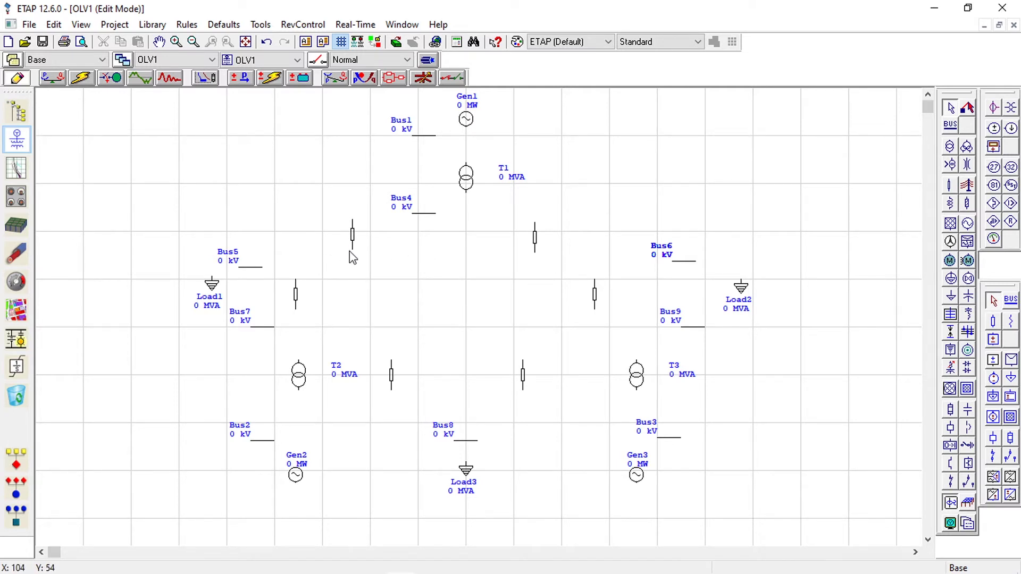
Connect the upper-left transmission line between Bus4 and Bus5, and the line below it between Bus5 and Bus7
drag(353, 249, 260, 267)
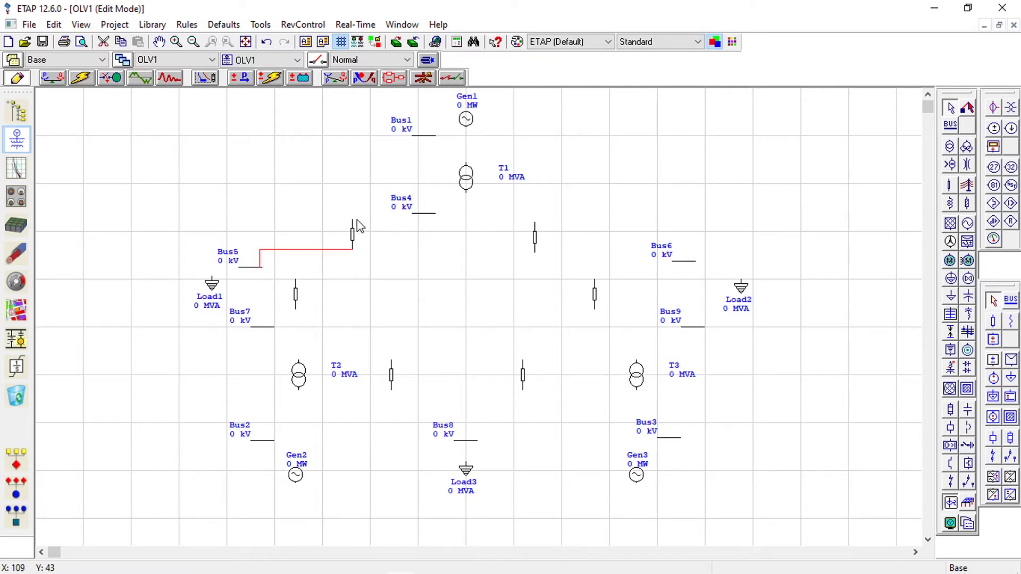
drag(353, 220, 415, 216)
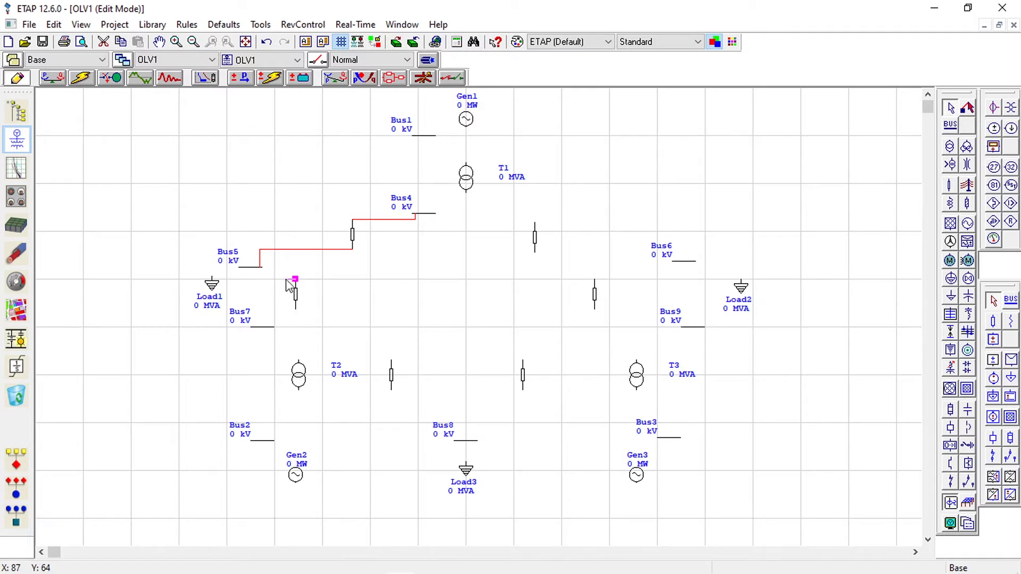
drag(287, 280, 259, 267)
drag(296, 311, 273, 328)
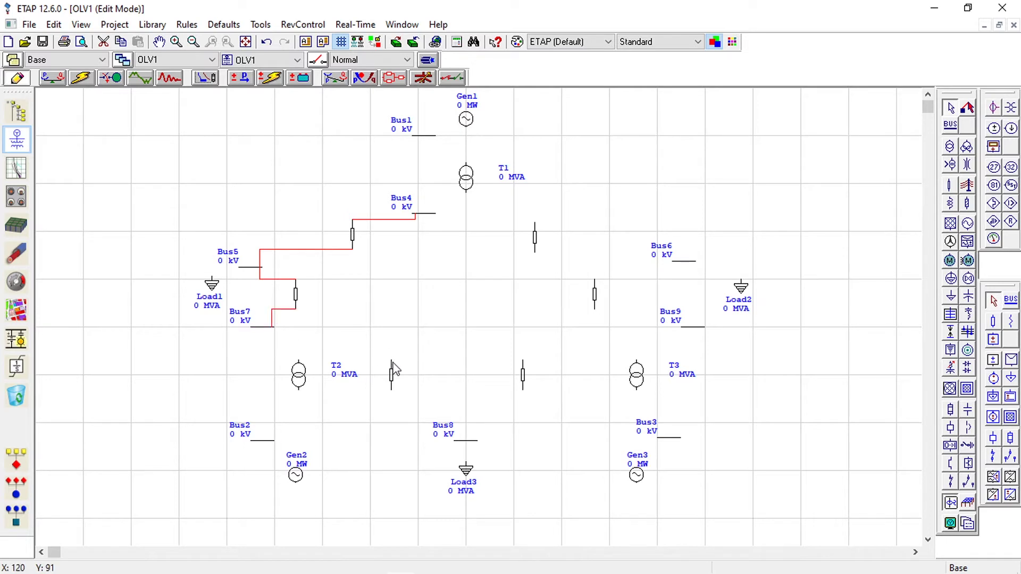
Connect the transmission line near T2 between Bus7 and Bus8, moving T2 left beneath Bus7
drag(383, 360, 273, 327)
drag(307, 379, 259, 379)
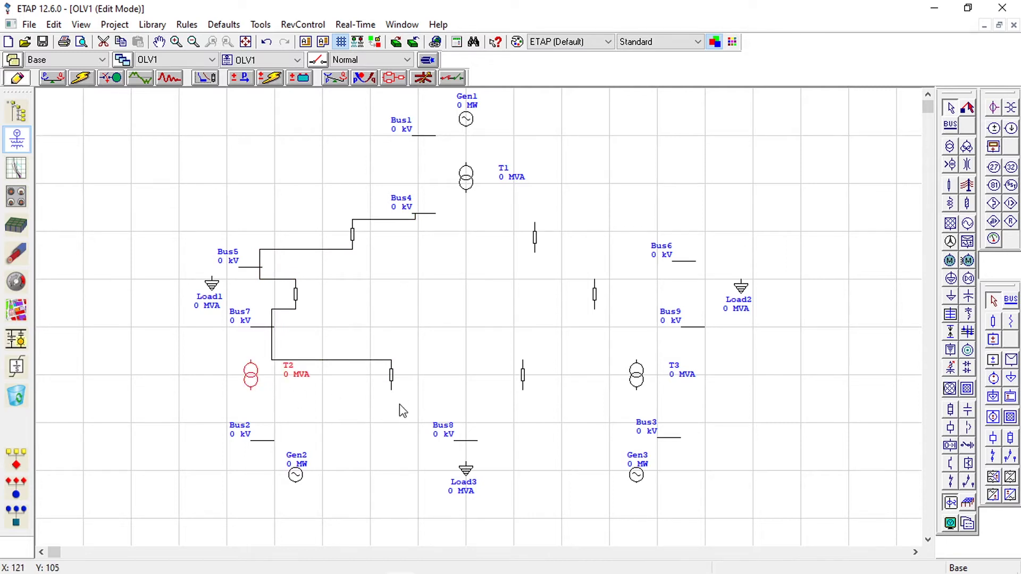
click(391, 392)
drag(435, 420, 458, 442)
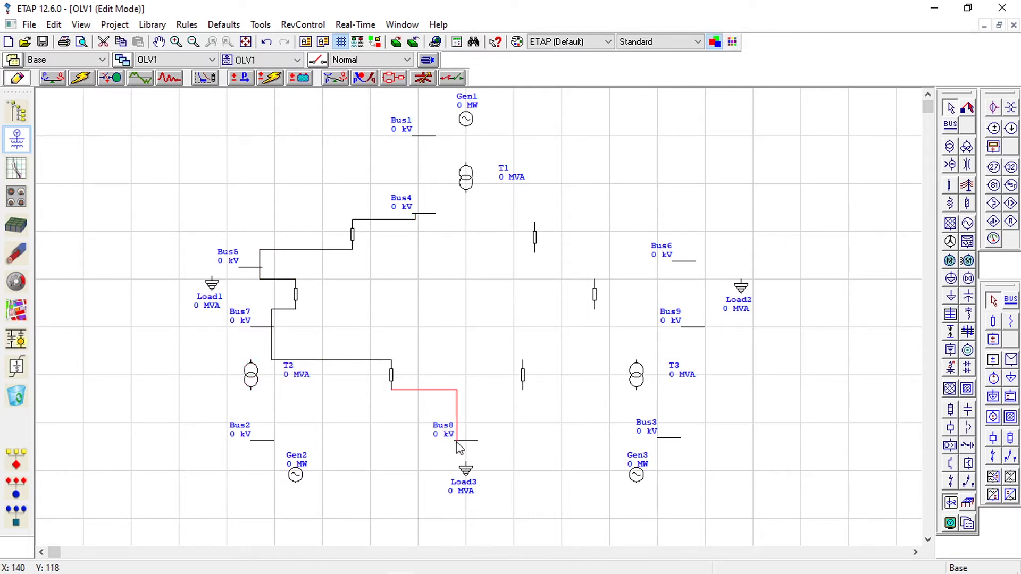
click(497, 411)
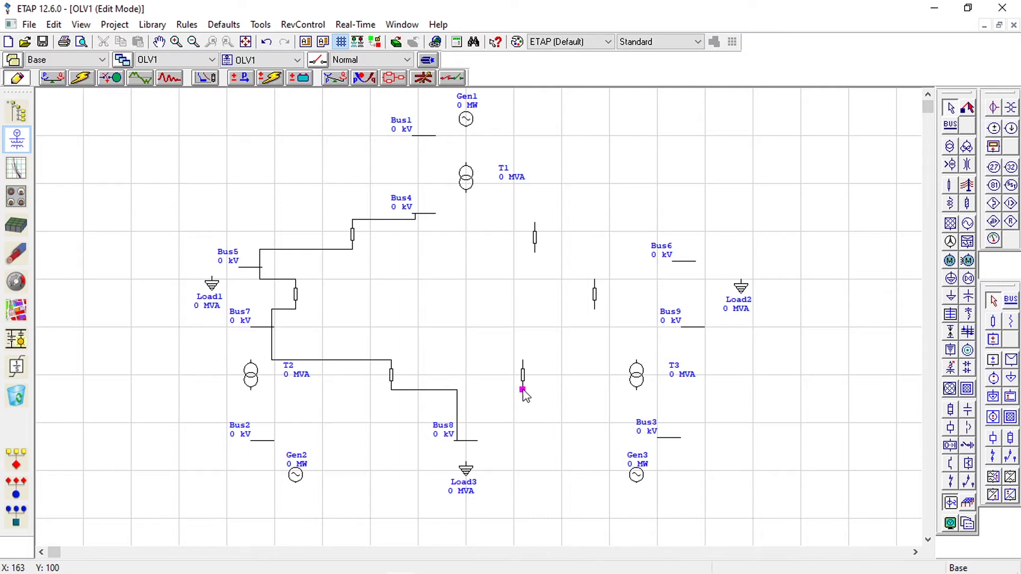
Connect the transmission line near T3 between Bus8 and Bus9, and move T3 right, clear of the connection
drag(523, 391, 473, 440)
drag(523, 362, 685, 328)
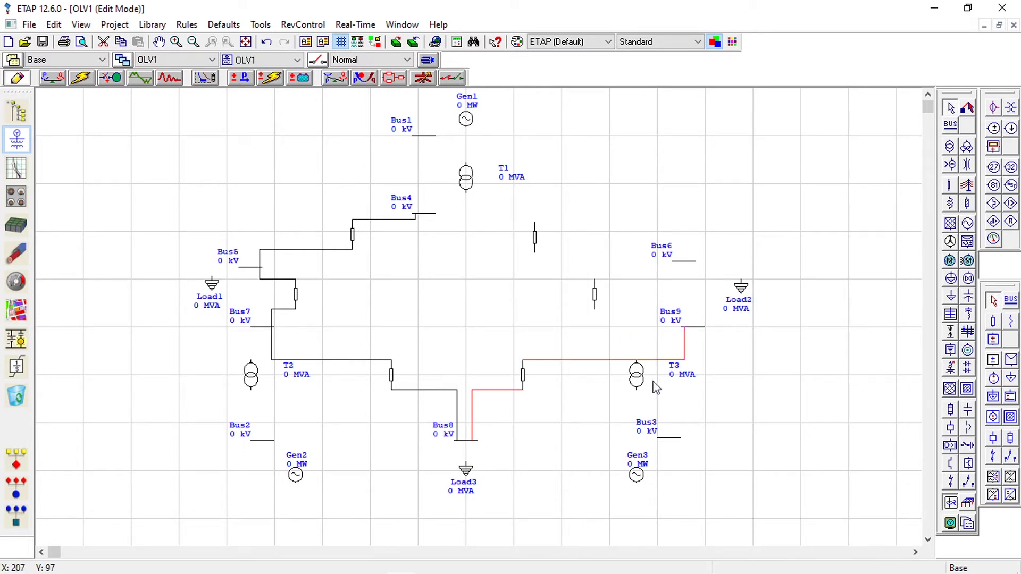
drag(637, 382, 711, 382)
click(758, 421)
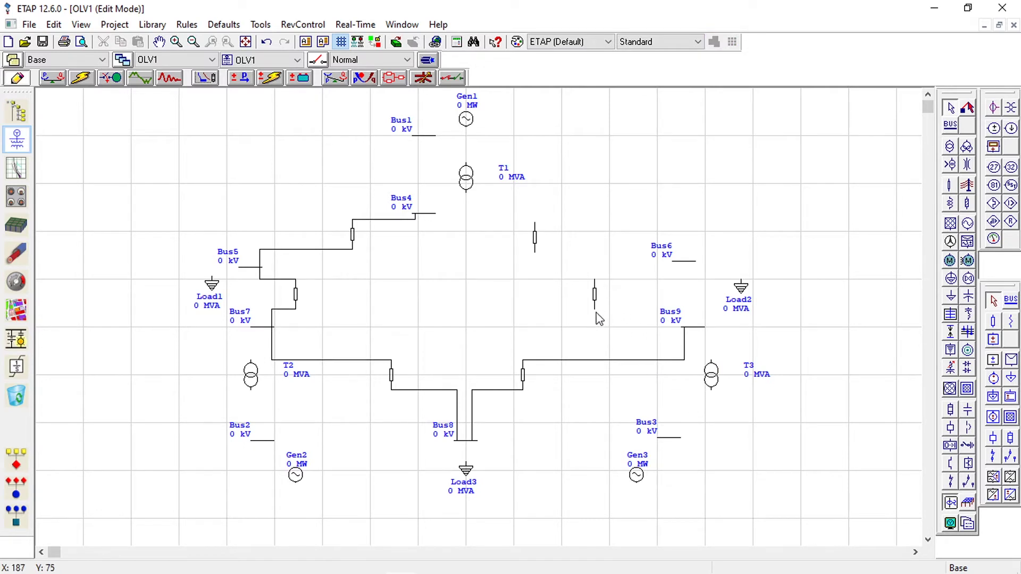
Connect the two remaining transmission lines, one between Bus9 and Bus6 and the other between Bus4 and Bus6
drag(594, 308, 684, 328)
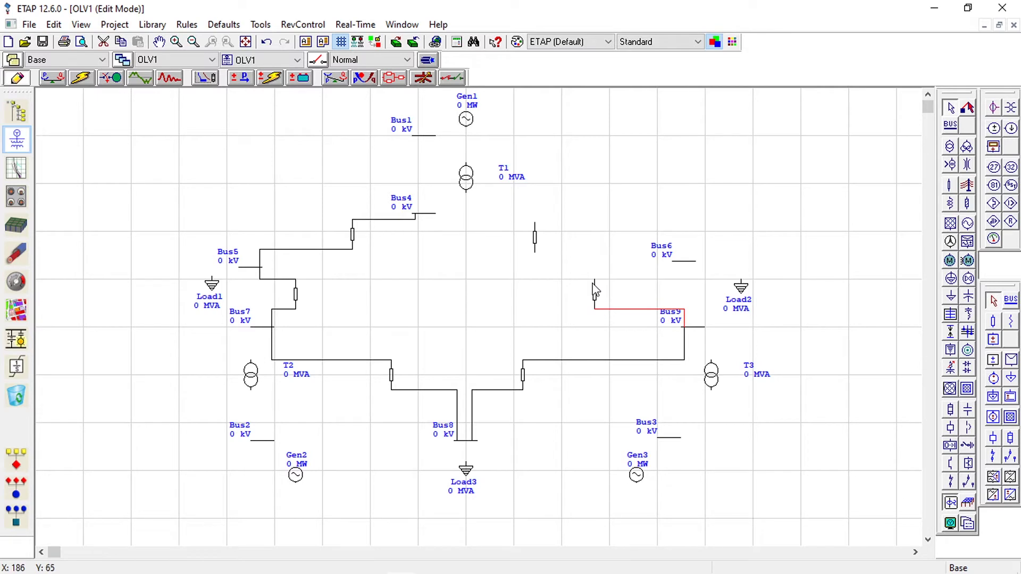
drag(596, 282, 676, 262)
drag(534, 226, 427, 215)
drag(535, 252, 674, 263)
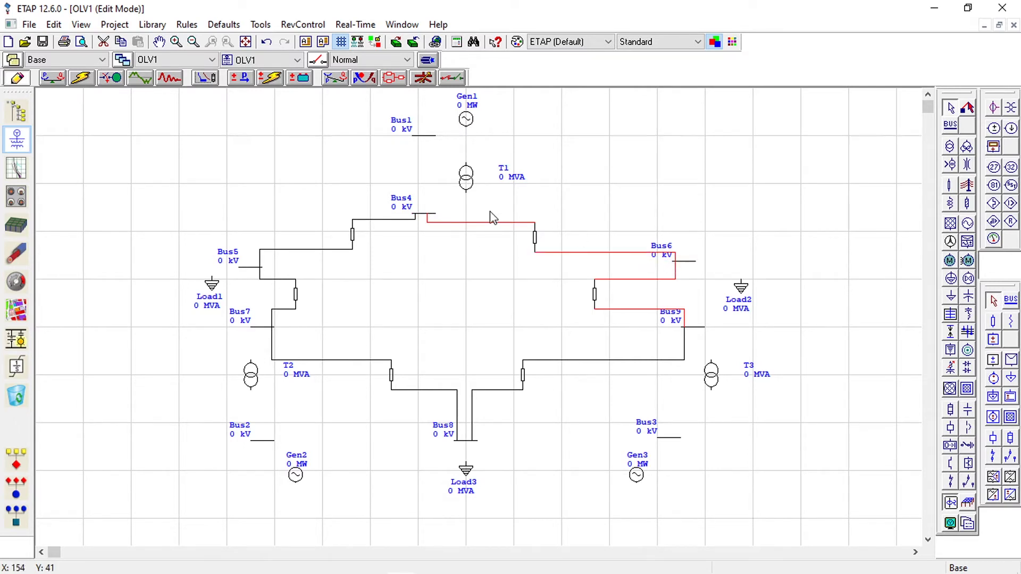
Stretch Bus4 and Bus1 to the right so both extend past Gen1 and T1 to the same endpoint
click(435, 215)
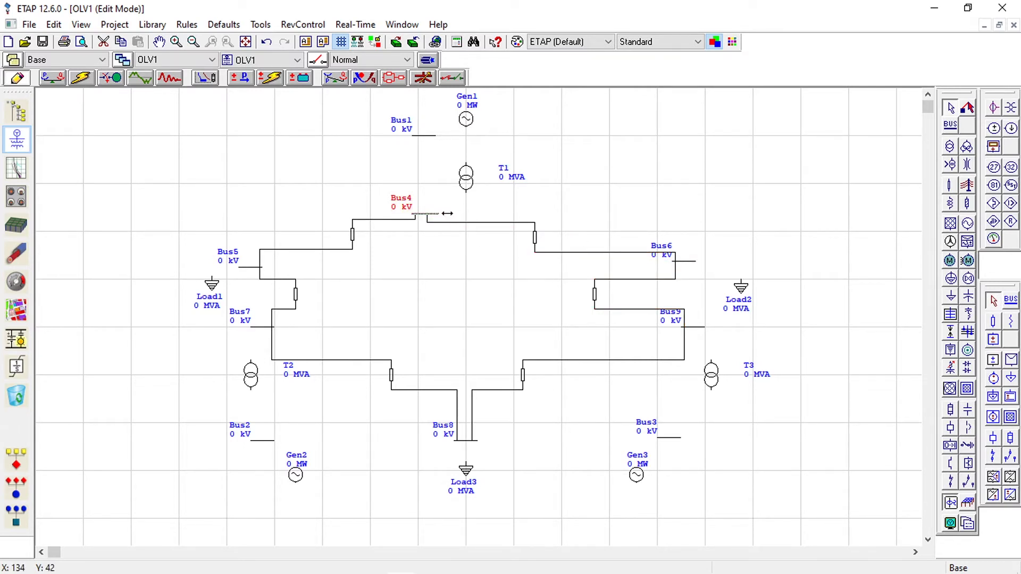
drag(448, 213, 573, 213)
click(634, 187)
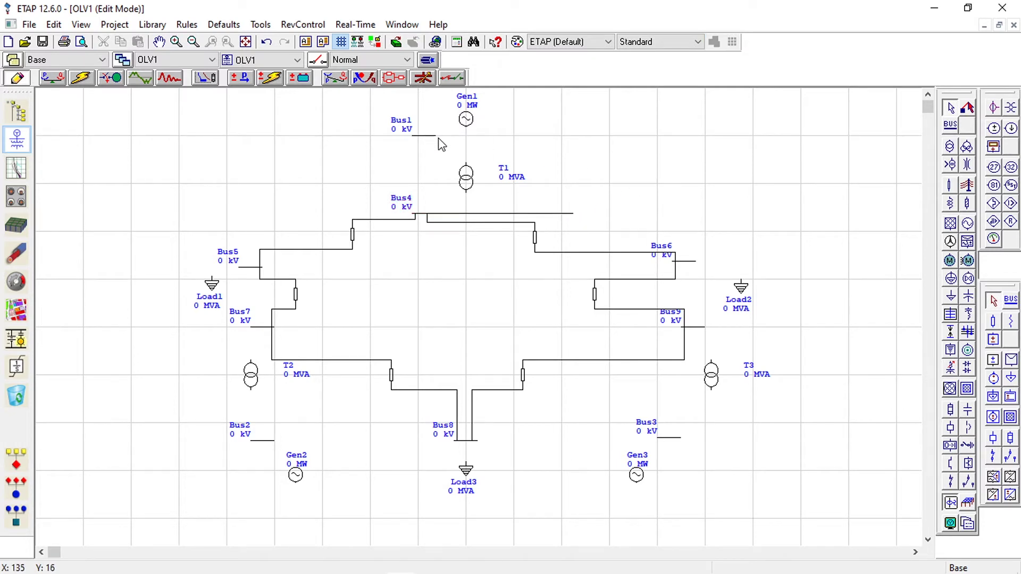
click(434, 136)
drag(457, 140, 574, 143)
click(581, 166)
Connect Gen1 to Bus1, transformer T1 between Bus1 and Bus4, and Load1 to Bus5
drag(467, 129, 469, 142)
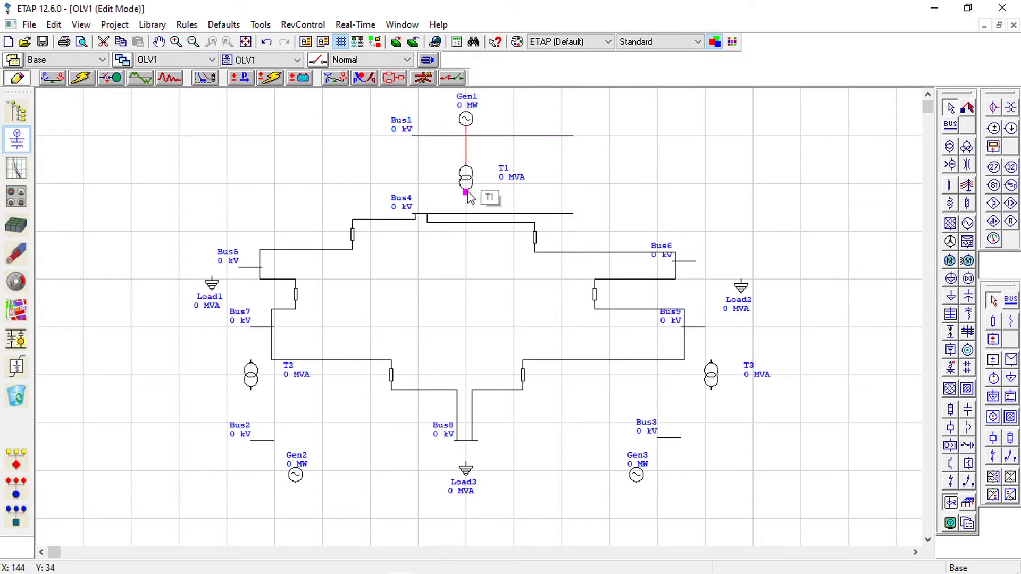
drag(467, 190, 470, 221)
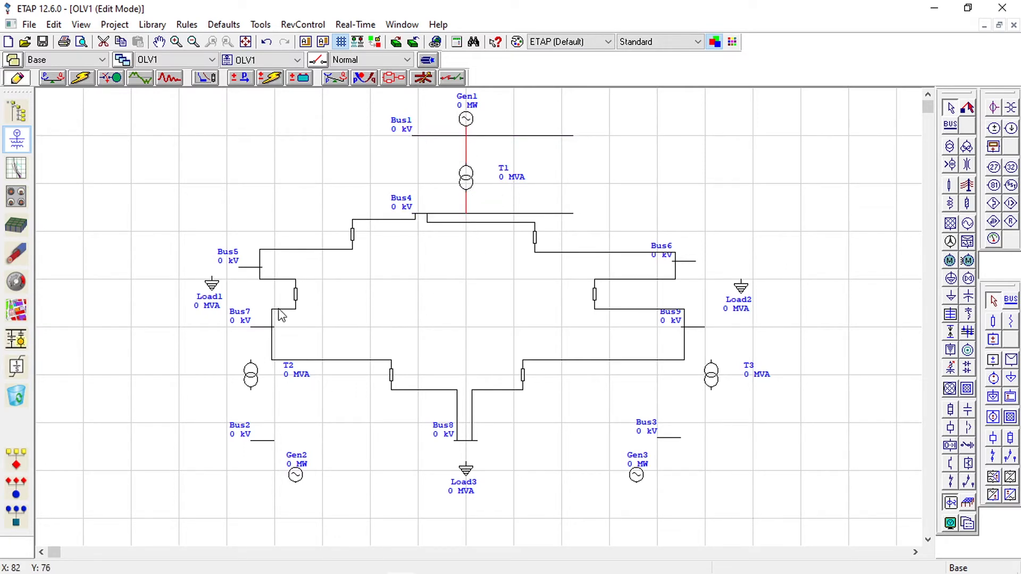
drag(211, 276, 248, 268)
Connect transformer T2 between Bus7 and Bus2, and attach Gen2 to Bus2
drag(250, 360, 263, 329)
click(254, 383)
drag(253, 383, 256, 441)
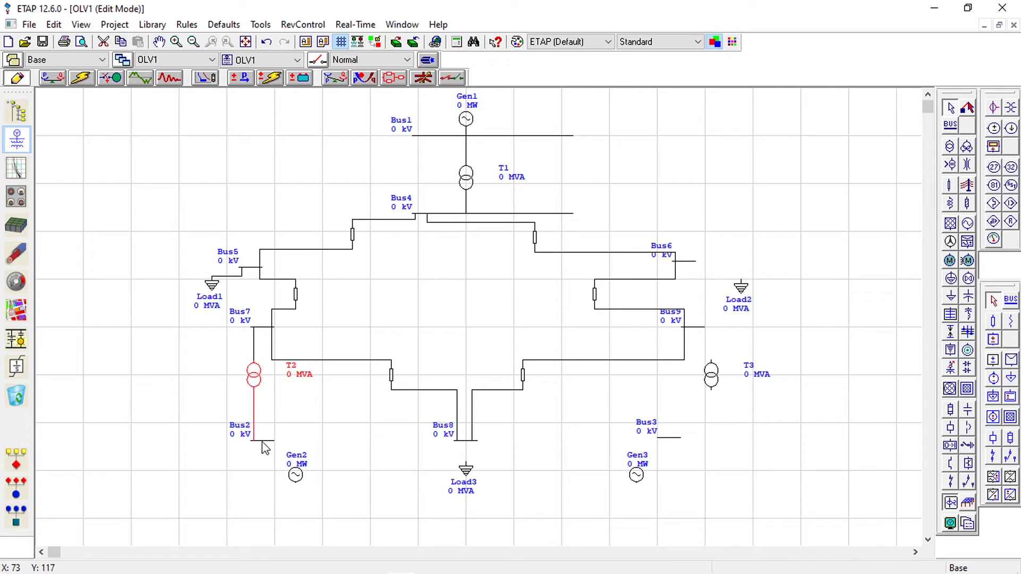
drag(297, 484, 255, 441)
Connect Load3 to Bus8, and attach Gen3 and the lower terminal of T3 to Bus3
drag(465, 460, 466, 441)
drag(636, 482, 668, 441)
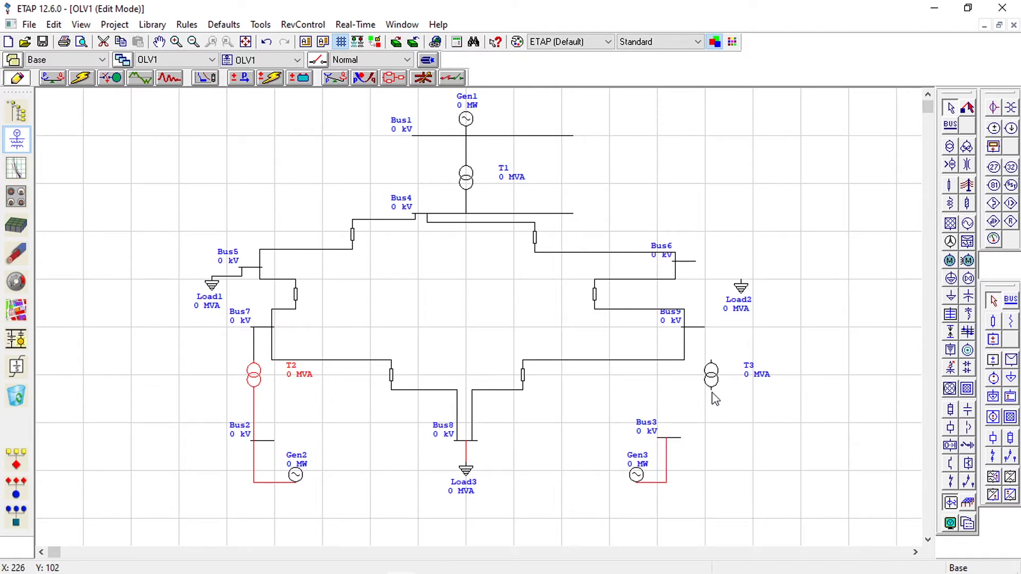
drag(715, 398, 669, 438)
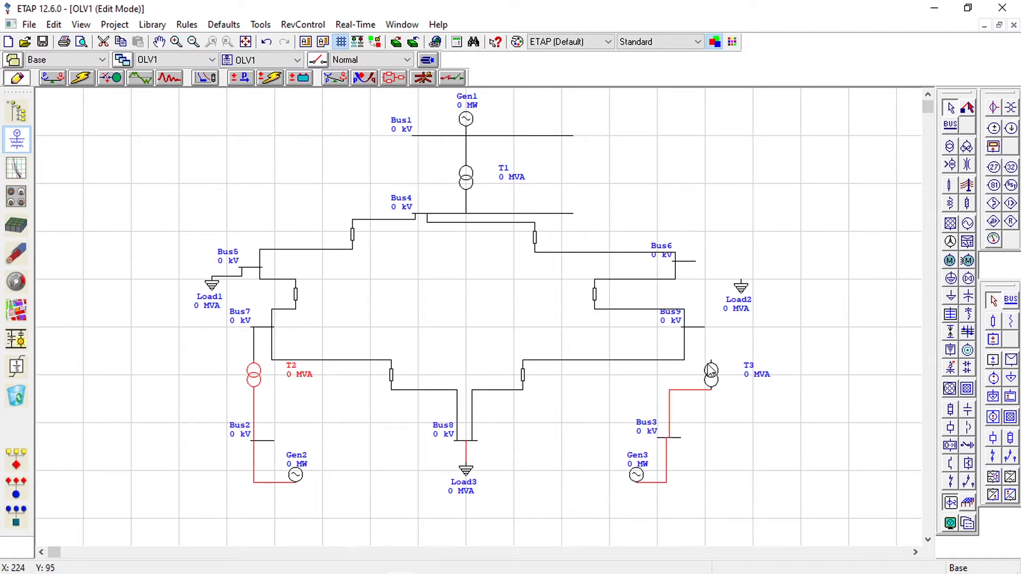
Extend Bus9 to the right above T3 and connect T3's upper terminal to it, and attach Load2 to Bus6
click(705, 328)
drag(706, 327, 758, 327)
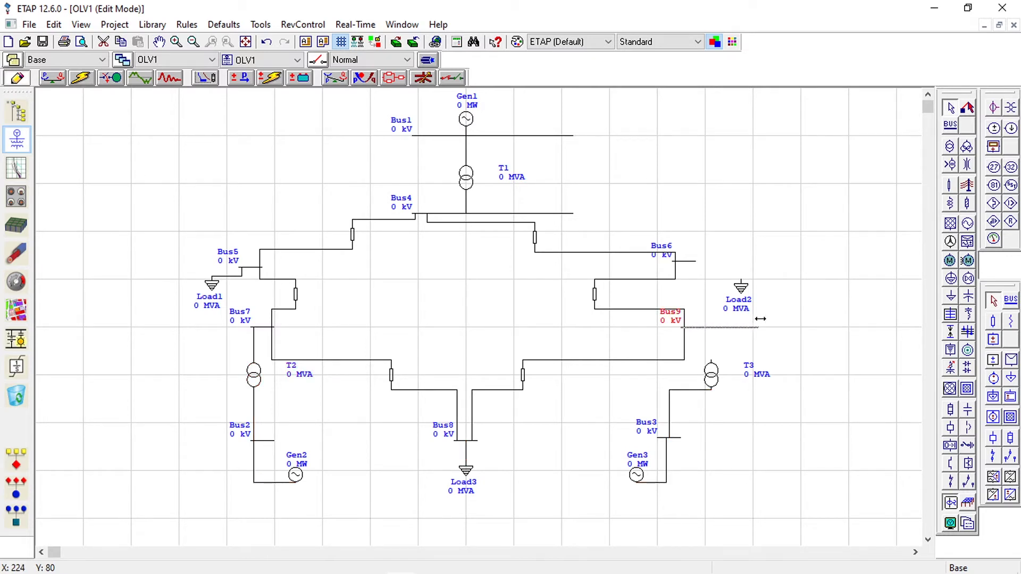
click(712, 361)
drag(711, 362, 711, 328)
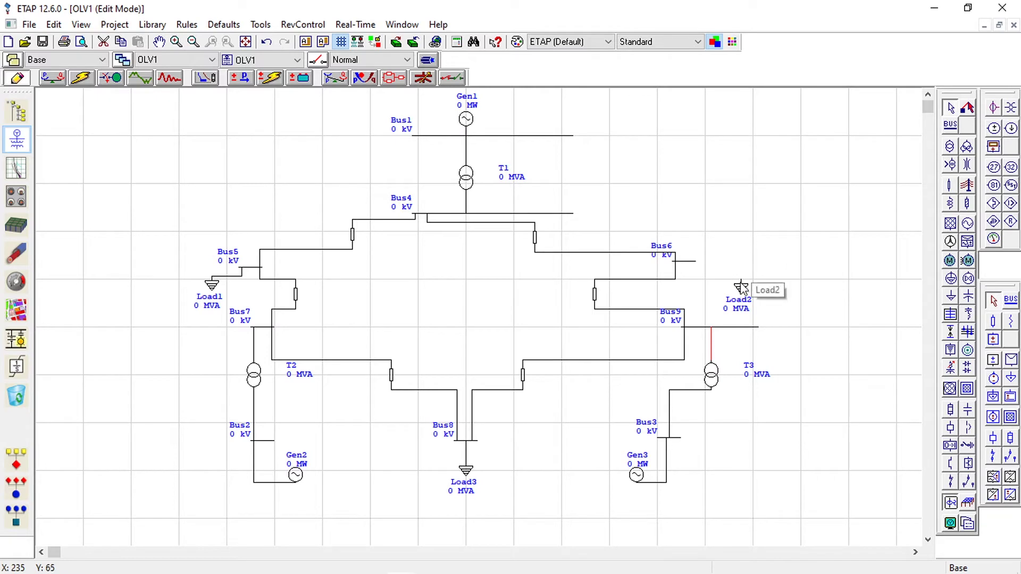
drag(741, 287, 700, 268)
click(721, 252)
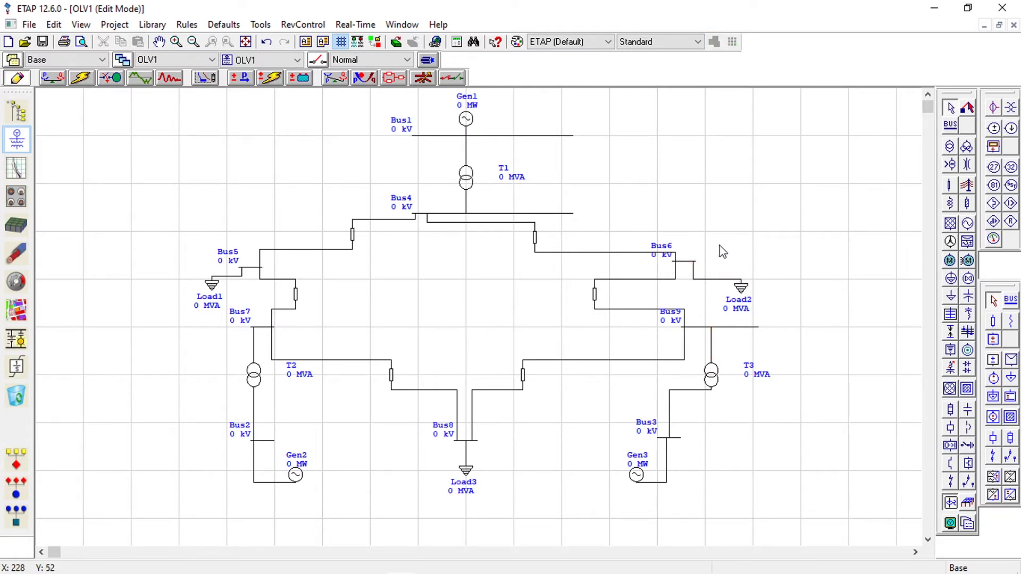
click(567, 214)
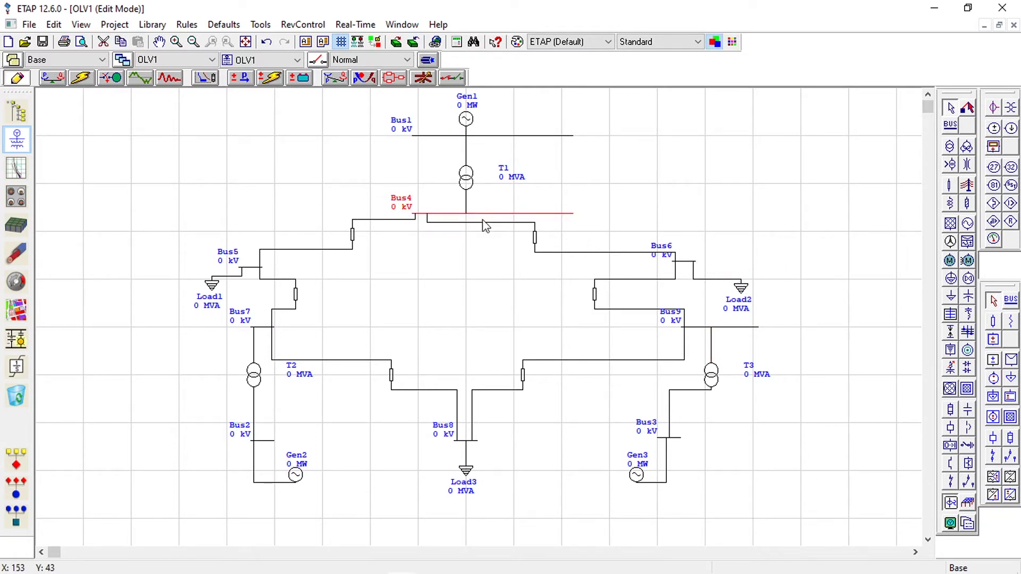
click(431, 223)
click(471, 269)
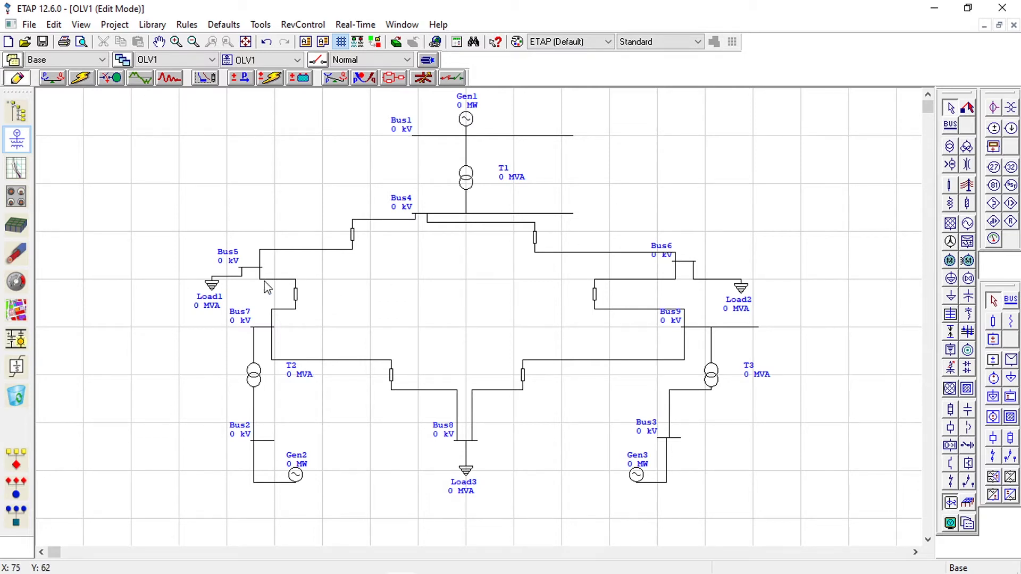
Open the properties of Line1 between Bus5 and Bus7 and set its length to 10 km
click(296, 296)
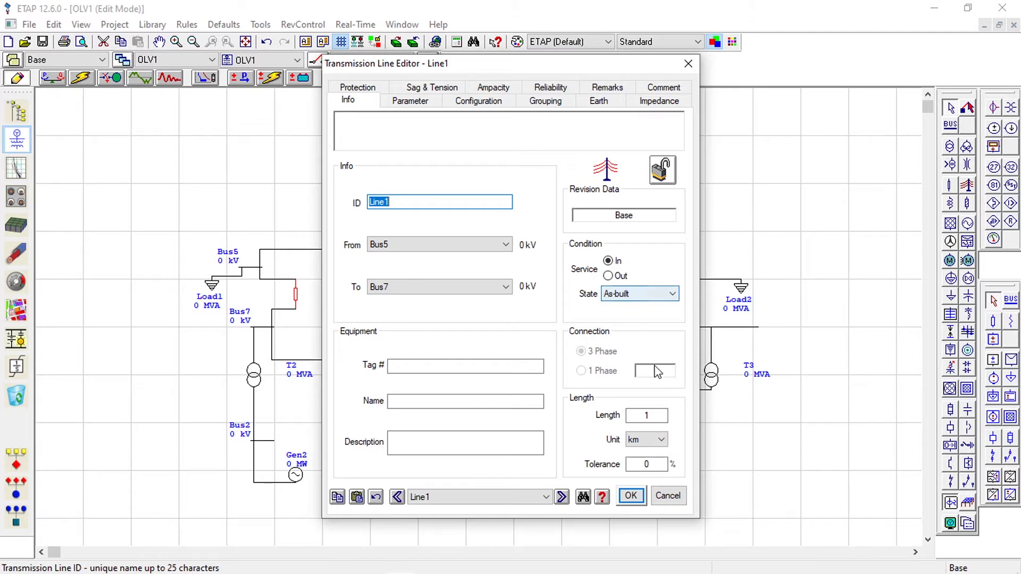
click(654, 416)
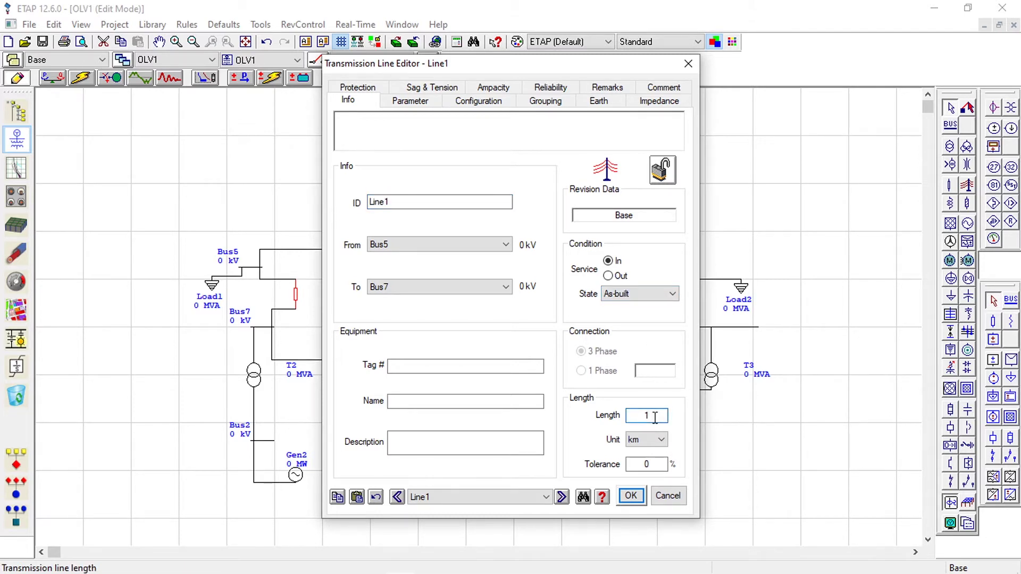
text(09)
key(BackSpace)
Make Line1's impedance user-defined and set its positive-sequence R-T1 resistance to 1,06938 ohms per km
click(660, 102)
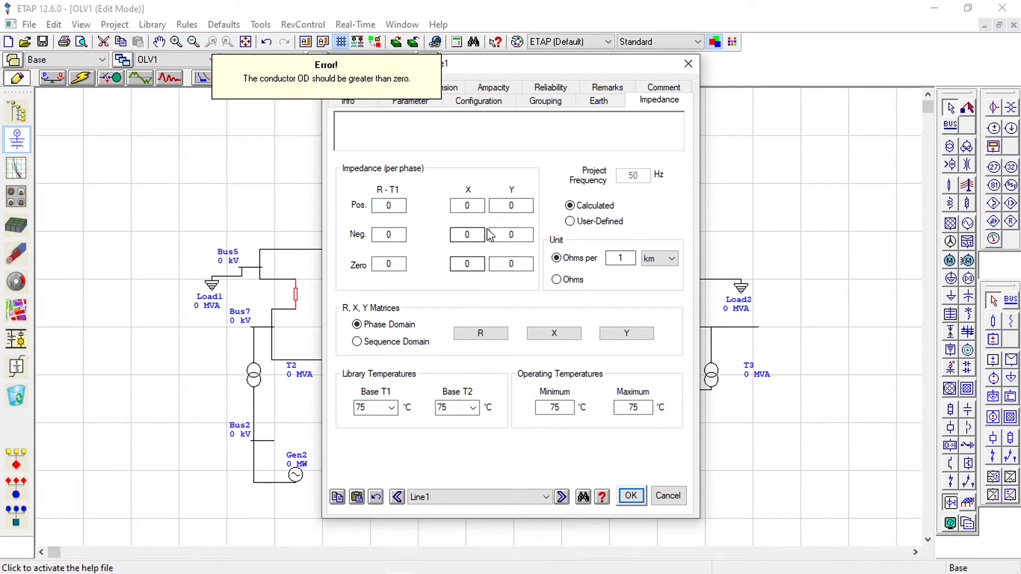
click(574, 222)
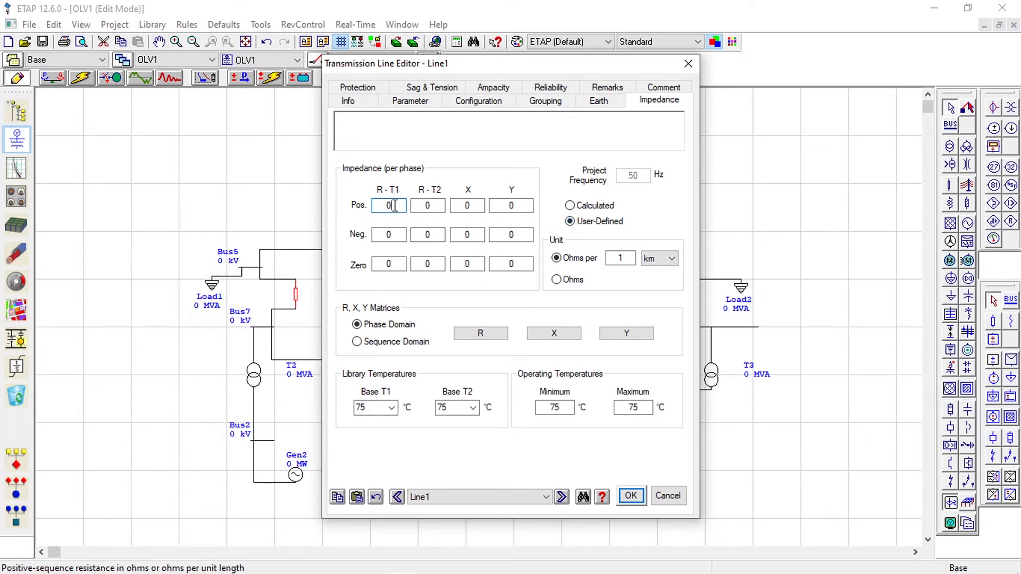
key(BackSpace)
text(1.)
text(069)
text(38)
key(shift+Left)
key(shift+Left)
key(shift+Left)
key(shift+Left)
key(shift+Left)
key(shift+Left)
key(shift+Left)
key(ctrl+c)
key(Tab)
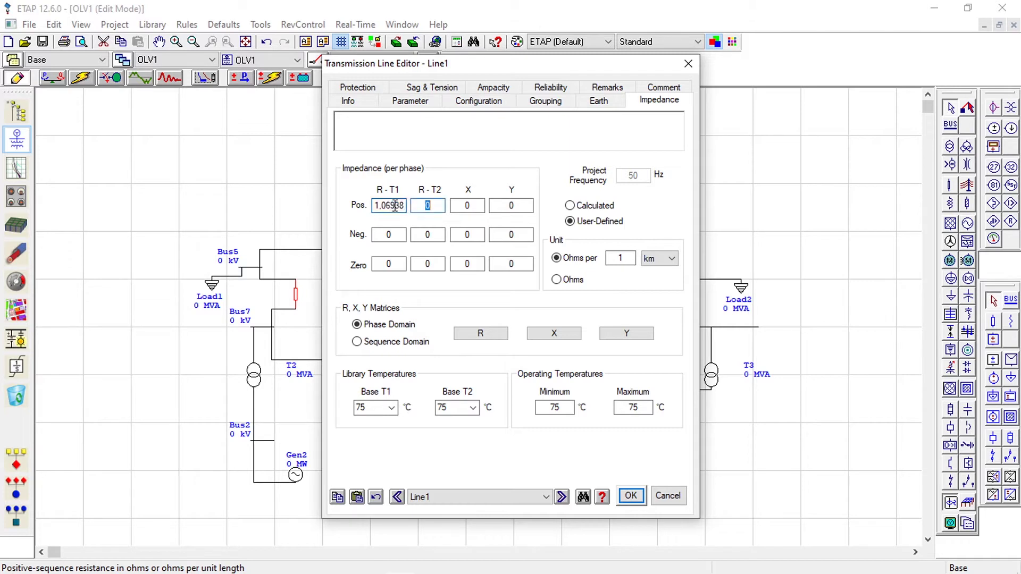
Set Line1's negative- and zero-sequence R-T1 resistance to 1,06938
click(392, 234)
key(Tab)
click(392, 234)
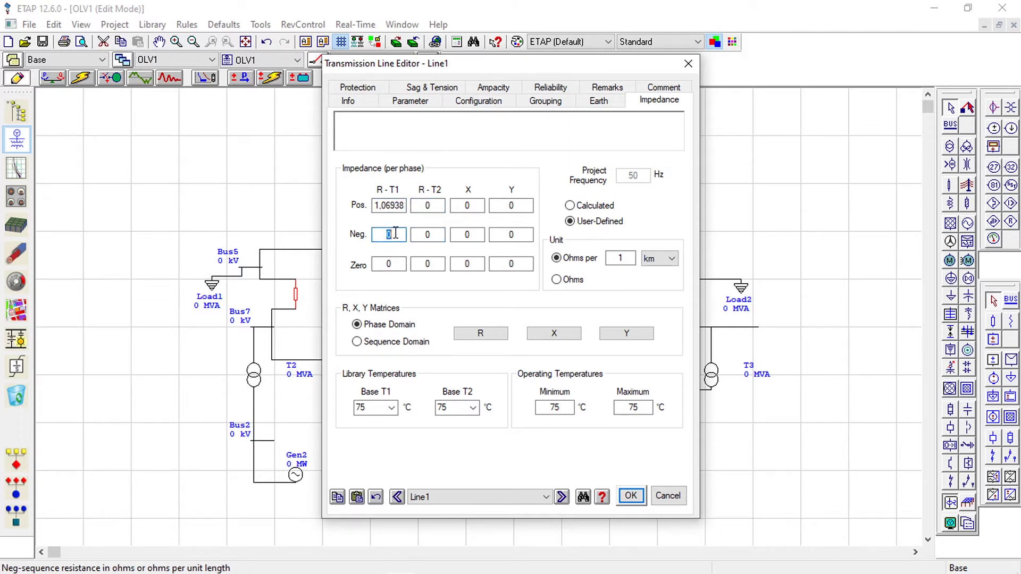
key(ctrl+v)
click(395, 264)
key(ctrl+v)
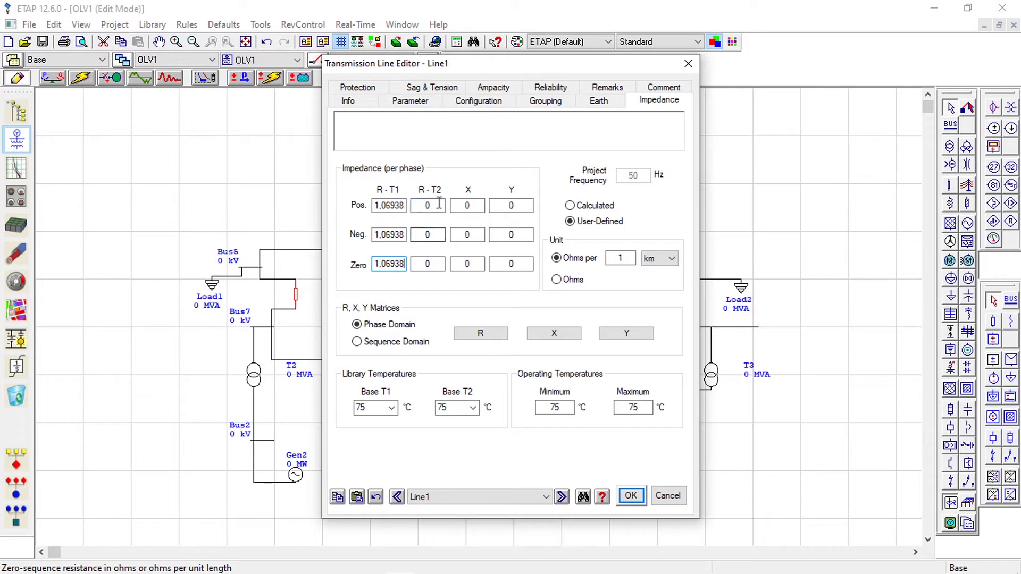
Set Line1's R-T2 resistance to 1,06938 for the positive, negative and zero sequences
click(440, 203)
key(ctrl+v)
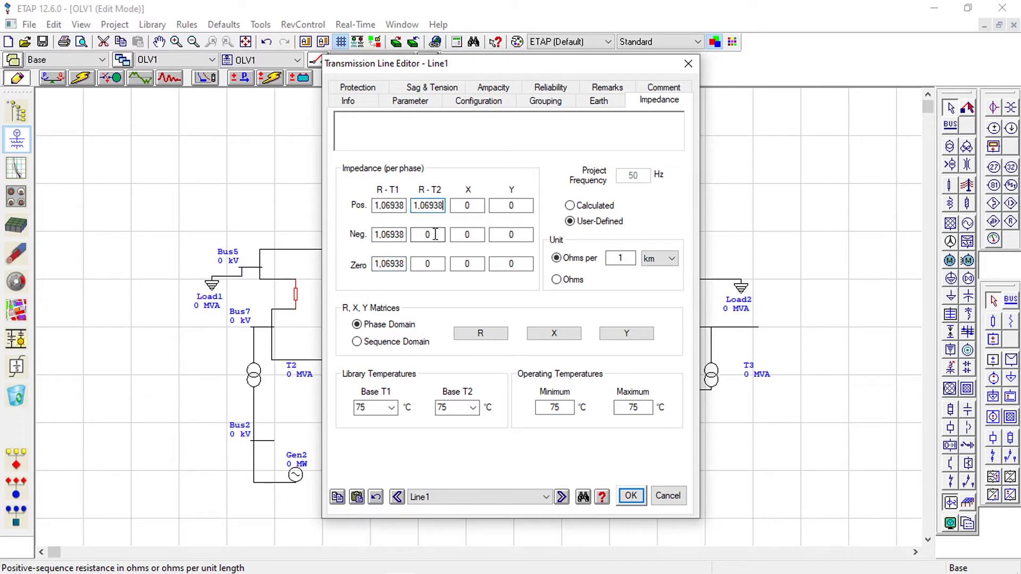
click(430, 232)
key(ctrl+v)
click(429, 268)
key(ctrl+v)
Set Line1's reactance X to 5,33427 for the positive, negative and zero sequences
click(466, 206)
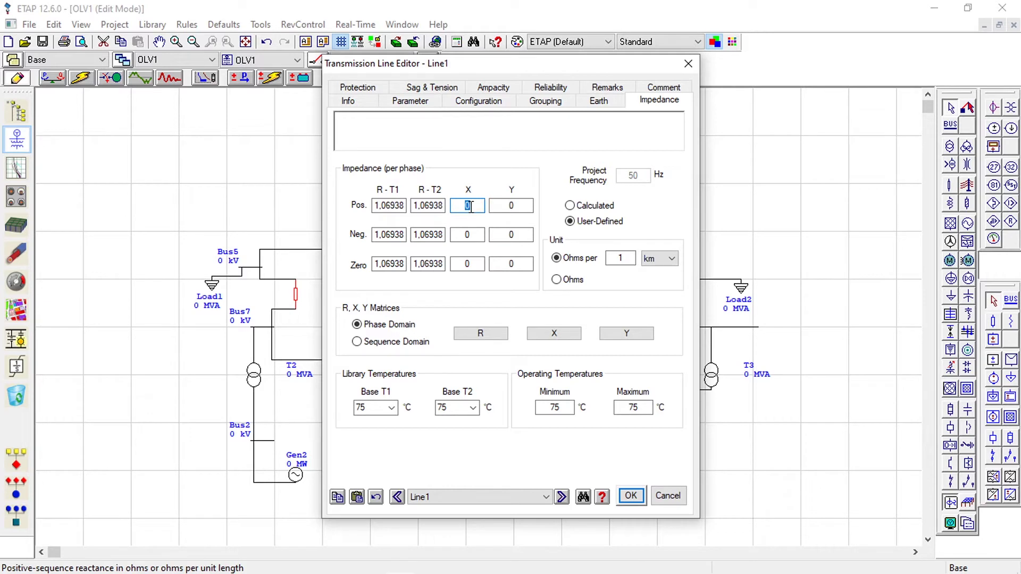
text(5,33427)
key(shift+Home)
key(ctrl+c)
double_click(467, 234)
key(ctrl+v)
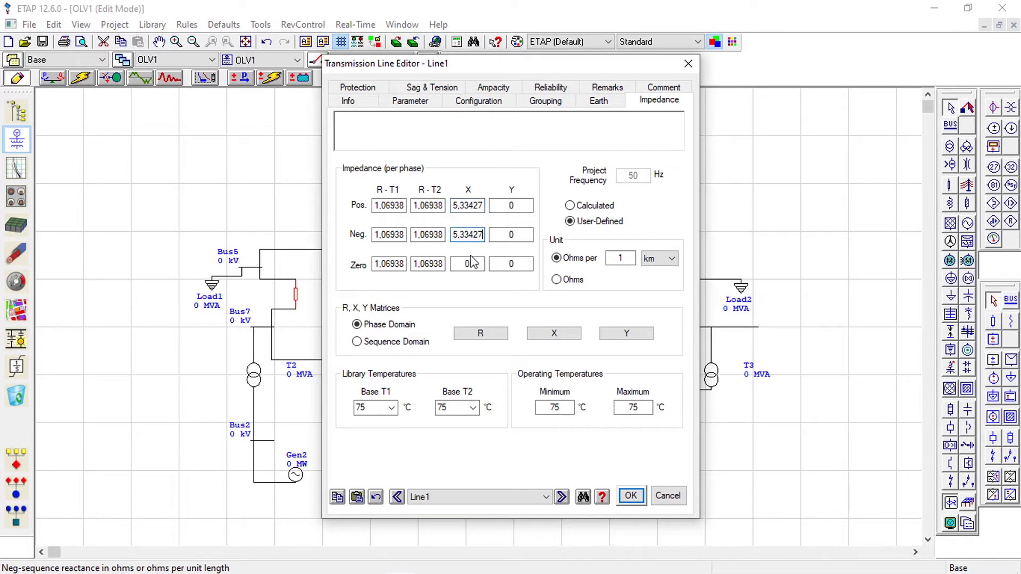
double_click(469, 264)
key(ctrl+v)
Set Line1's susceptance Y to 35,794942 for the positive, negative and zero sequences
click(521, 205)
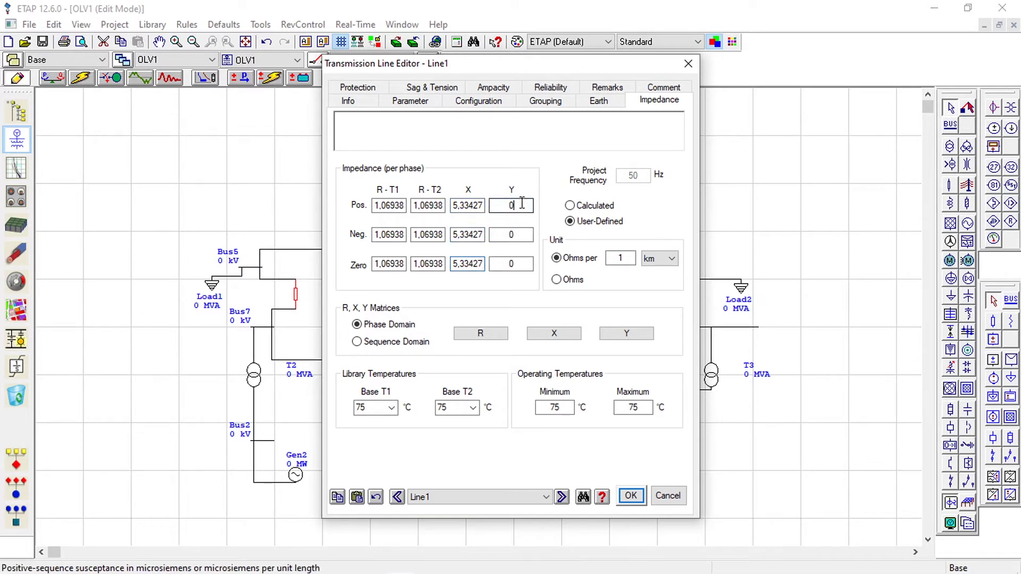
double_click(522, 205)
text(35,794942)
double_click(510, 206)
key(ctrl+c)
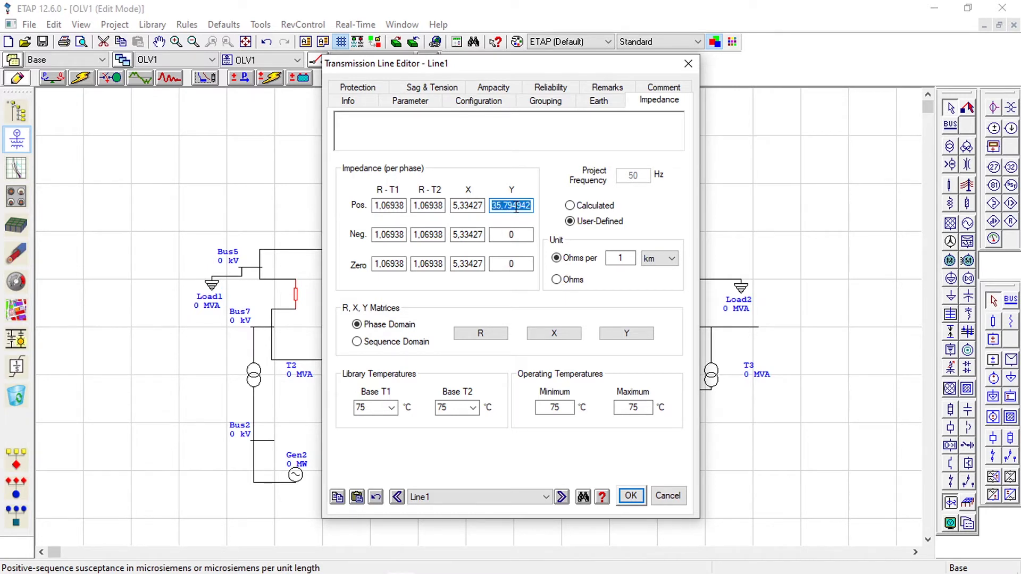
double_click(519, 235)
key(ctrl+v)
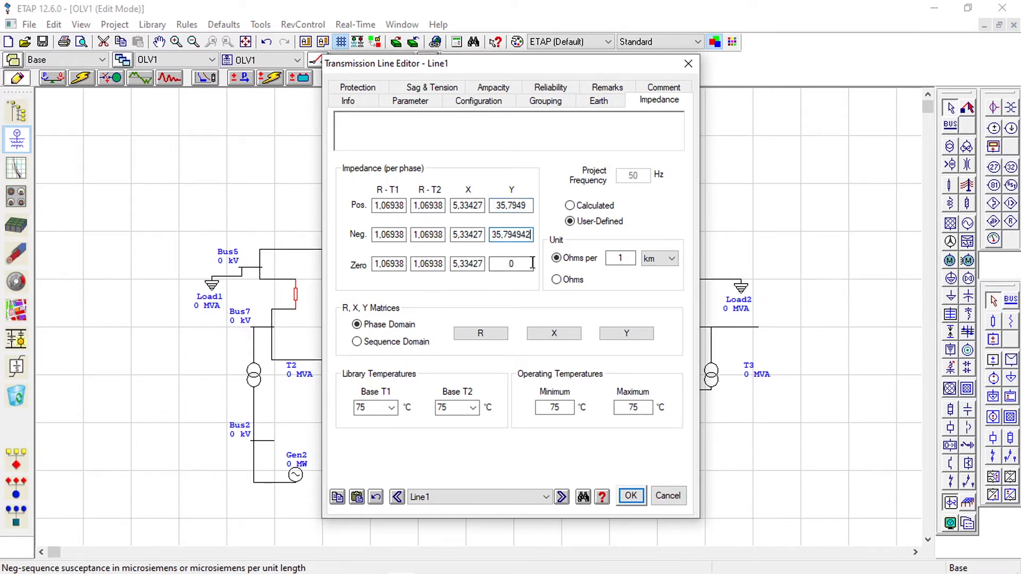
double_click(533, 264)
key(ctrl+v)
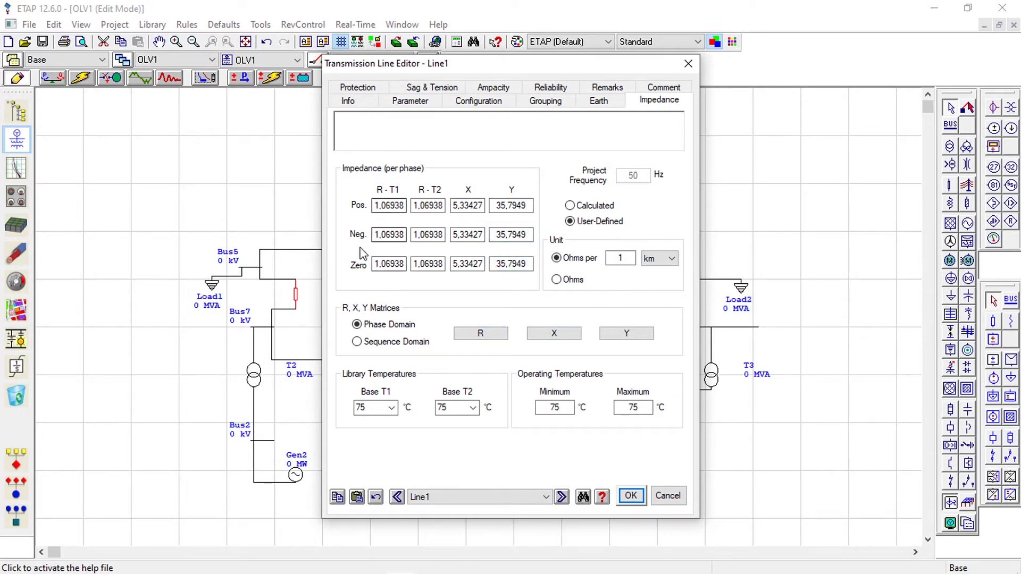
Go on to Line2 between Bus7 and Bus8, uncover the diagram behind the editor, and set the line's length to 10 km
click(562, 496)
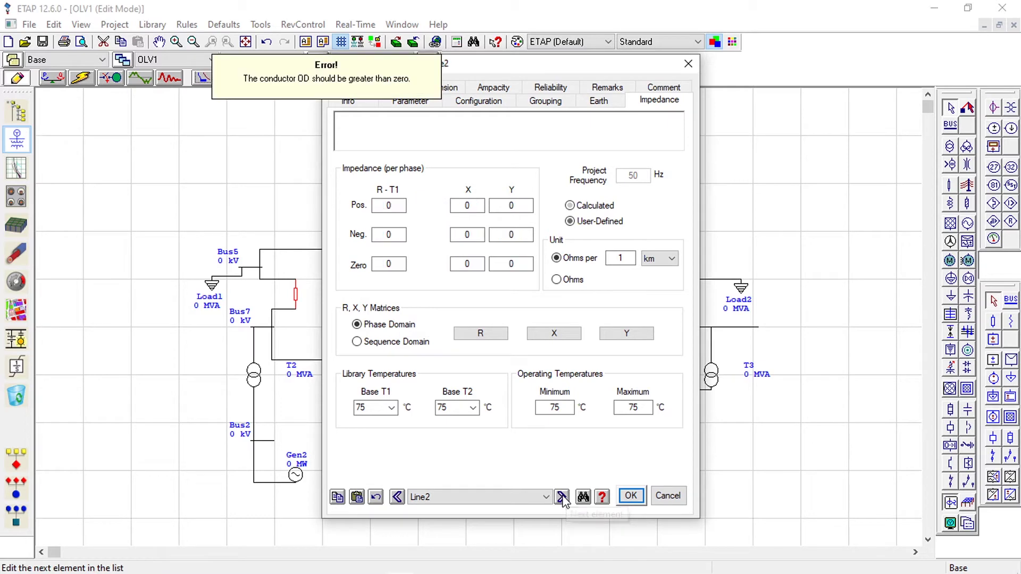
click(351, 106)
drag(568, 56, 807, 52)
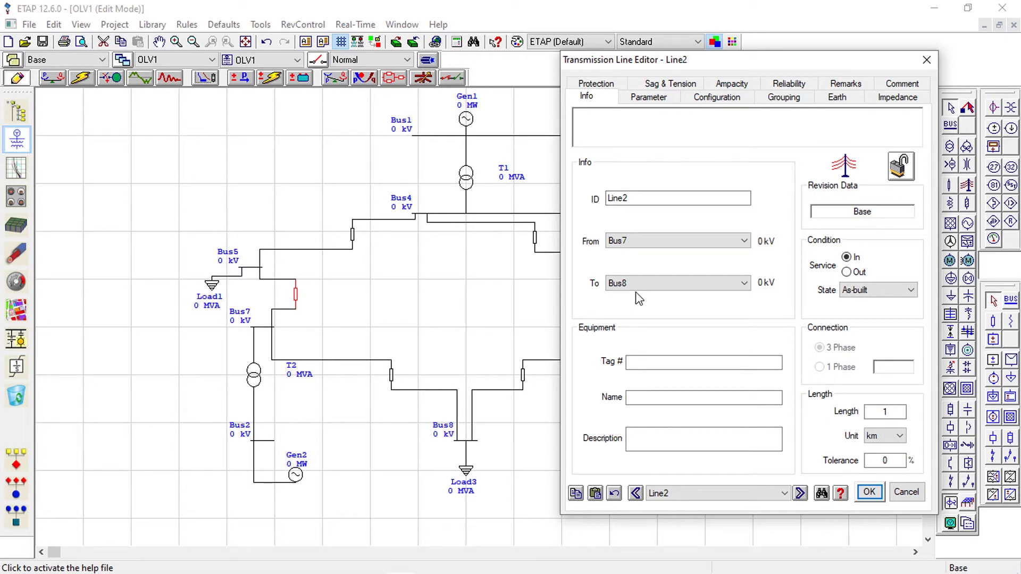
click(901, 411)
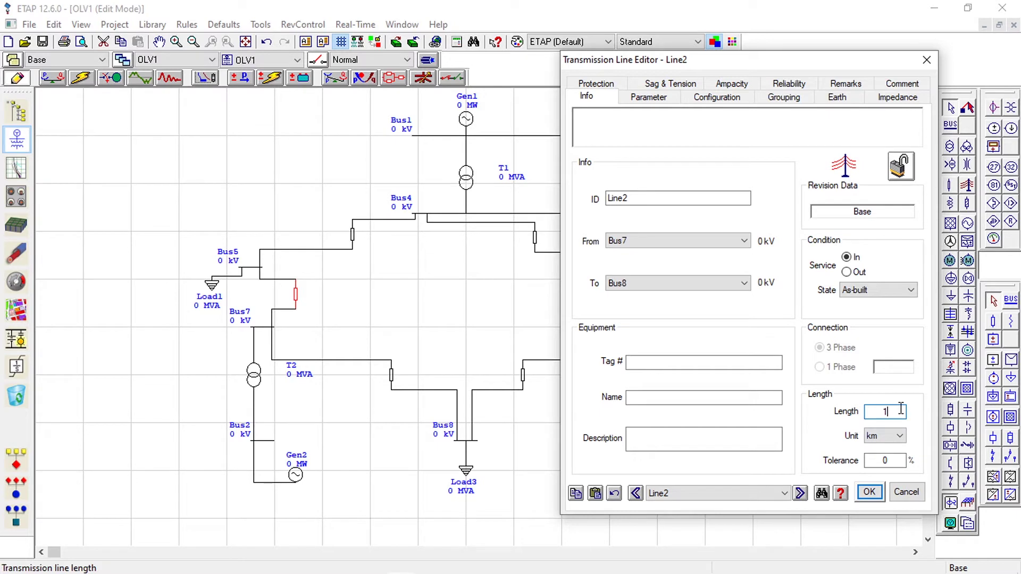
text(0)
Make Line2's impedance user-defined and set R-T1 to 0,28040 ohms per km for the positive, negative and zero sequences
click(906, 99)
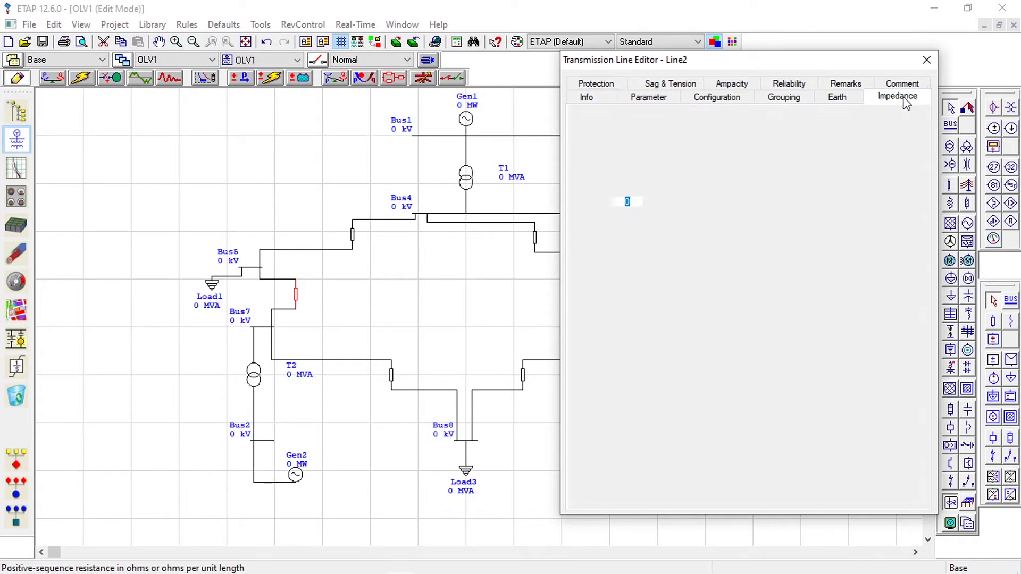
click(809, 217)
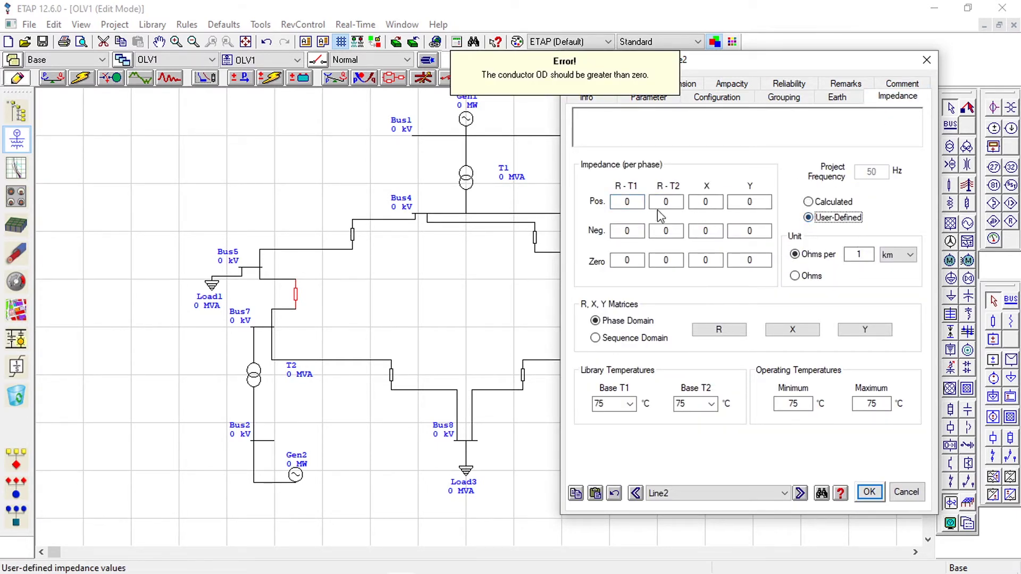
click(638, 201)
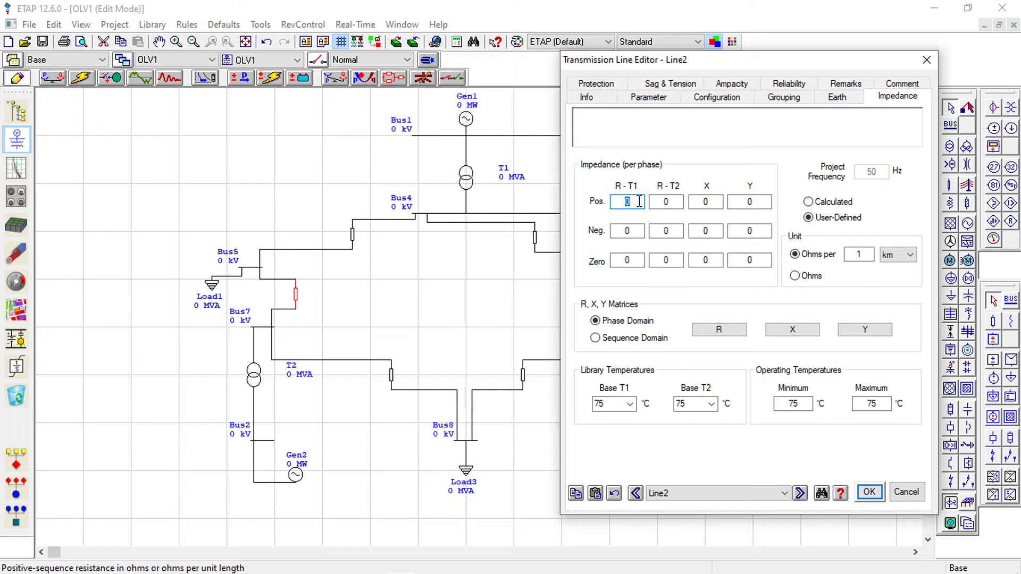
text(0,28040)
double_click(631, 200)
key(ctrl+c)
double_click(633, 229)
key(ctrl+v)
double_click(628, 261)
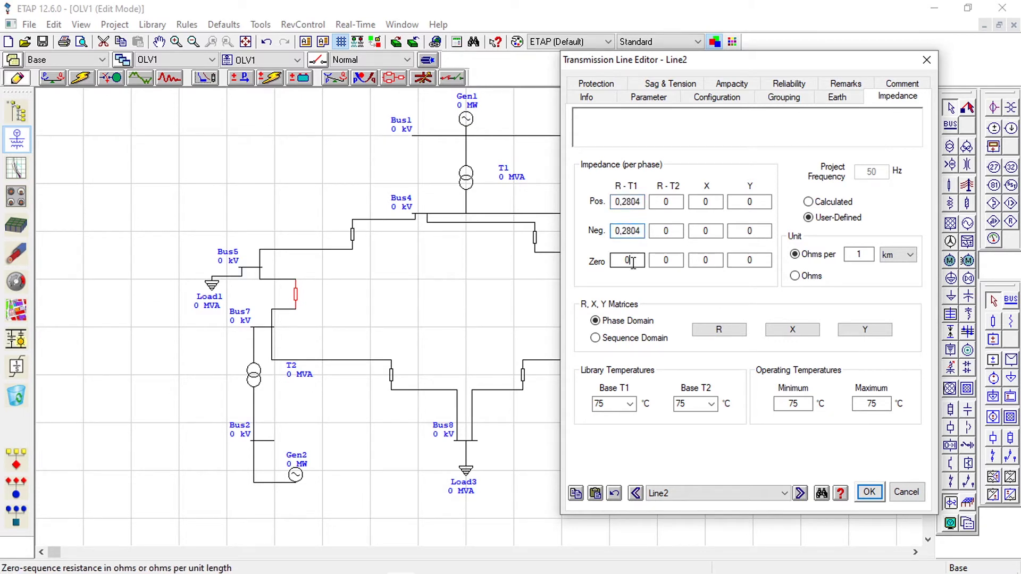
key(ctrl+v)
Set Line2's R-T2 resistance to 0,28040 for the positive, negative and zero sequences
double_click(666, 202)
key(ctrl+v)
double_click(667, 230)
key(ctrl+v)
double_click(671, 260)
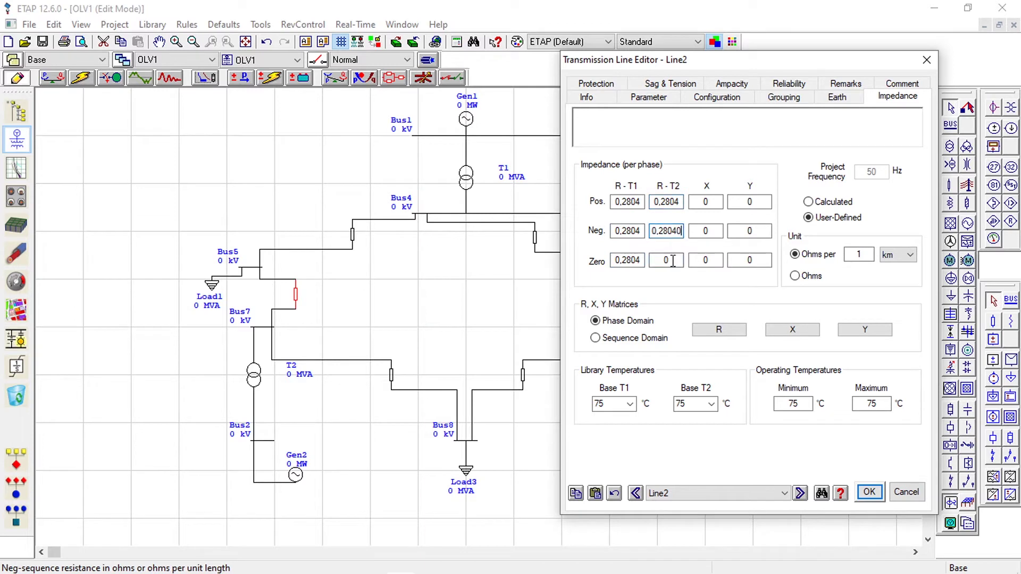
key(ctrl+v)
Set Line2's reactance X to 2,37086 for the positive, negative and zero sequences
double_click(716, 200)
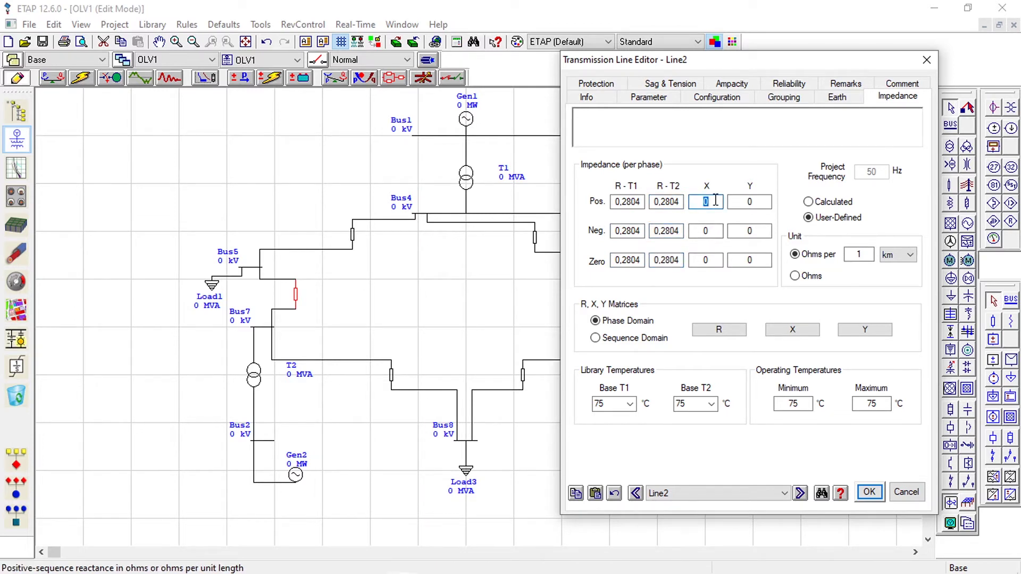
text(2,37086)
double_click(718, 199)
key(ctrl+c)
double_click(706, 230)
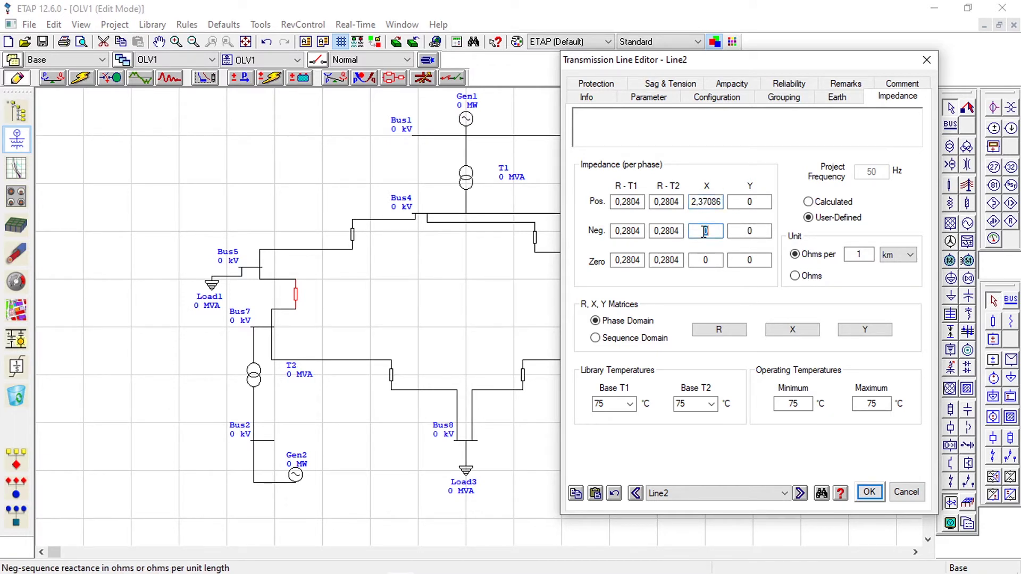
key(ctrl+v)
double_click(715, 260)
key(ctrl+v)
Set Line2's susceptance Y to 17,486097 for the positive, negative and zero sequences
double_click(760, 207)
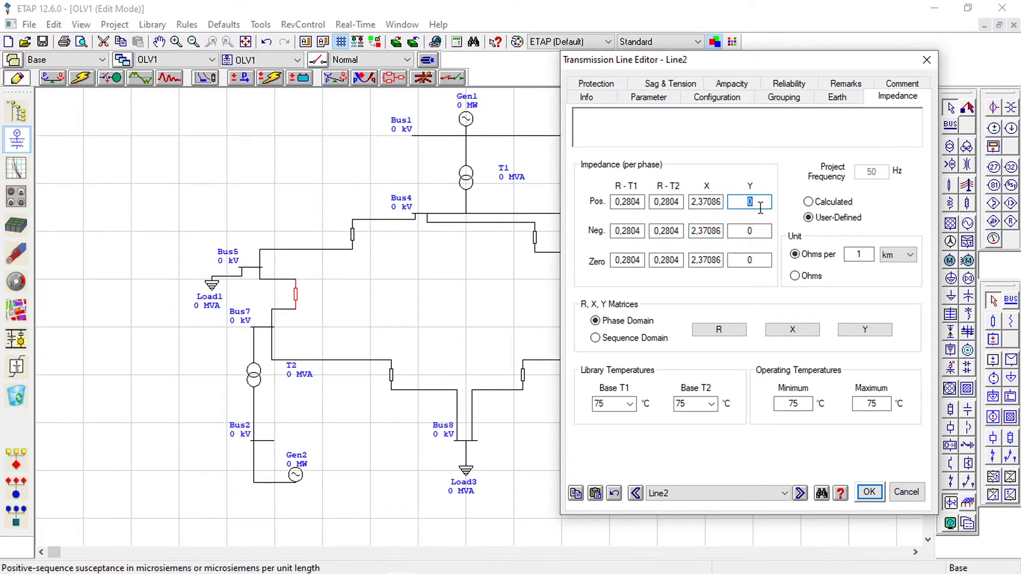
text(17,486097)
double_click(758, 201)
key(ctrl+c)
double_click(761, 231)
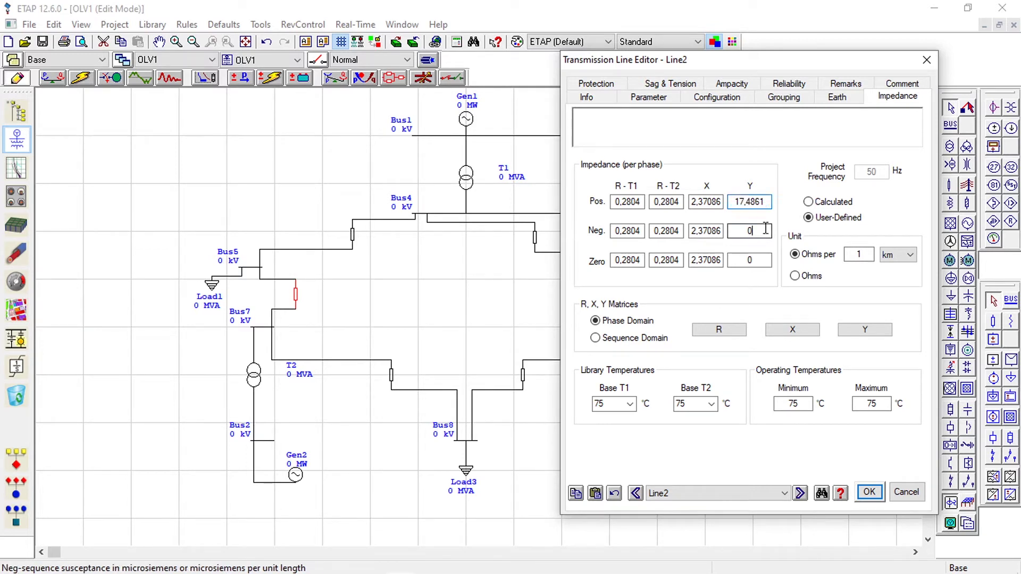
key(ctrl+v)
double_click(752, 260)
key(ctrl+v)
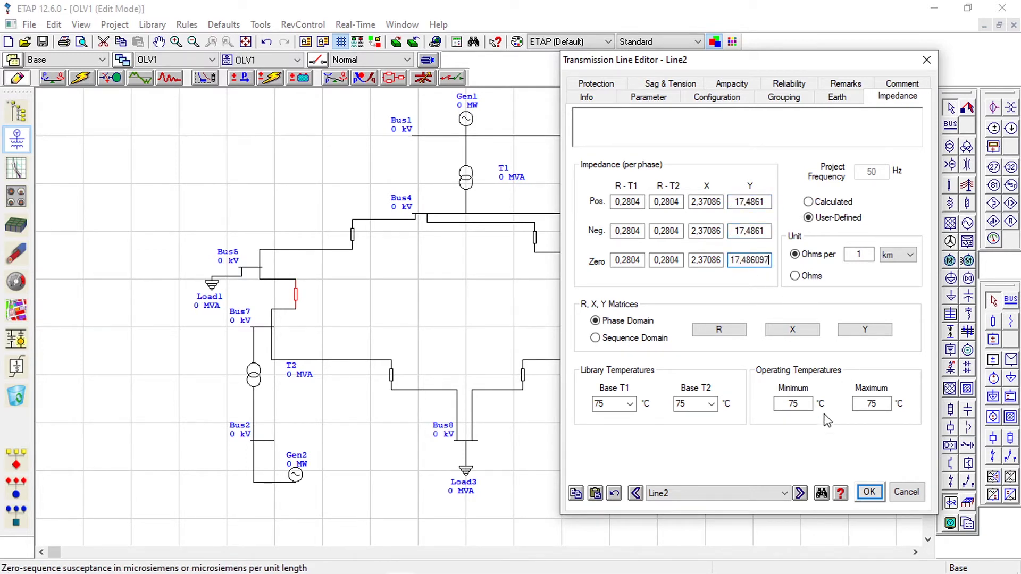
Recheck Line2's general data and impedance values, and bring up Line3 for editing
click(586, 98)
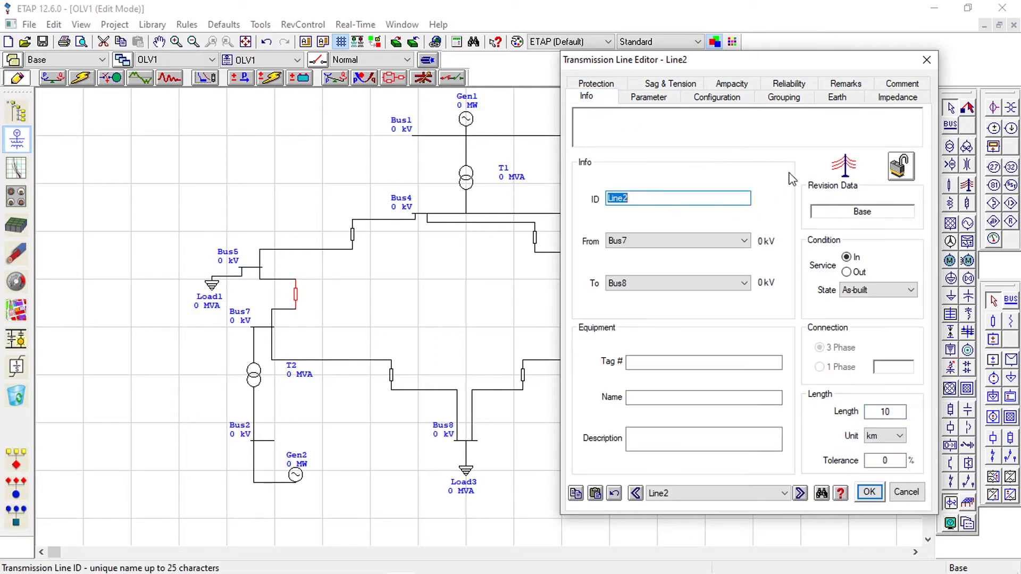
click(897, 96)
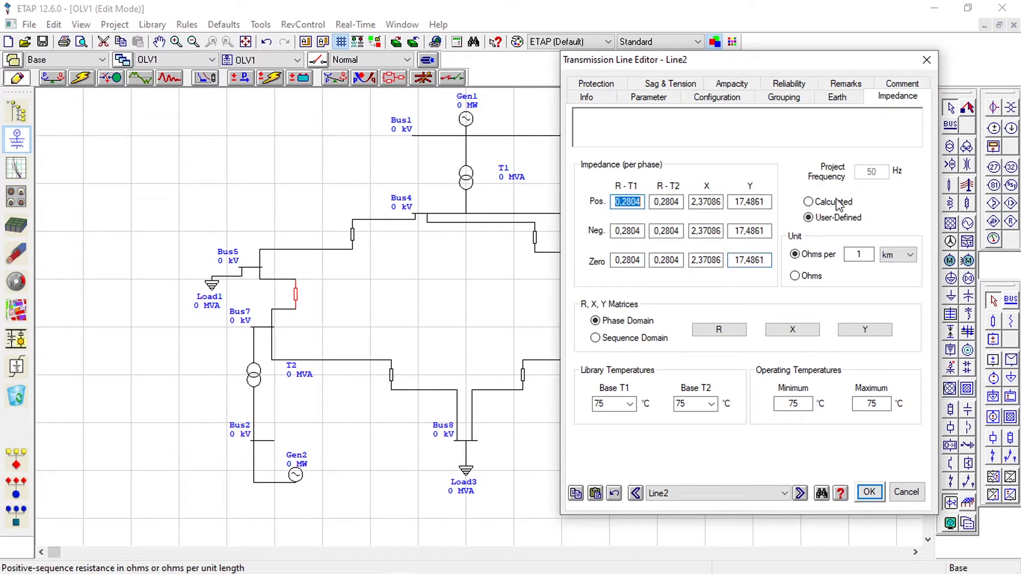
click(801, 493)
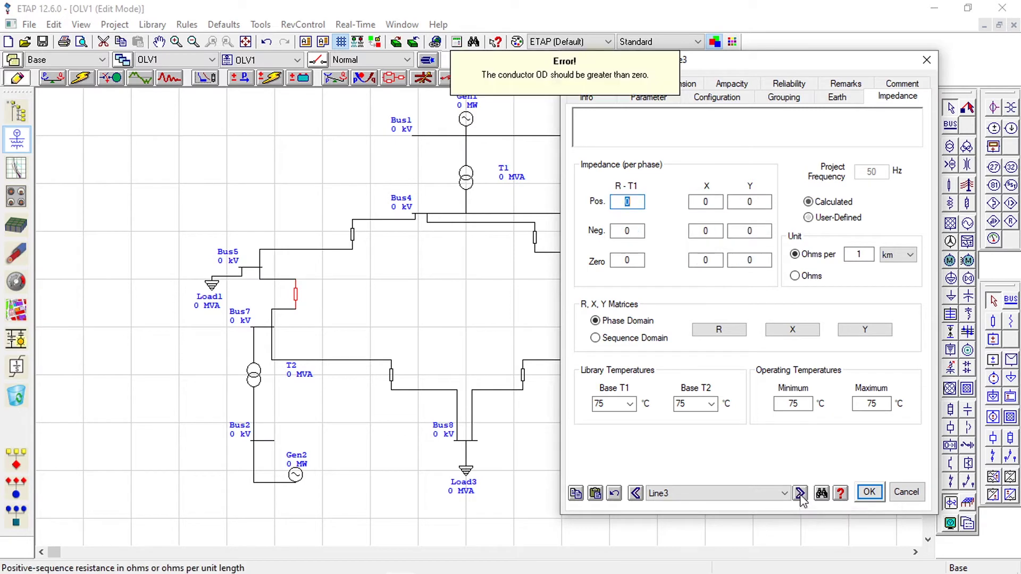
Set Line3's length to 25 km and switch its impedance to user-defined values
click(587, 99)
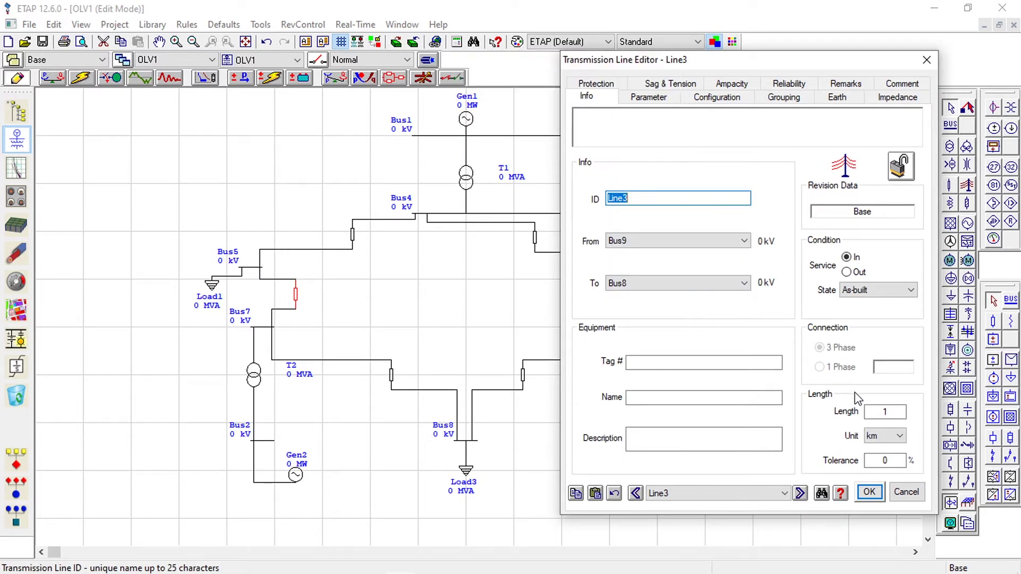
double_click(902, 413)
text(2)
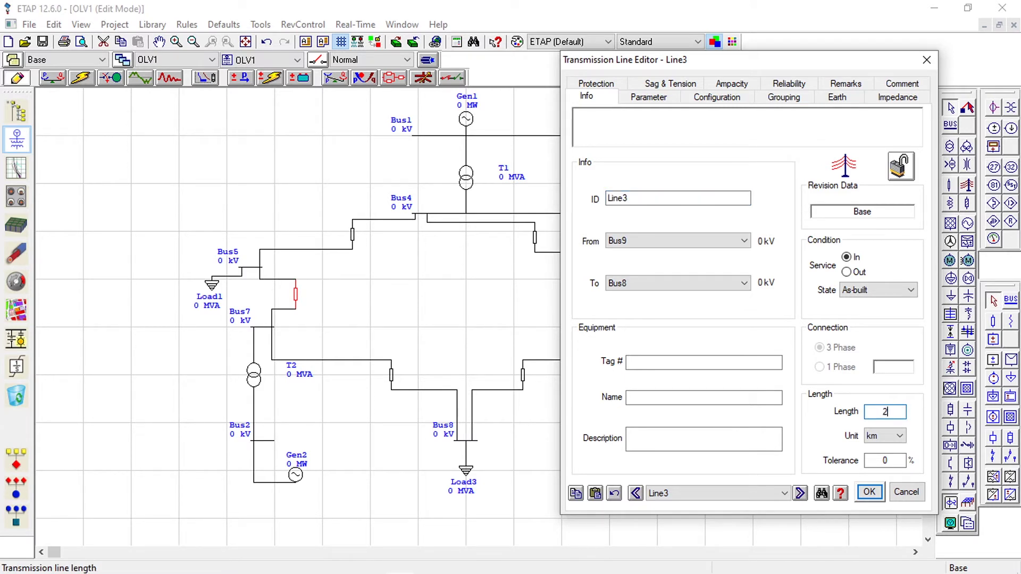
text(0)
click(872, 96)
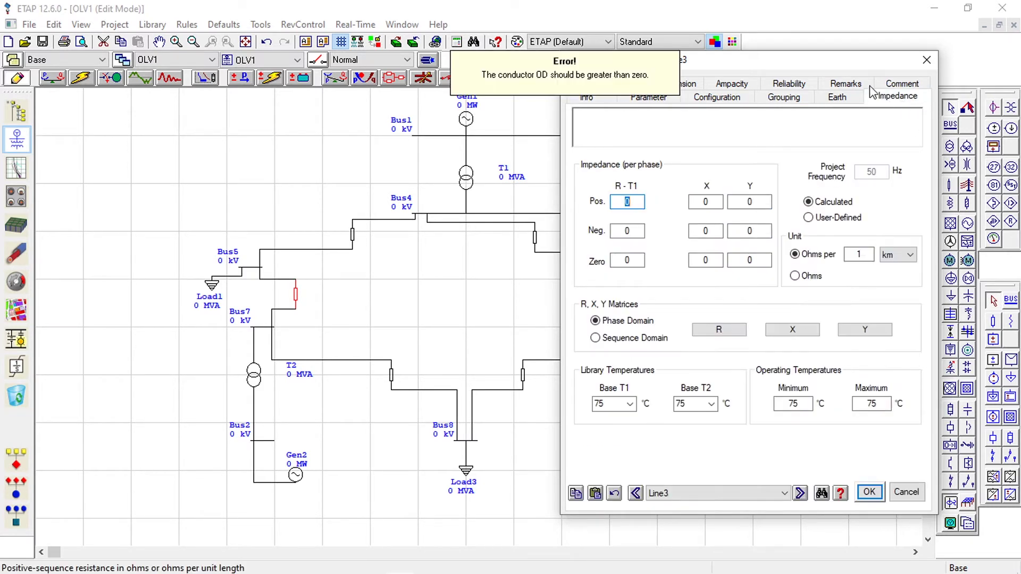
click(831, 217)
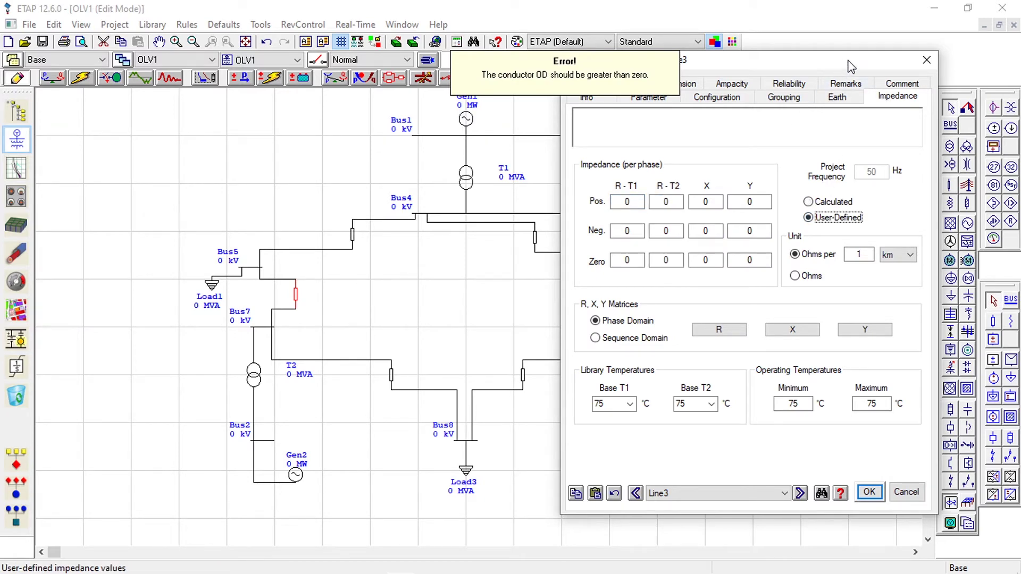
drag(851, 67, 369, 60)
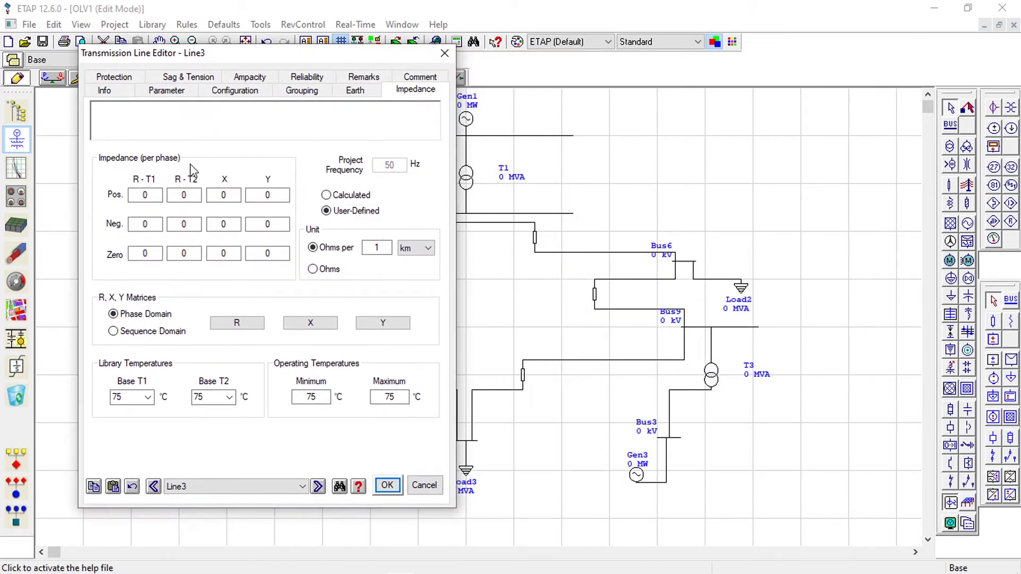
Set Line3's R-T1 resistance to 0,39392 for the positive, negative and zero sequences
click(153, 196)
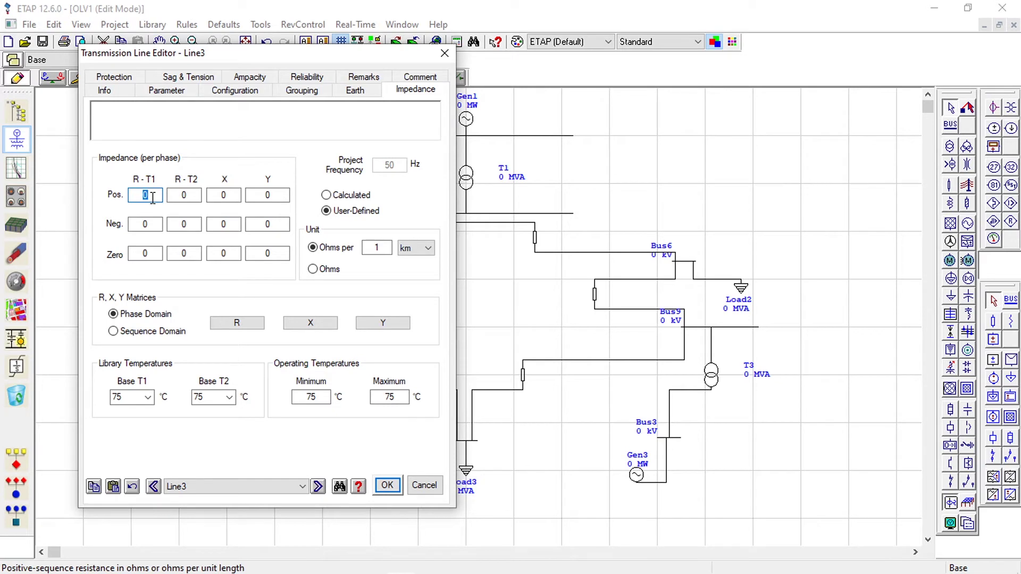
text(0,39392)
double_click(161, 198)
double_click(149, 224)
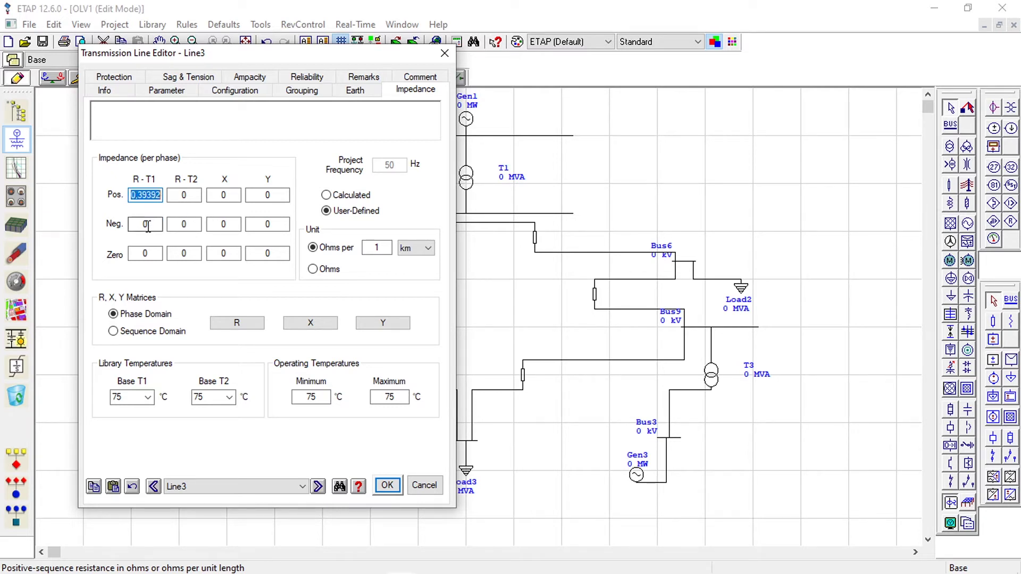
key(ctrl+v)
double_click(151, 253)
key(ctrl+v)
Set Line3's R-T2 resistance to 0,39392 for the positive, negative and zero sequences
double_click(184, 195)
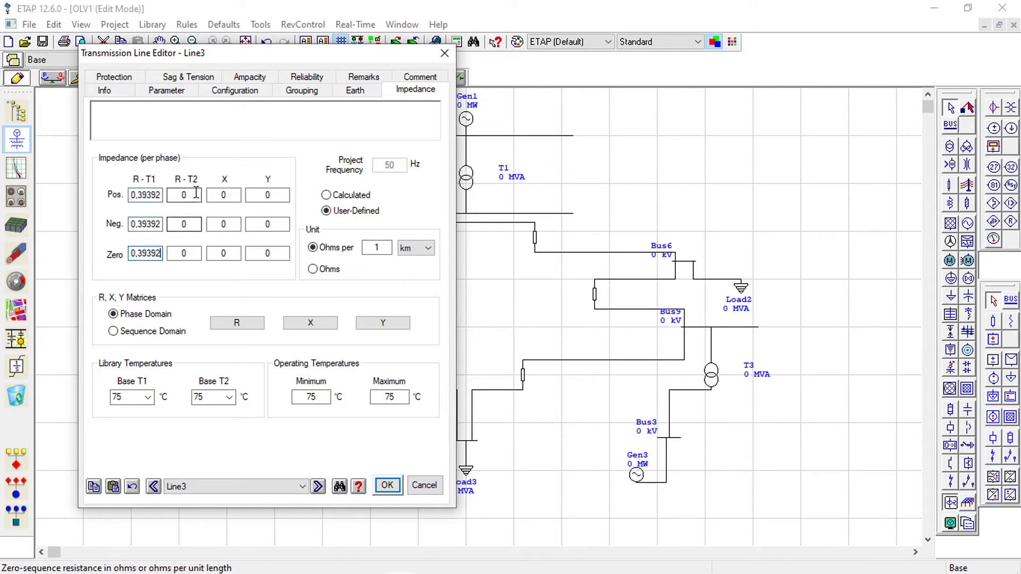
key(ctrl+v)
double_click(184, 224)
key(ctrl+v)
click(186, 254)
key(ctrl+v)
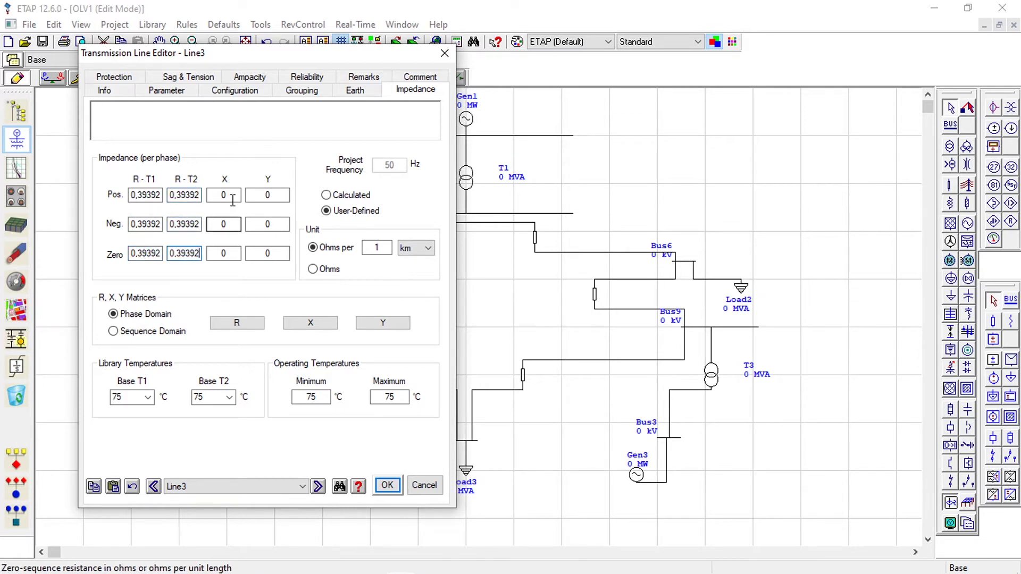
Set Line3's reactance X to 3,32486 for the positive sequence and 0,39392 for the negative and zero sequences
double_click(236, 195)
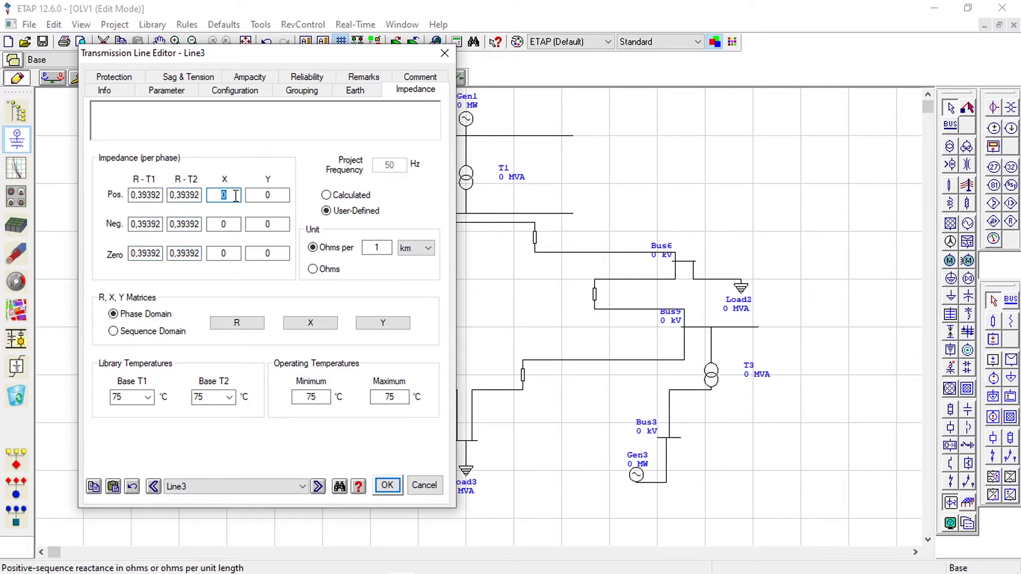
text(3,32486)
double_click(236, 195)
click(232, 220)
key(ctrl+v)
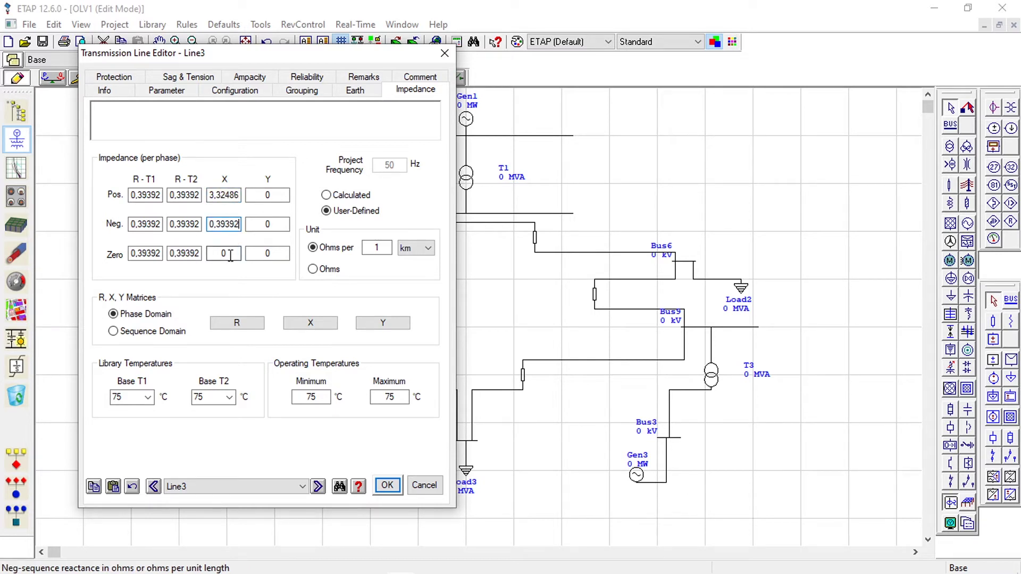
click(226, 253)
key(ctrl+v)
Set Line3's susceptance Y to 24,506260 for the positive, negative and zero sequences
click(269, 195)
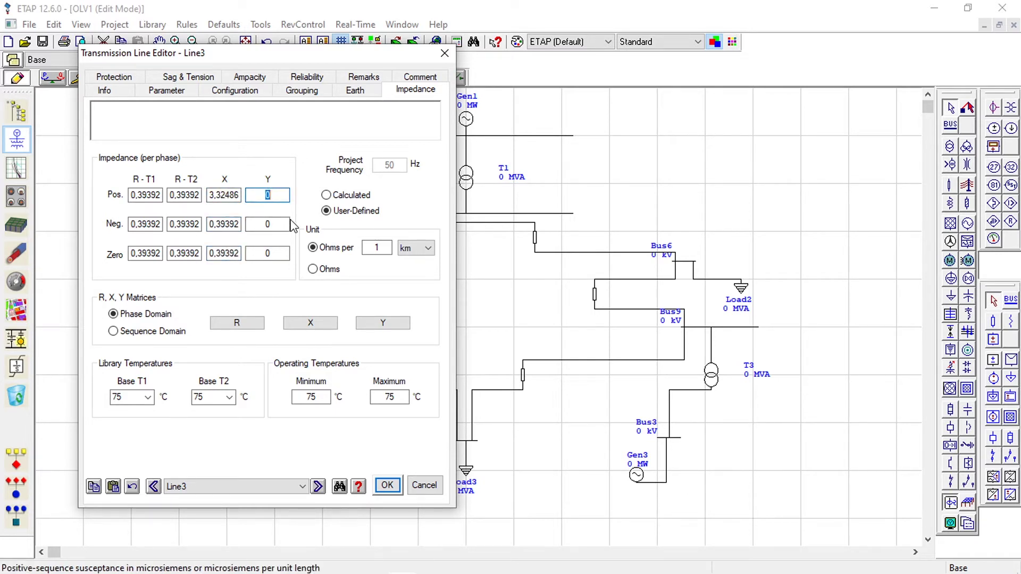
text(24,506260)
key(ctrl+a)
key(ctrl+c)
click(277, 224)
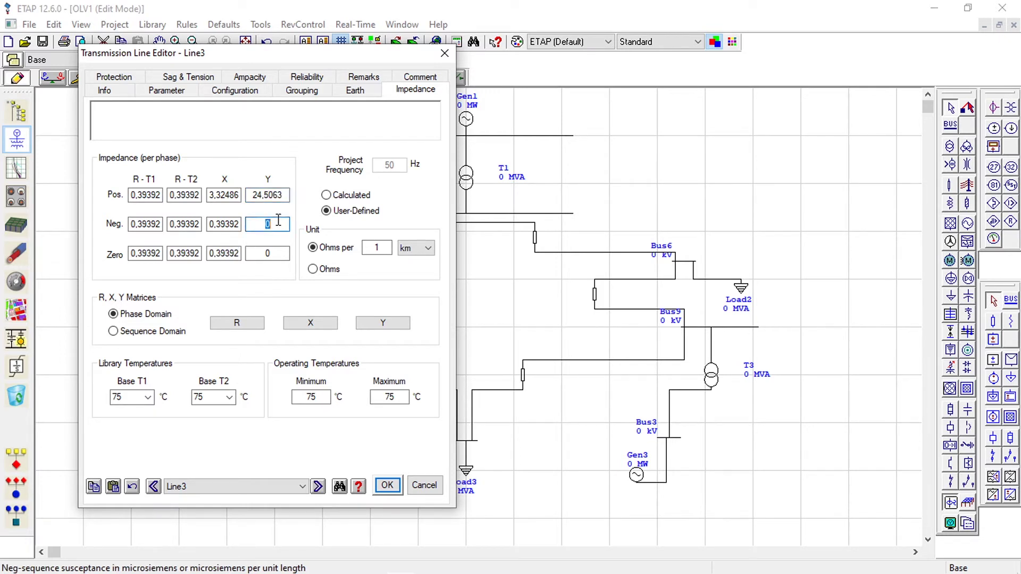
key(ctrl+v)
click(275, 252)
key(ctrl+v)
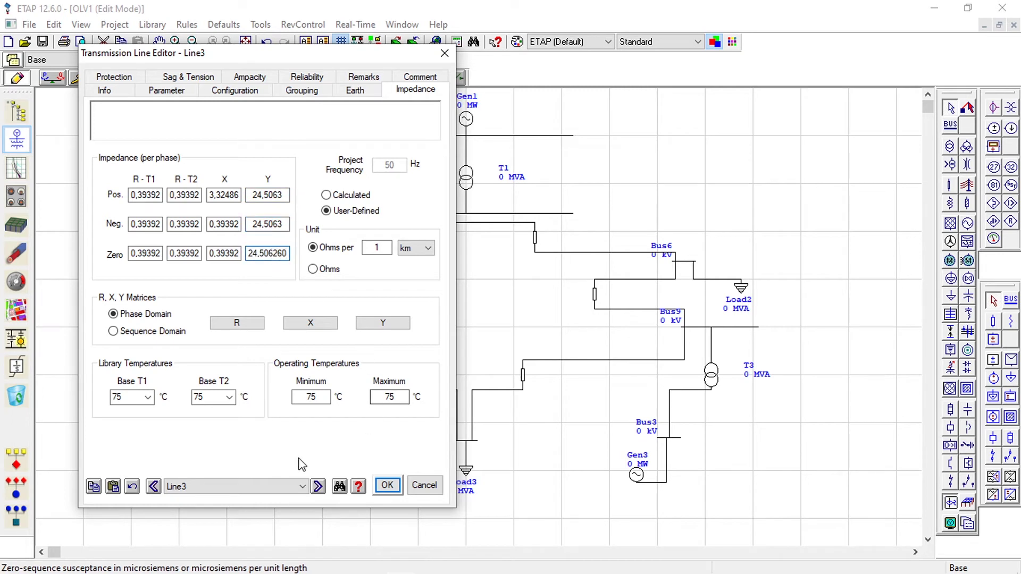
Move on to Line4, set its length to 10 km and switch its impedance to user-defined values
click(318, 487)
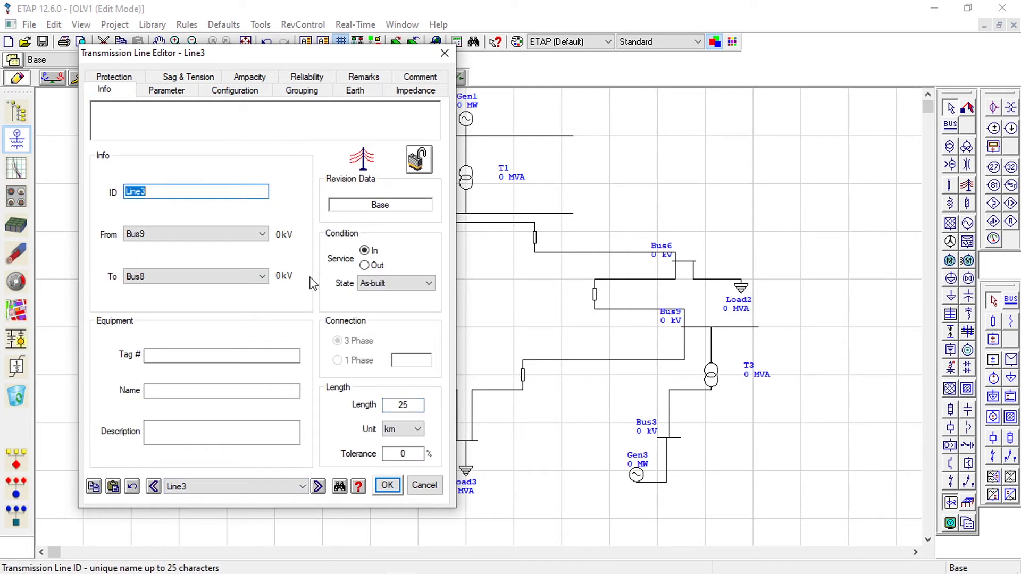
click(318, 486)
click(419, 405)
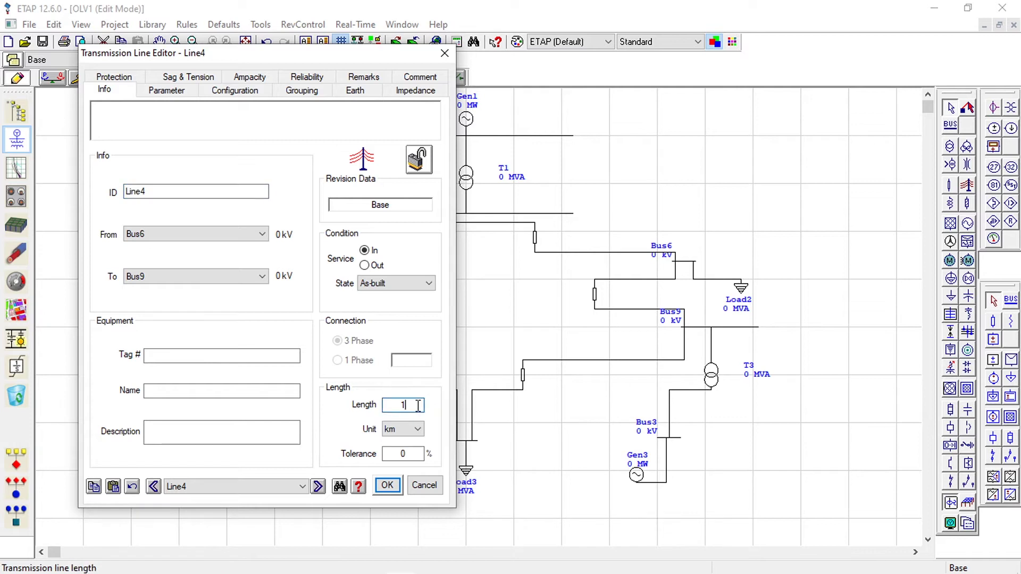
text(0)
click(427, 92)
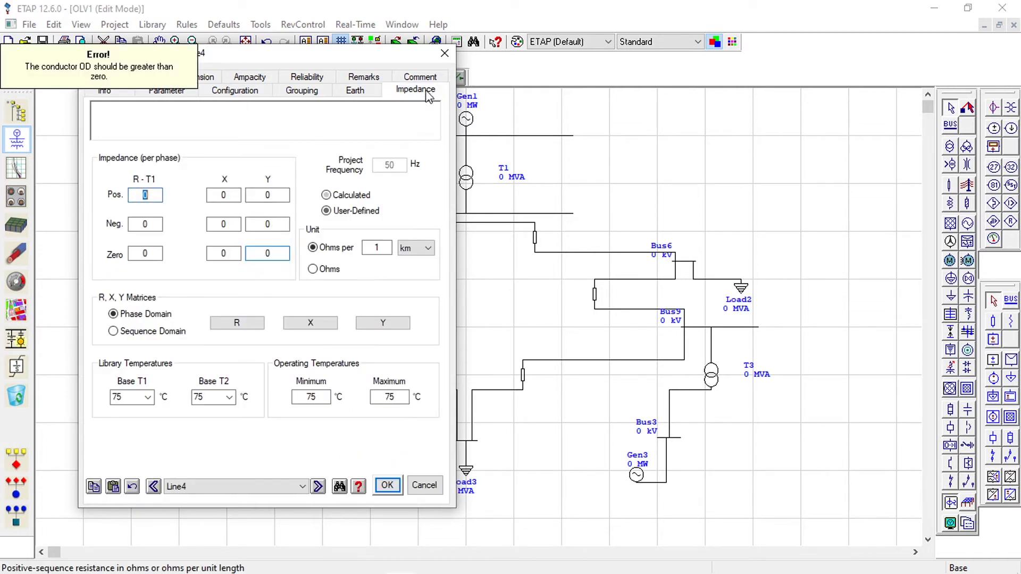
click(327, 211)
Set Line4's R-T1 resistance to 1,30843 for the positive, negative and zero sequences
click(147, 195)
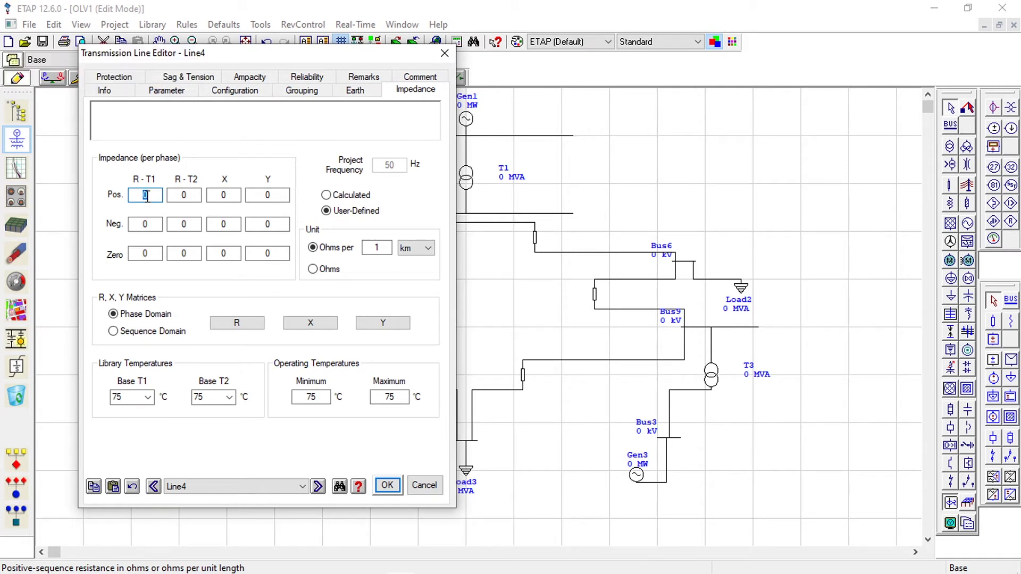
text(1,30843)
key(ctrl+a)
key(ctrl+c)
click(150, 222)
key(ctrl+v)
click(154, 253)
key(ctrl+v)
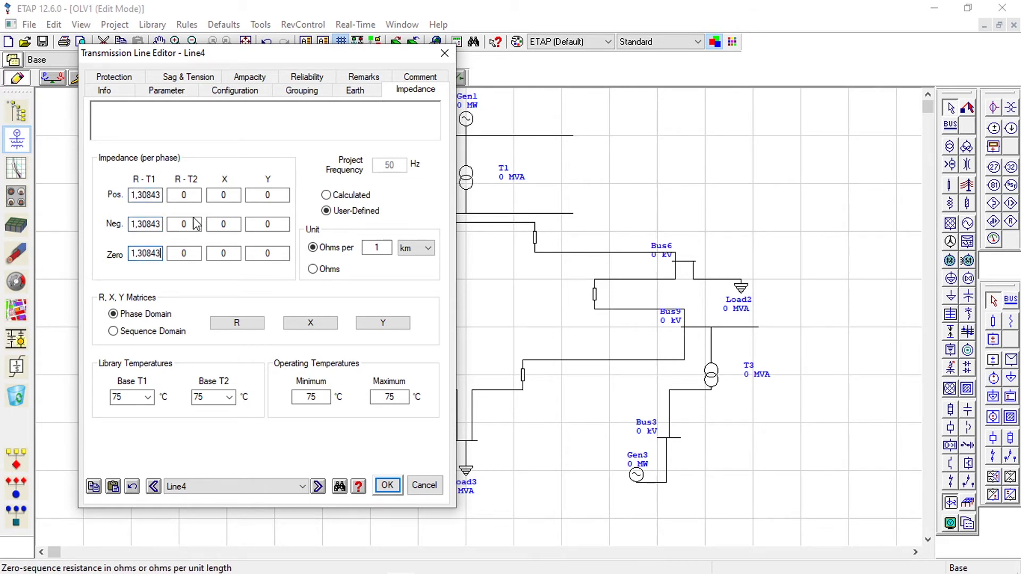
Set Line4's R-T2 resistance to 1,30843 for the positive, negative and zero sequences
click(191, 197)
key(ctrl+v)
click(191, 223)
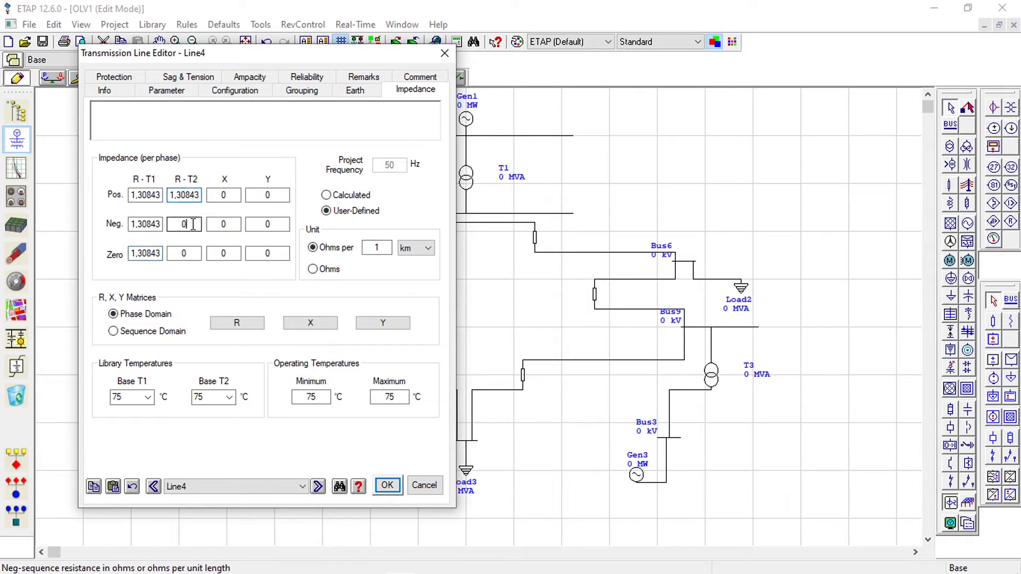
key(ctrl+v)
click(189, 257)
key(ctrl+v)
Set Line4's reactance X to 5,64227 for the positive, negative and zero sequences
click(230, 195)
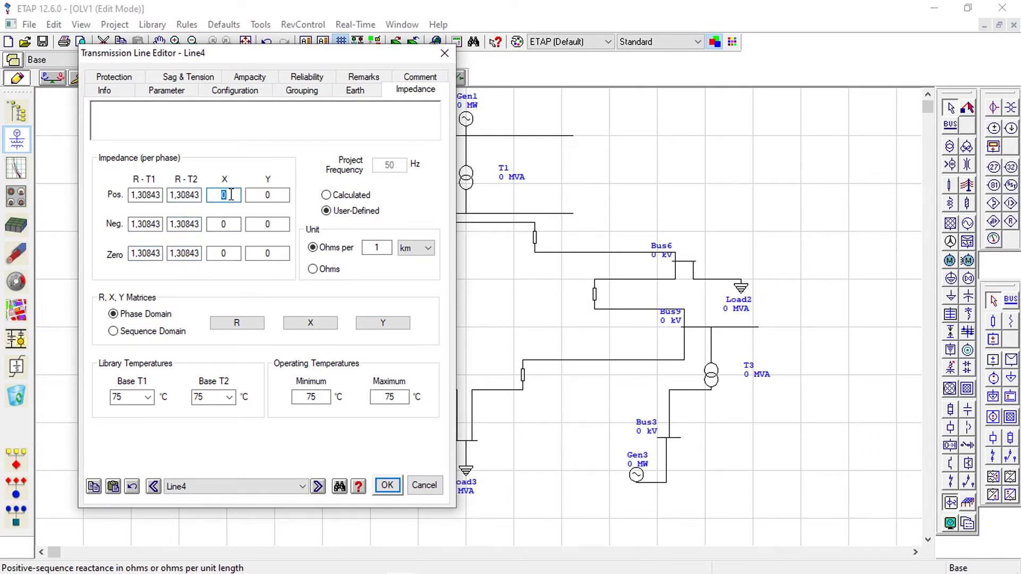
text(5,64227)
double_click(224, 195)
click(236, 224)
key(ctrl+v)
click(234, 253)
key(ctrl+v)
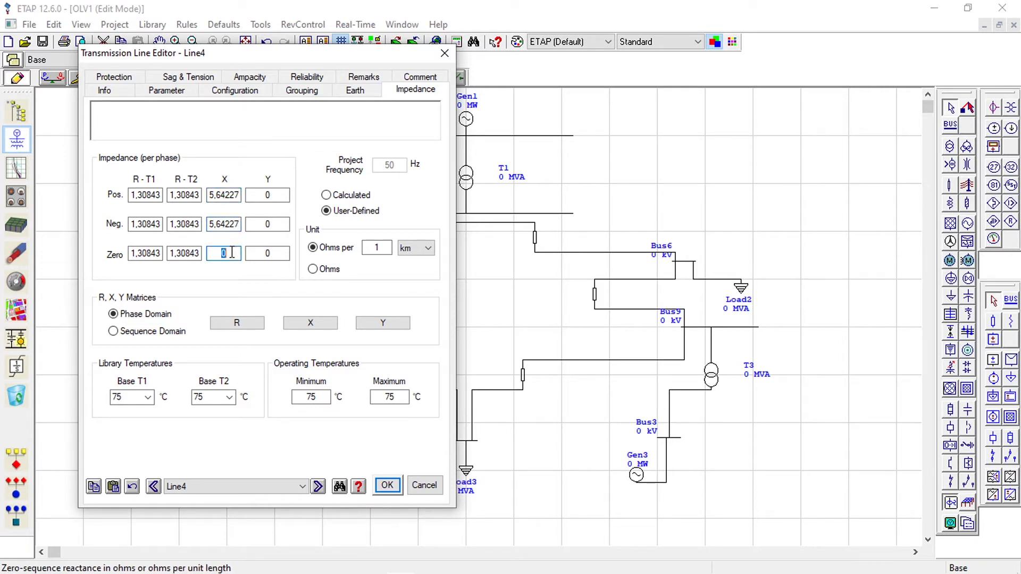
Set Line4's susceptance Y to 41,836699 for the positive, negative and zero sequences
click(277, 195)
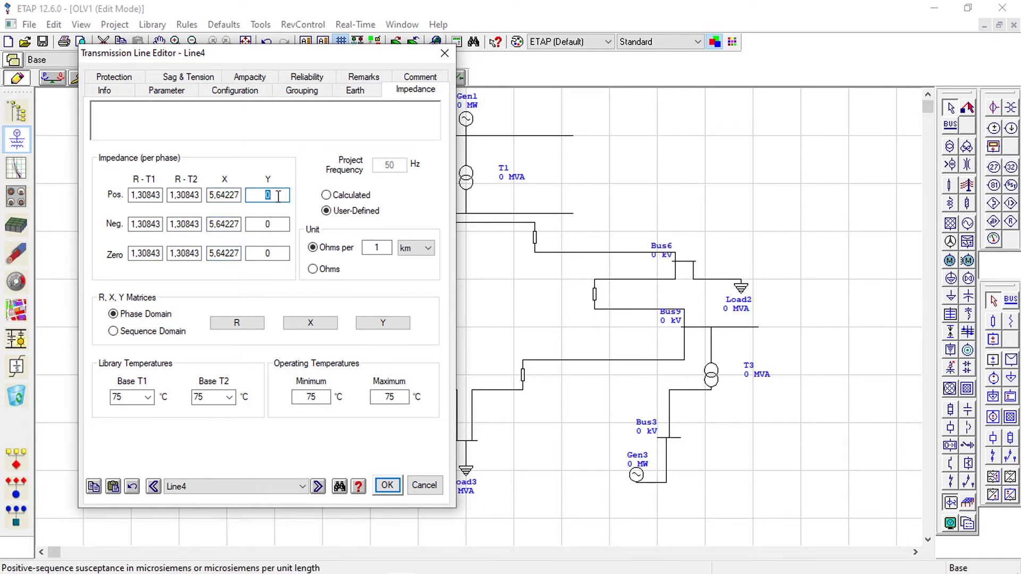
text(41,836699)
key(ctrl+a)
key(ctrl+c)
click(273, 224)
key(ctrl+v)
click(281, 254)
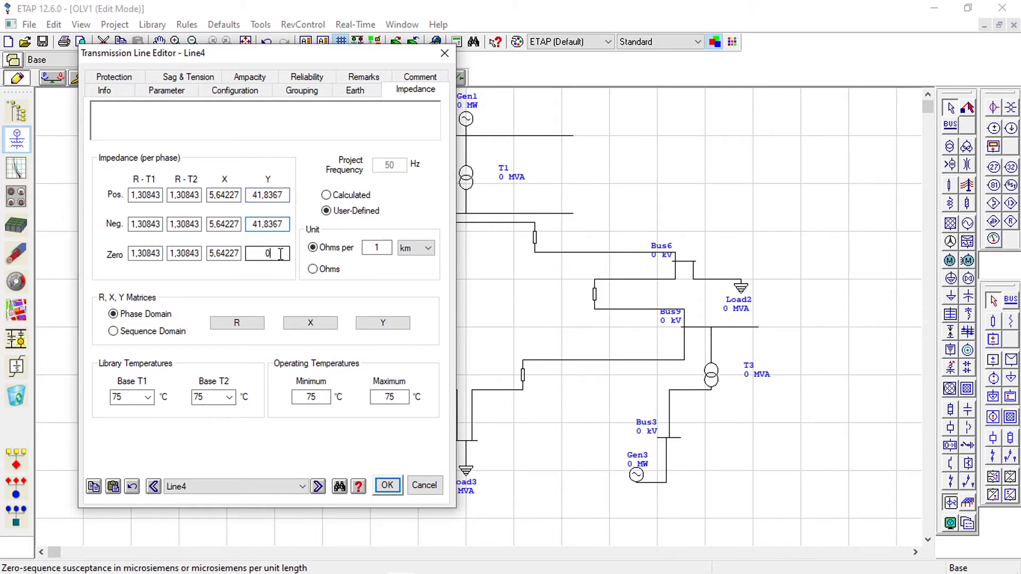
key(ctrl+v)
Move on to Line5, set its length to 20 km and switch its impedance to user-defined values
click(104, 91)
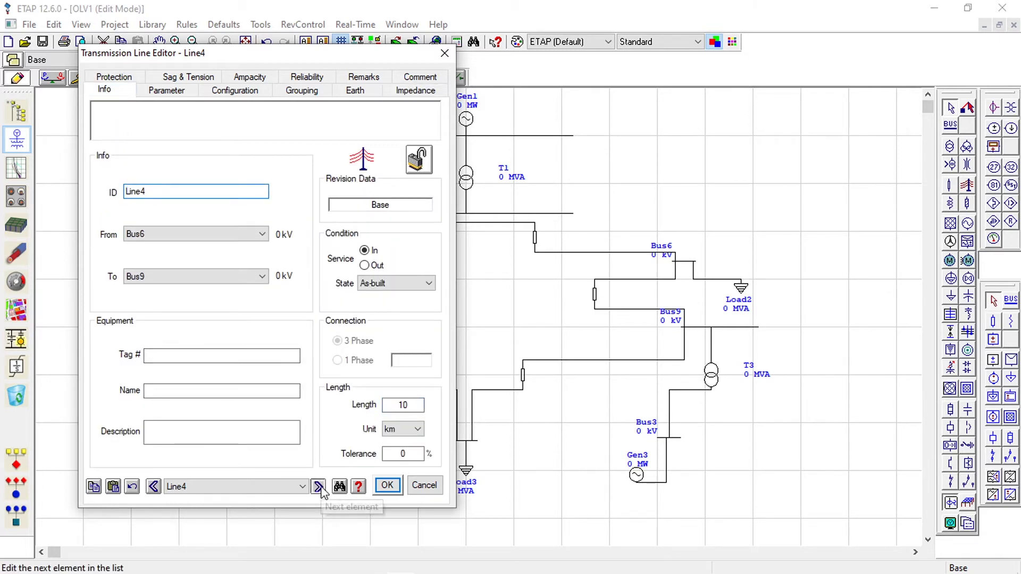
click(318, 487)
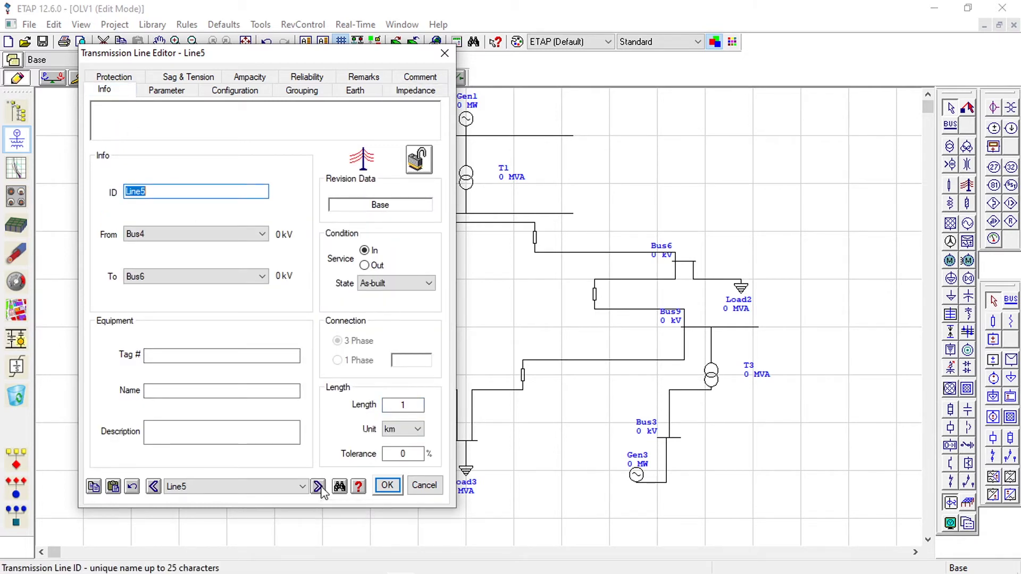
double_click(414, 405)
text(28)
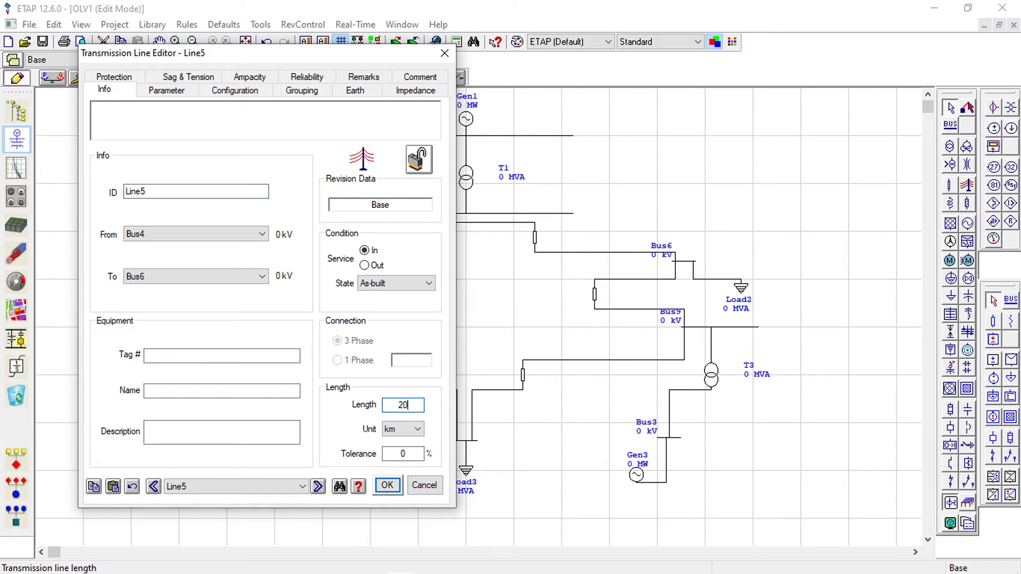
click(415, 89)
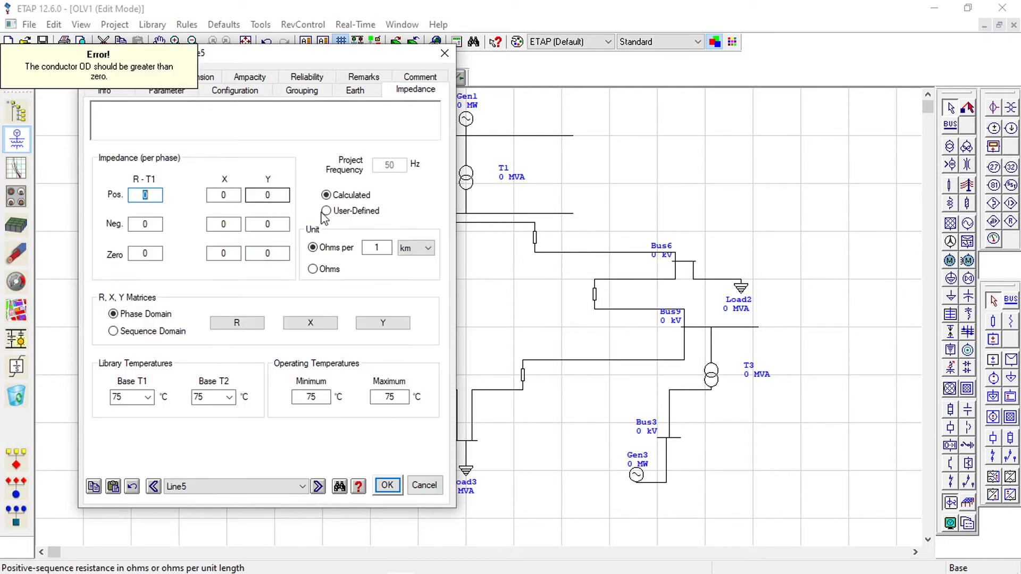
click(326, 211)
Set Line5's R-T1 resistance to 0,56151 for the positive, negative and zero sequences
double_click(148, 195)
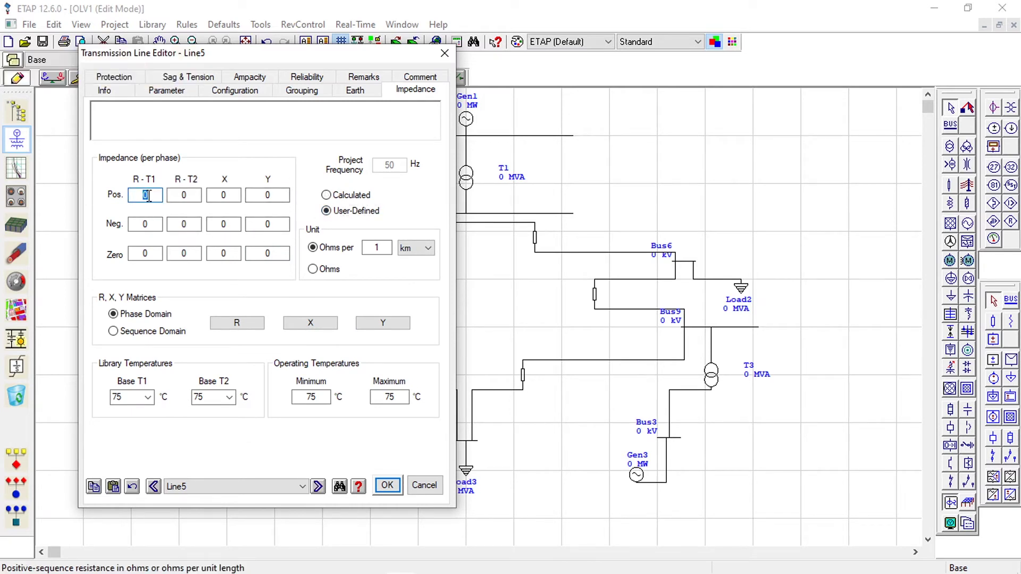
text(0,56151)
key(ctrl+a)
double_click(144, 224)
key(ctrl+v)
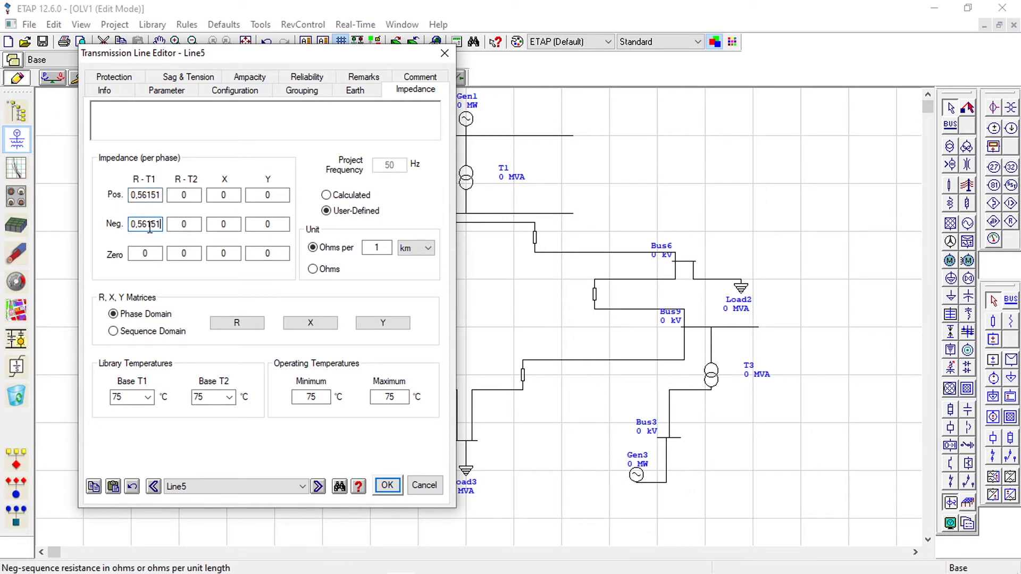
double_click(144, 255)
key(ctrl+v)
Set Line5's R-T2 resistance to 0,56151 for the positive, negative and zero sequences
double_click(196, 194)
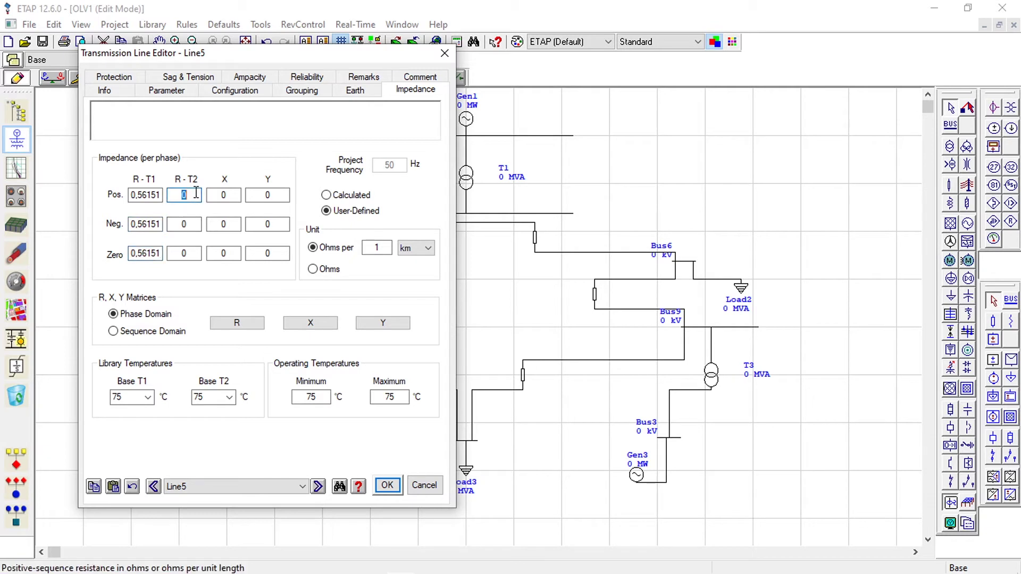
key(ctrl+v)
double_click(185, 223)
key(ctrl+v)
double_click(185, 252)
key(ctrl+v)
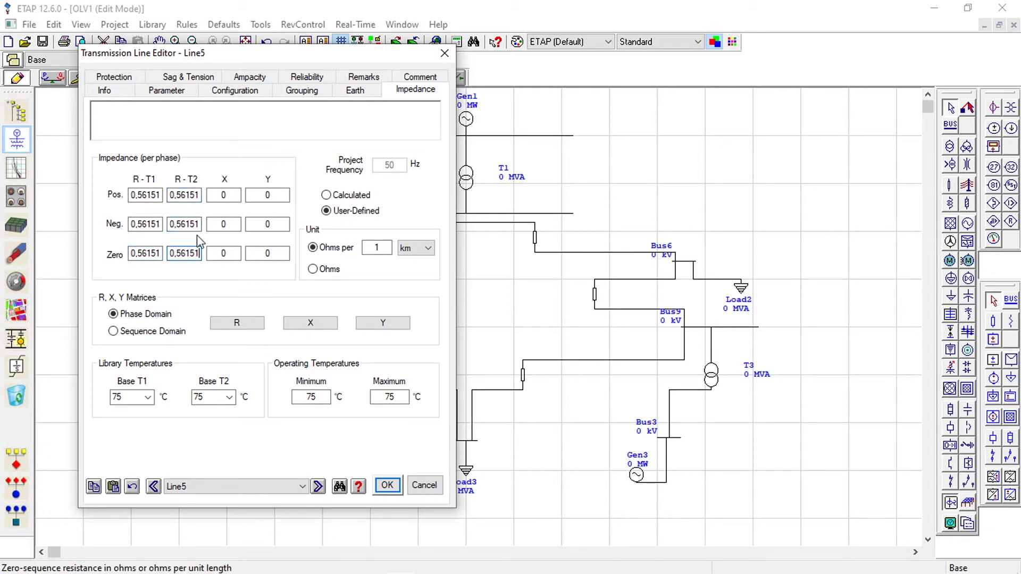
Set Line5's reactance X to 3,03118 for the positive, negative and zero sequences
double_click(227, 195)
double_click(229, 195)
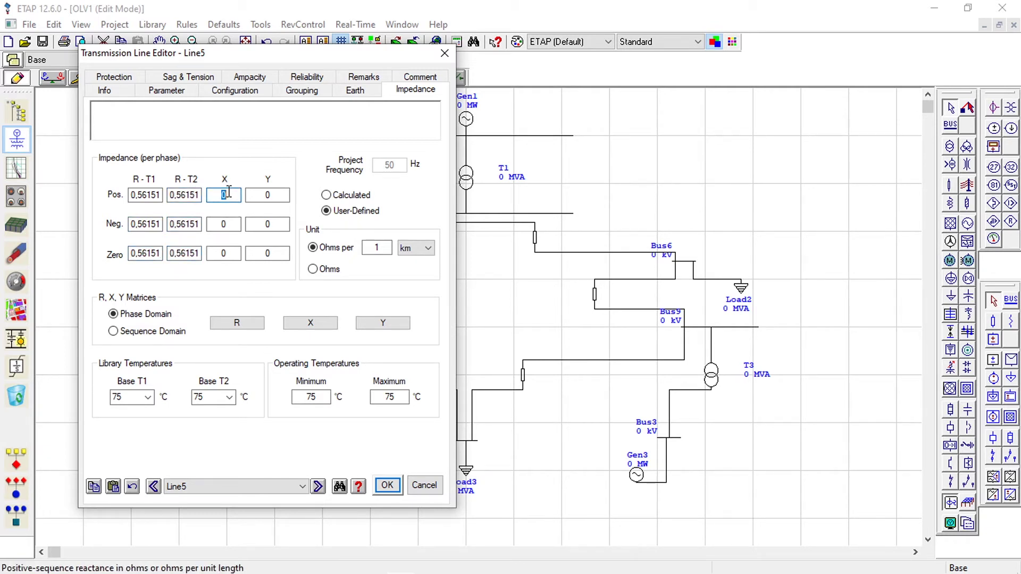
text(3,03118)
key(shift+Home)
key(ctrl+c)
click(222, 224)
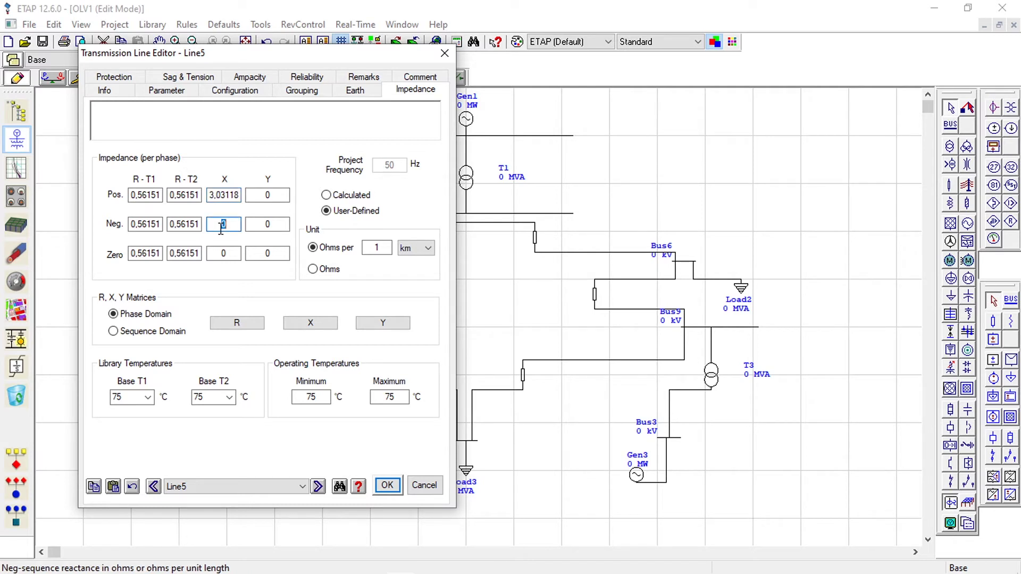
key(ctrl+v)
click(234, 251)
key(ctrl+v)
Set Line5's susceptance Y to 18,536401 for the positive, negative and zero sequences
click(276, 192)
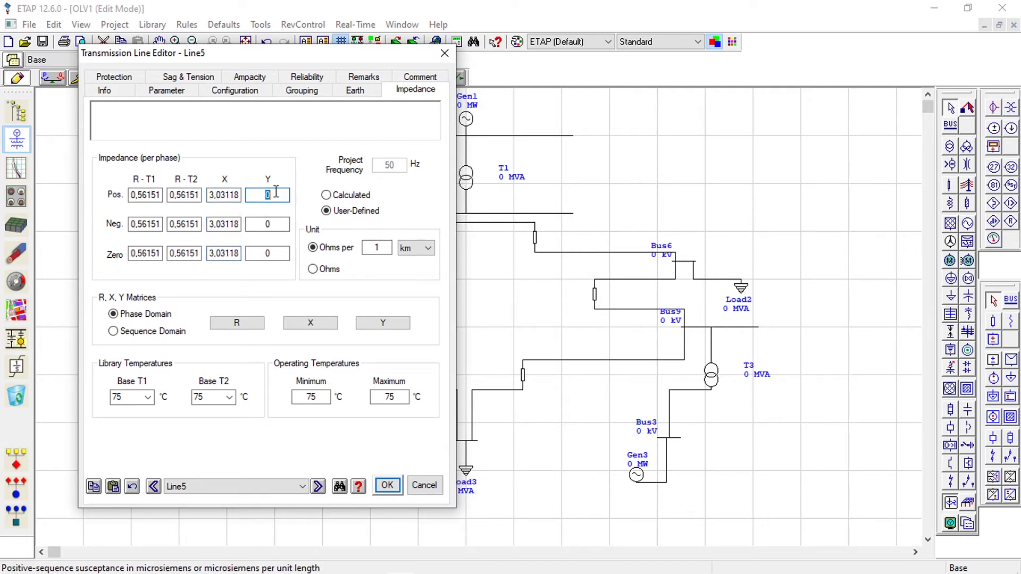
text(18,536401)
double_click(276, 190)
click(285, 224)
key(ctrl+v)
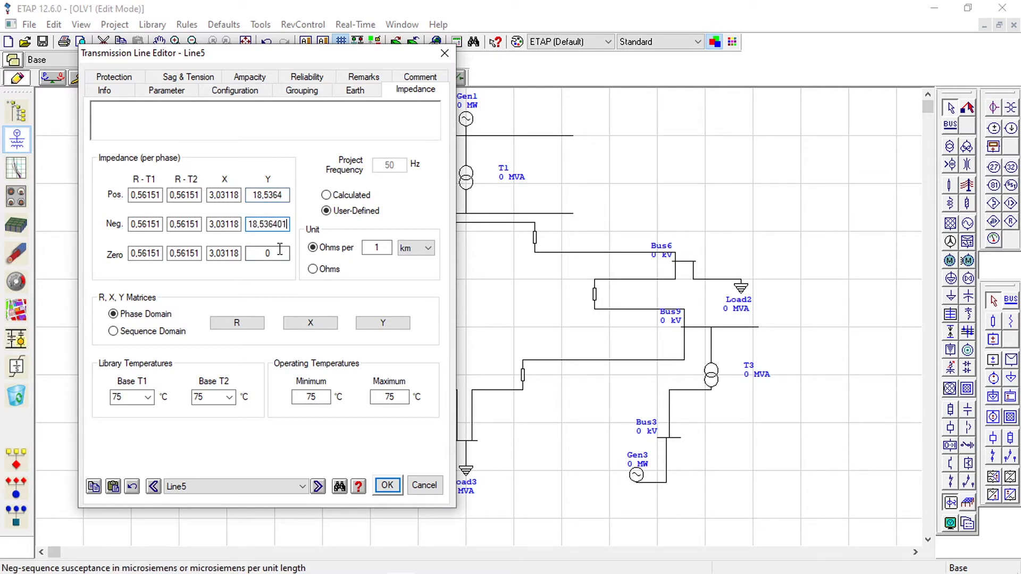
click(273, 254)
key(ctrl+v)
Move on to Line6, set its length to 10 km and switch its impedance to user-defined values
click(117, 95)
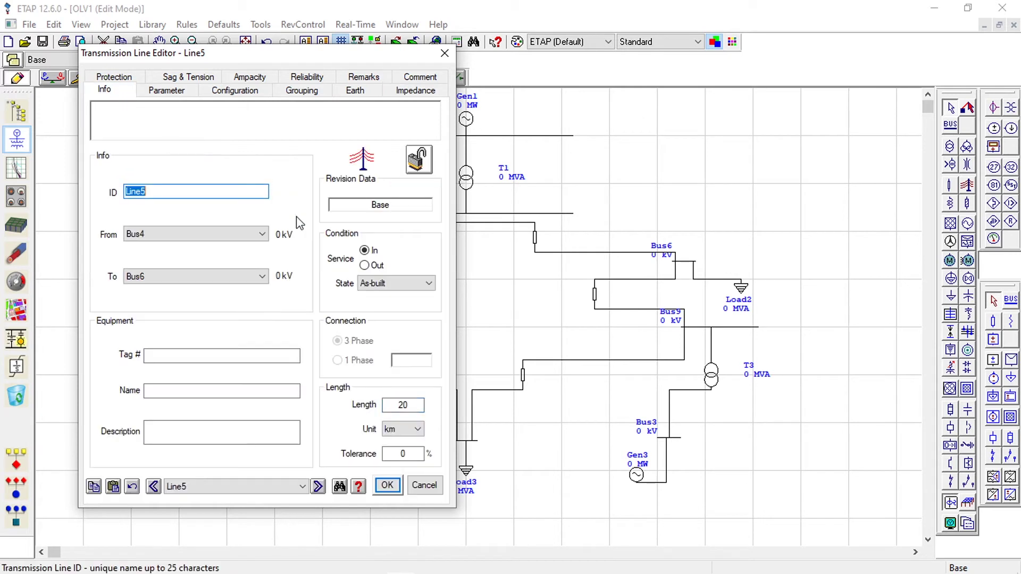
click(318, 486)
click(420, 406)
text(0)
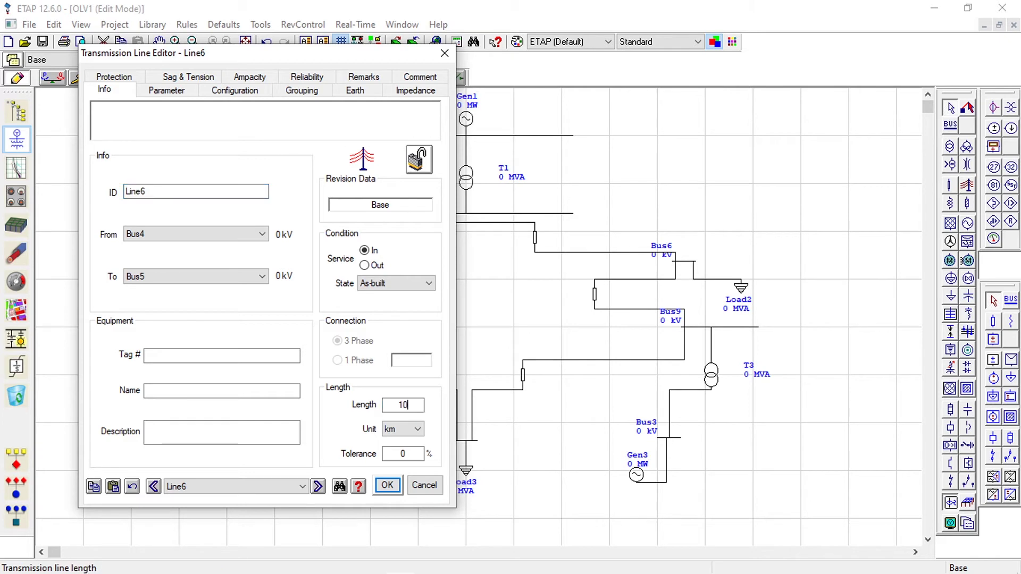
click(400, 90)
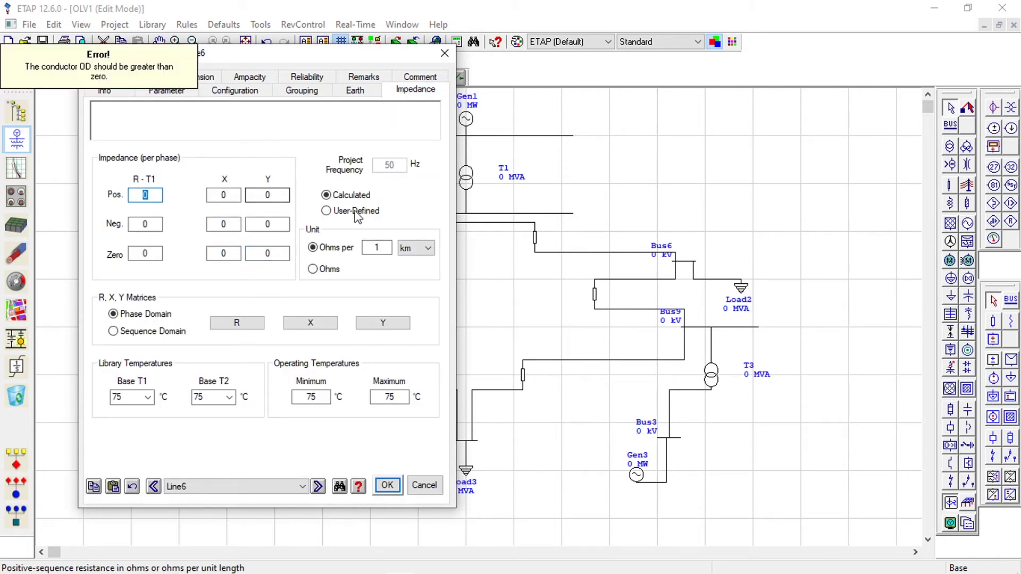
click(327, 210)
Set Line6's R-T1 resistance to 0,33035 for the positive, negative and zero sequences
click(158, 194)
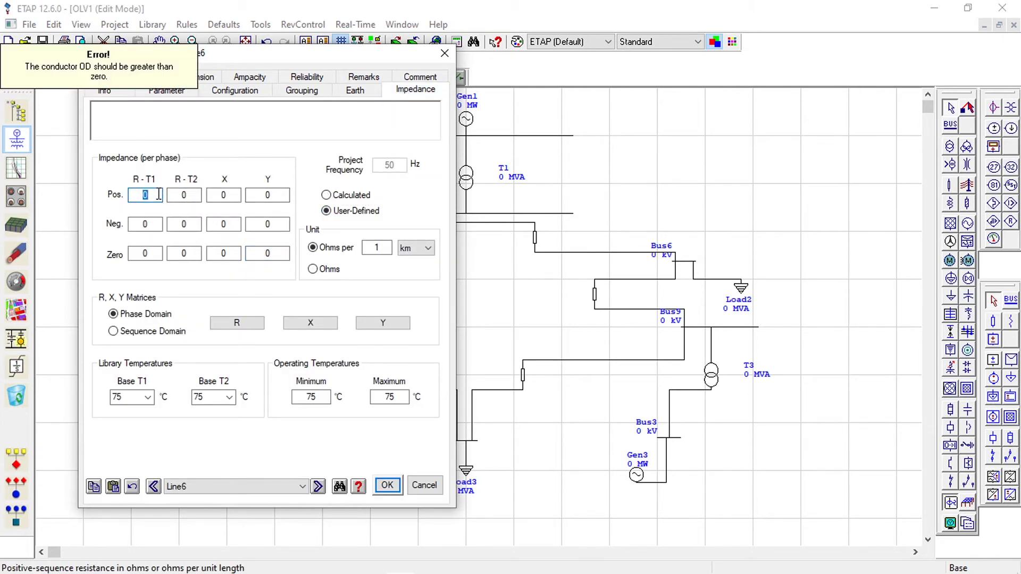
text(0)
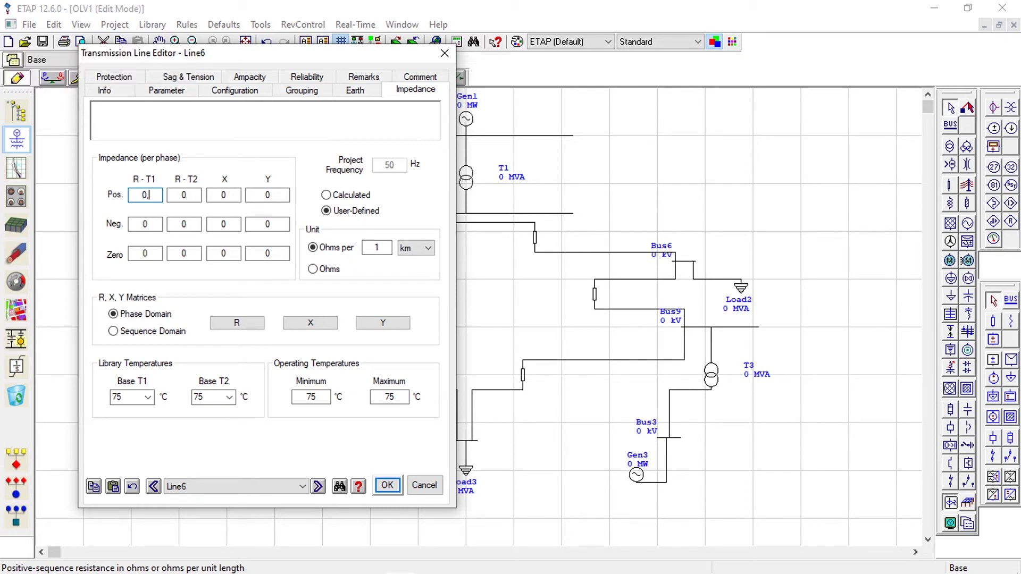
text(,33035)
click(153, 225)
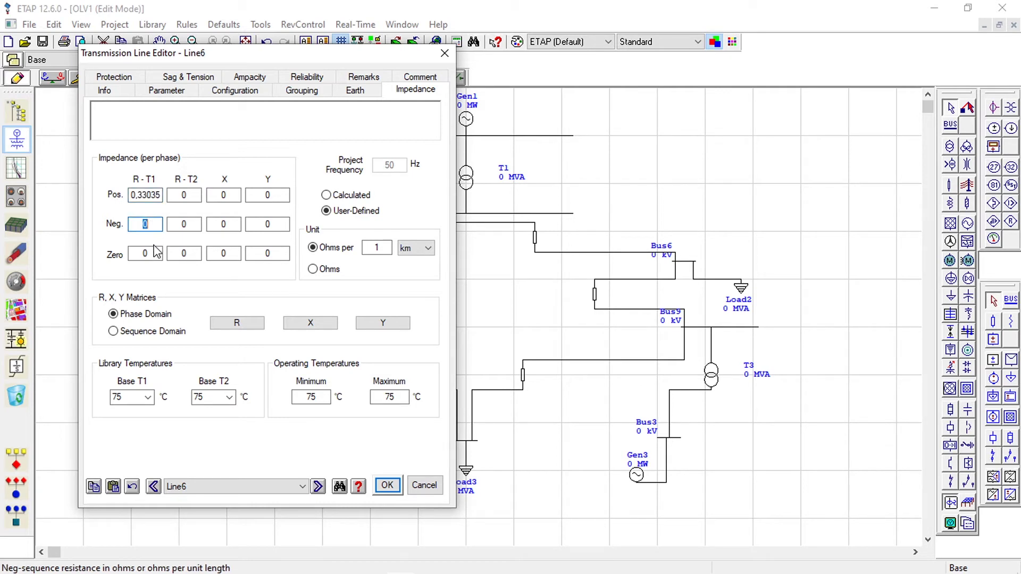
click(151, 194)
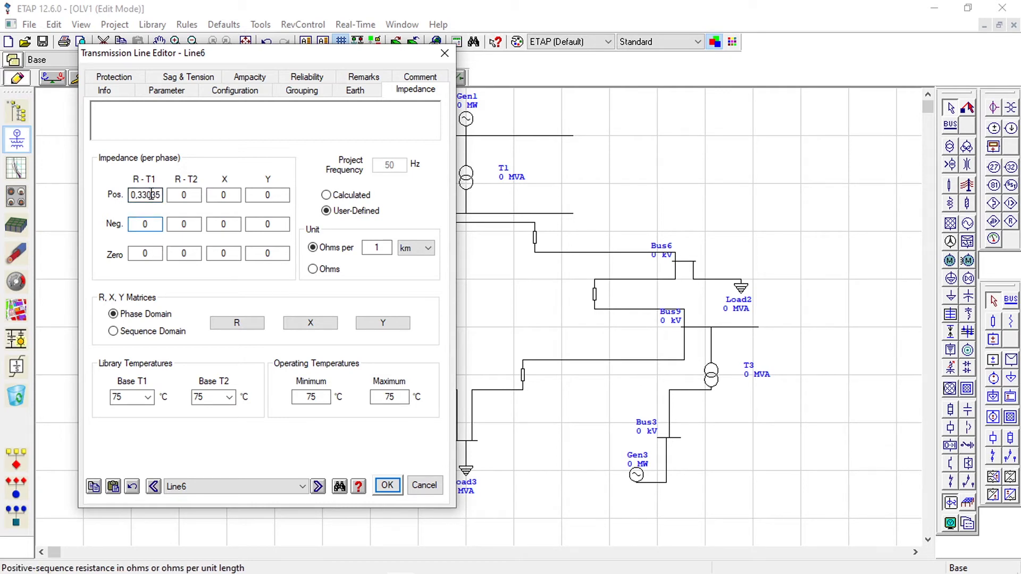
click(154, 224)
key(ctrl+v)
click(149, 254)
key(ctrl+v)
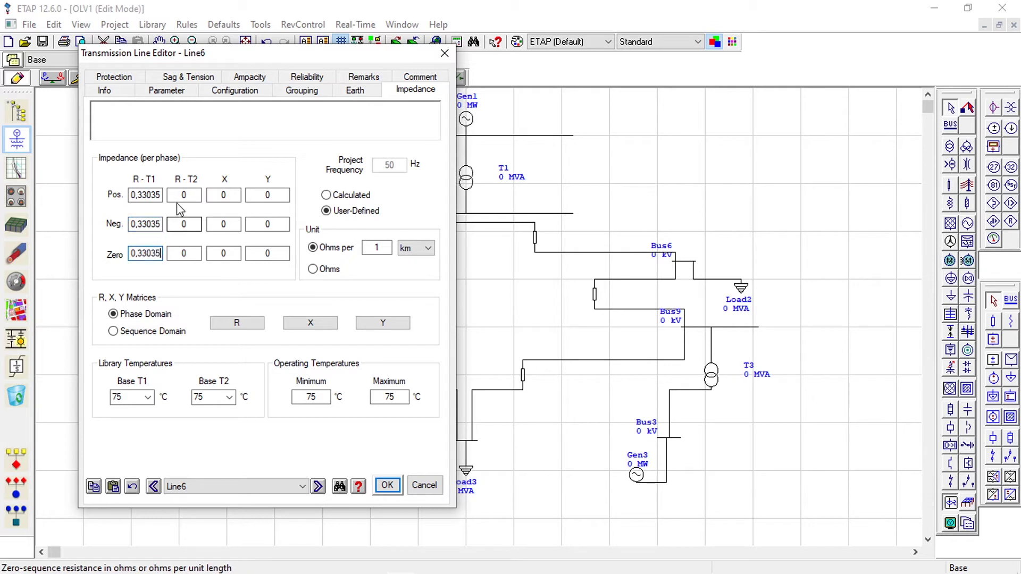
Set Line6's R-T2 resistance to 0,33035 for the positive, negative and zero sequences
click(184, 196)
key(ctrl+v)
click(184, 224)
key(ctrl+v)
click(184, 253)
key(ctrl+v)
Set Line6's reactance X to 2,80088 for the positive, negative and zero sequences
click(227, 197)
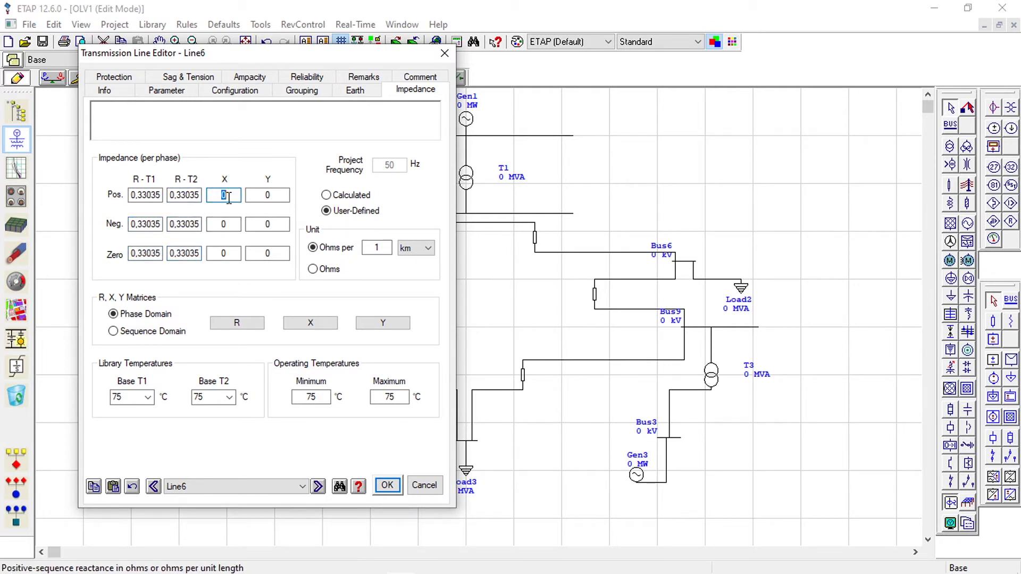
text(2,80088)
key(shift+Home)
key(ctrl+c)
click(226, 224)
key(ctrl+v)
click(227, 254)
key(ctrl+v)
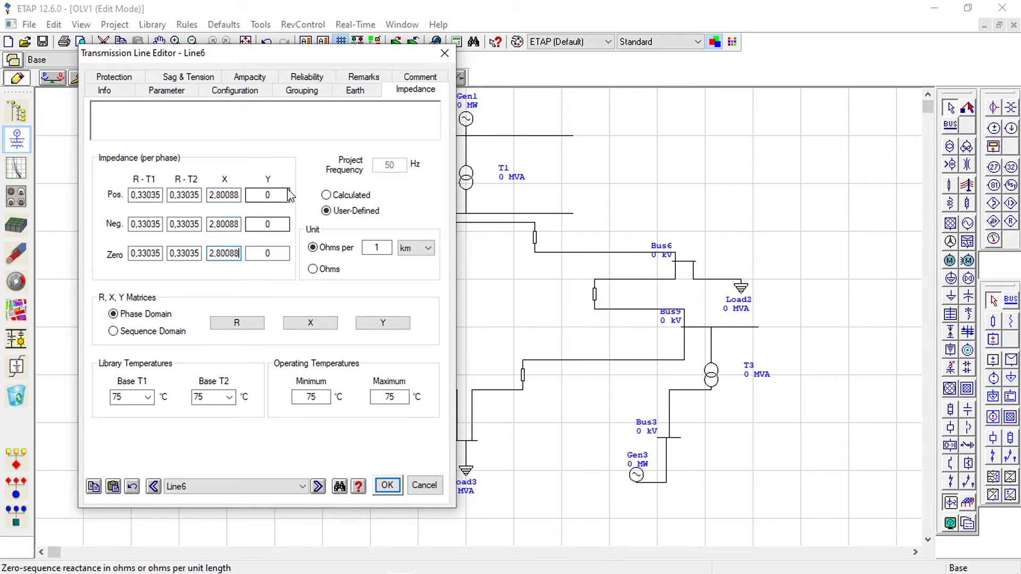
Set Line6's susceptance Y to 20,646408 for the positive, negative and zero sequences
click(281, 197)
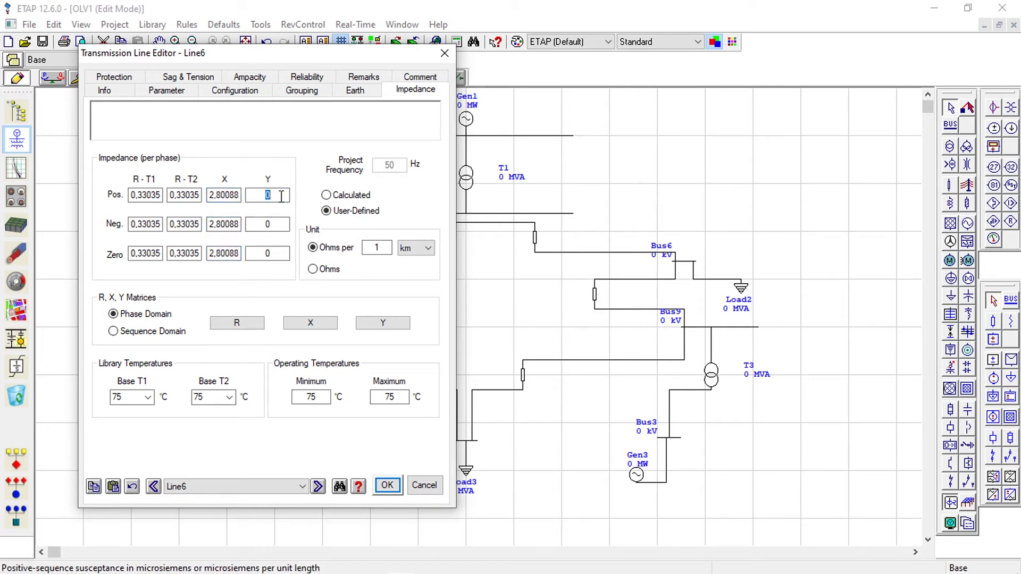
text(20,646408)
key(ctrl+a)
key(ctrl+c)
double_click(267, 224)
key(ctrl+v)
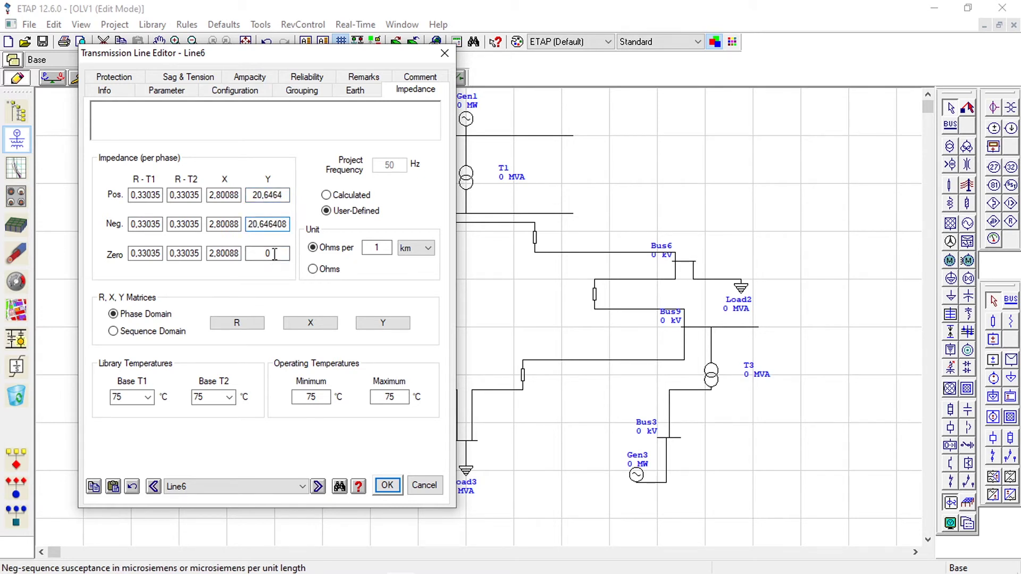
double_click(276, 255)
key(ctrl+v)
Review the impedance data of Line1 through Line6 and close the line editor, accepting the entries
click(317, 487)
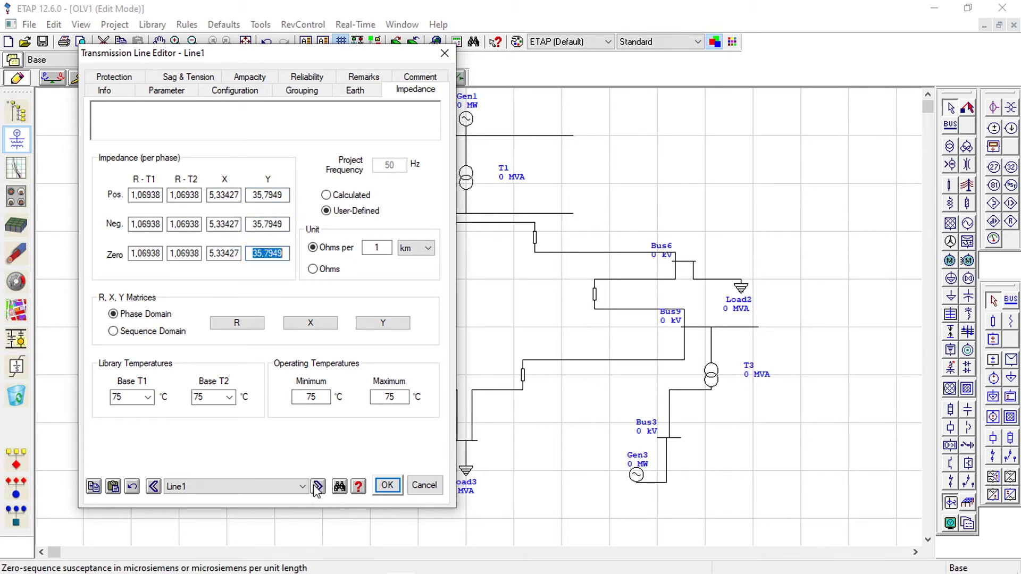
click(316, 487)
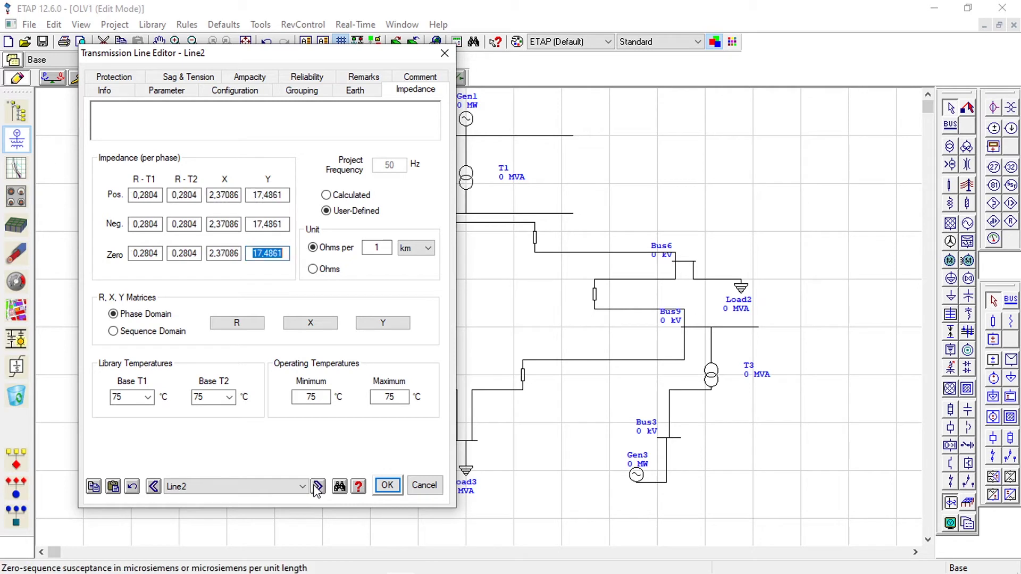
click(317, 487)
click(317, 487)
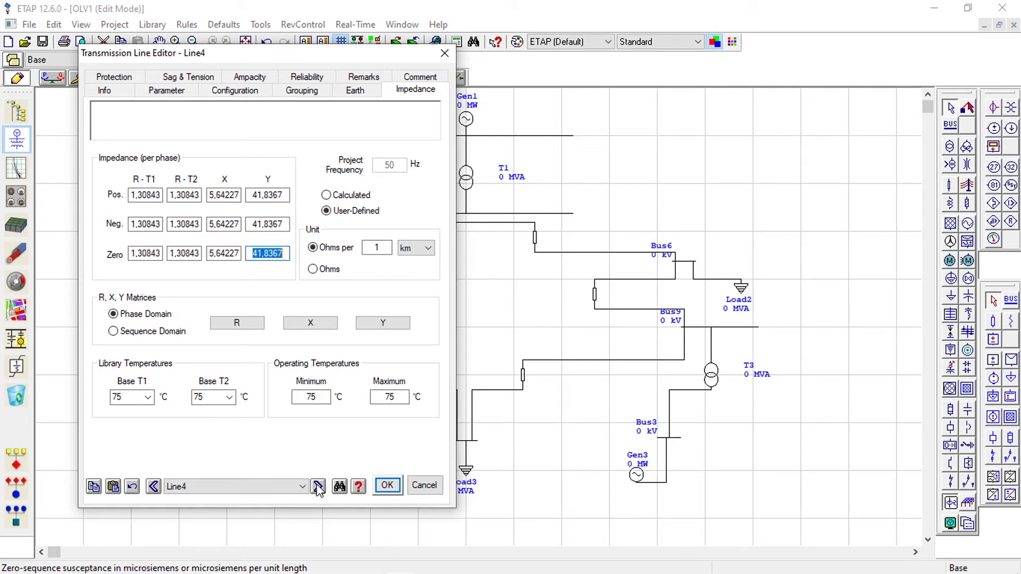
click(317, 488)
click(317, 487)
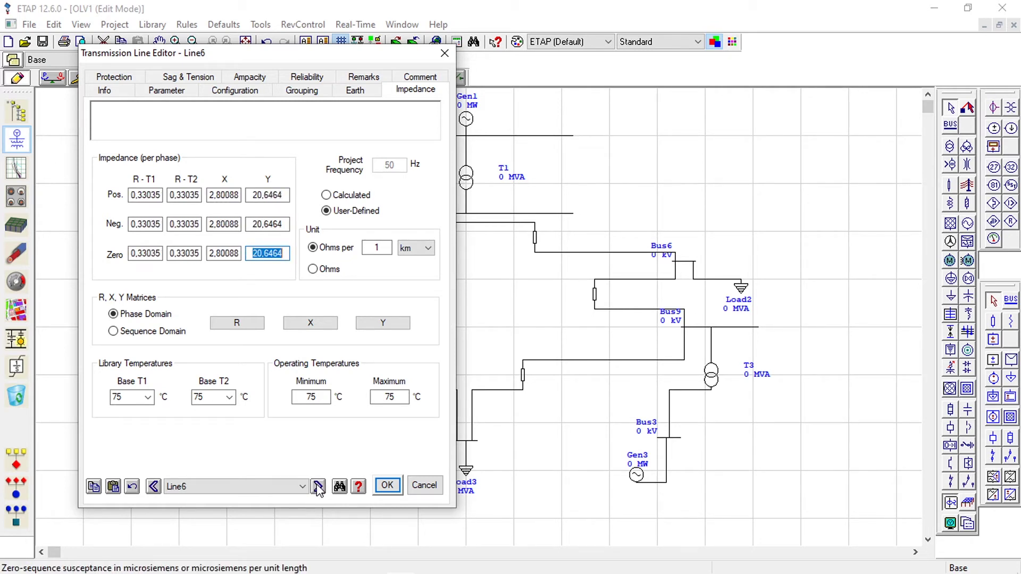
click(318, 487)
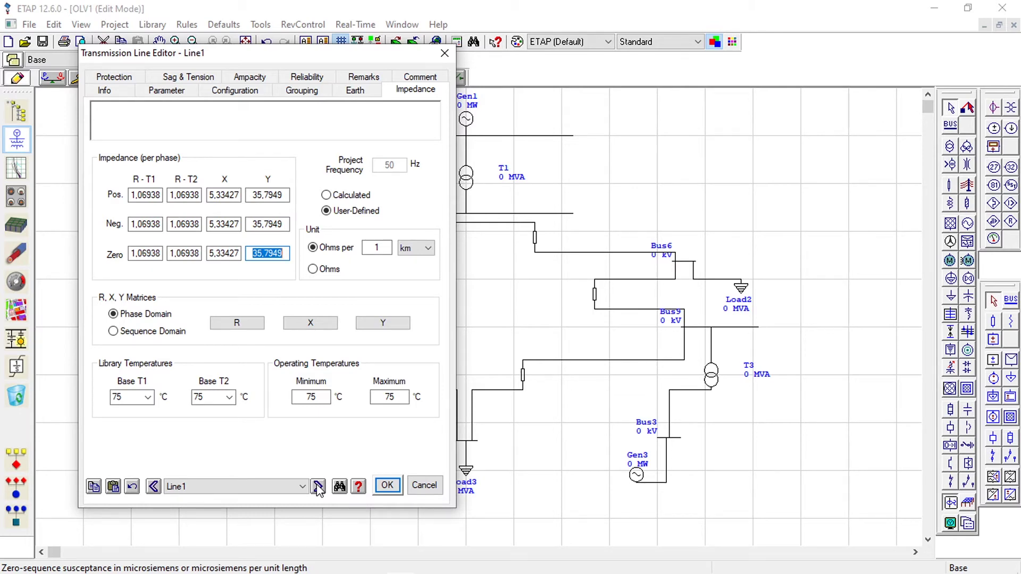
click(387, 485)
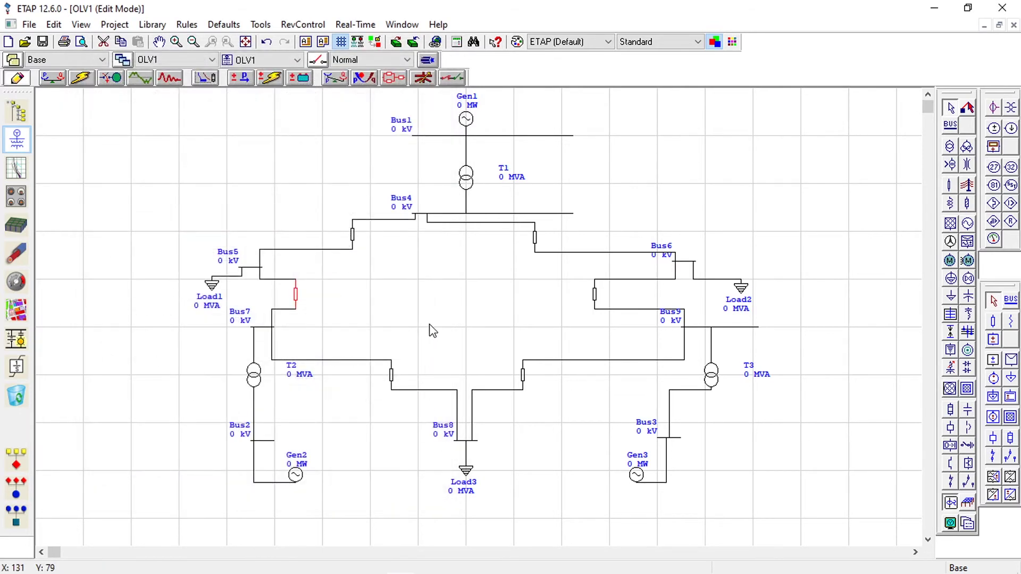
click(434, 311)
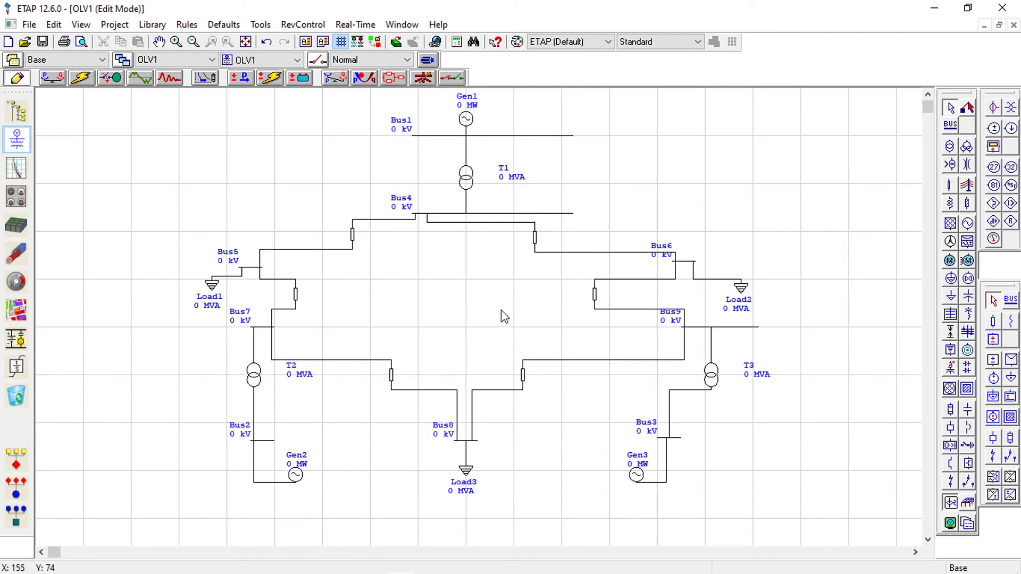
Open the properties of generator Gen1 and set its operation mode to Swing
scroll(512, 319, down, 1)
scroll(484, 339, up, 1)
double_click(466, 119)
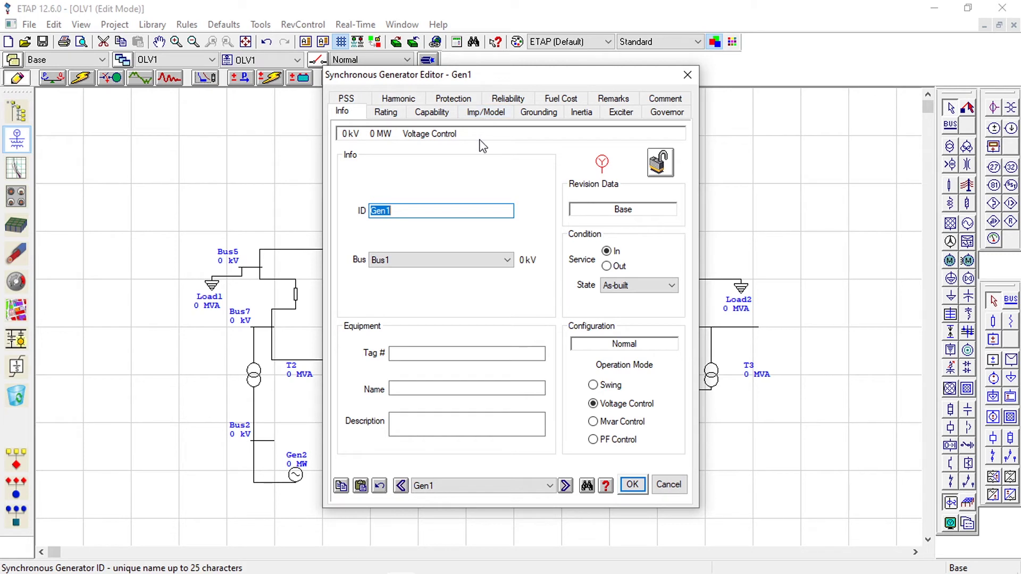
click(399, 113)
click(593, 385)
Rate Gen1 at 100 MVA and 16,5 kV and accept the generator data
click(386, 112)
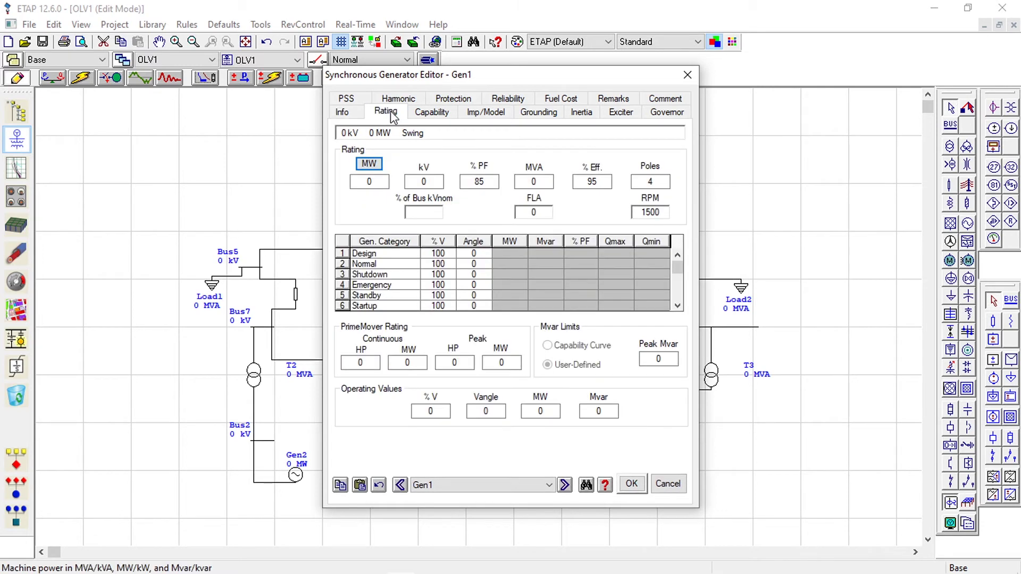
click(381, 182)
click(369, 164)
click(369, 164)
click(547, 182)
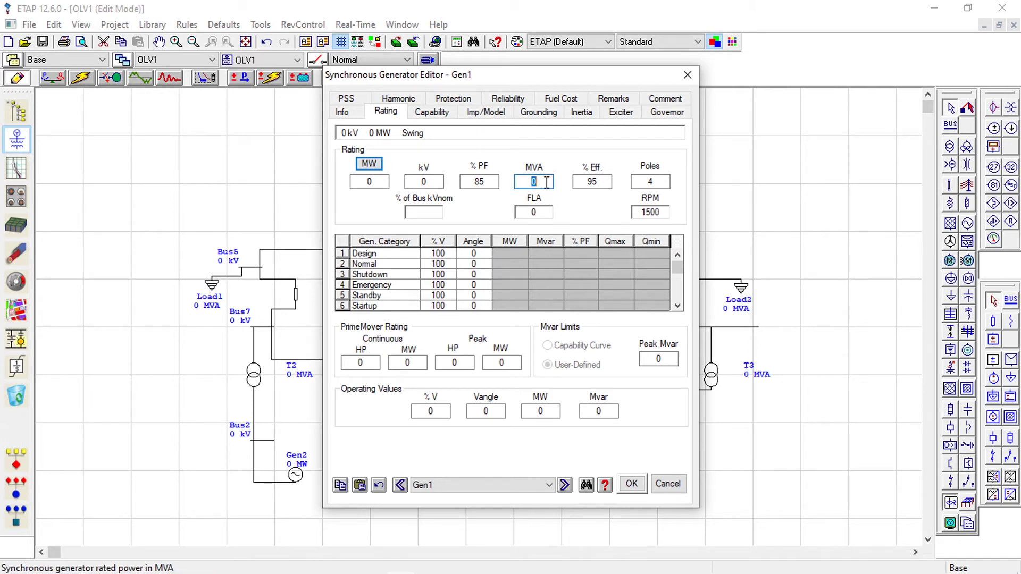
text(100)
key(Tab)
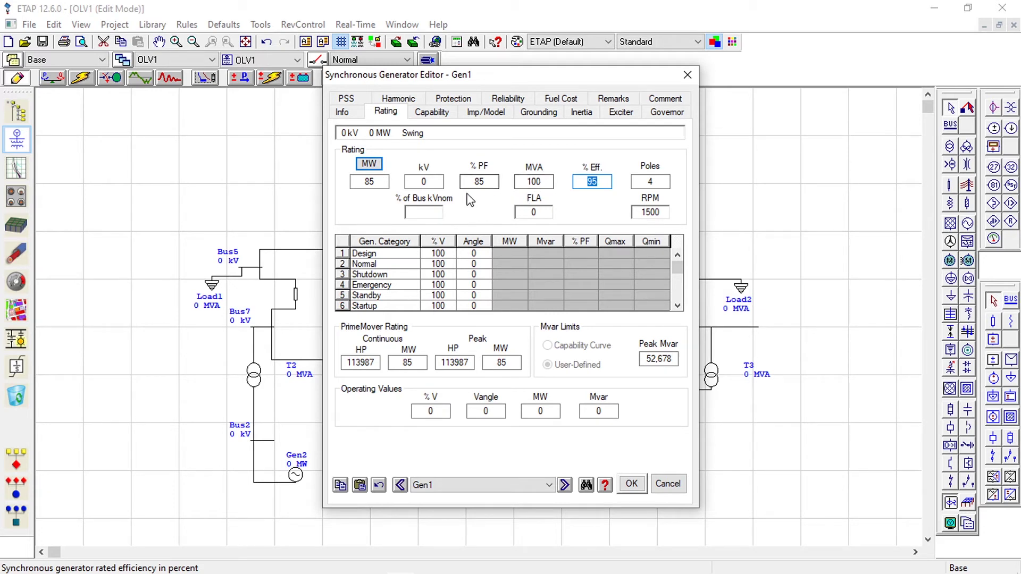
click(443, 181)
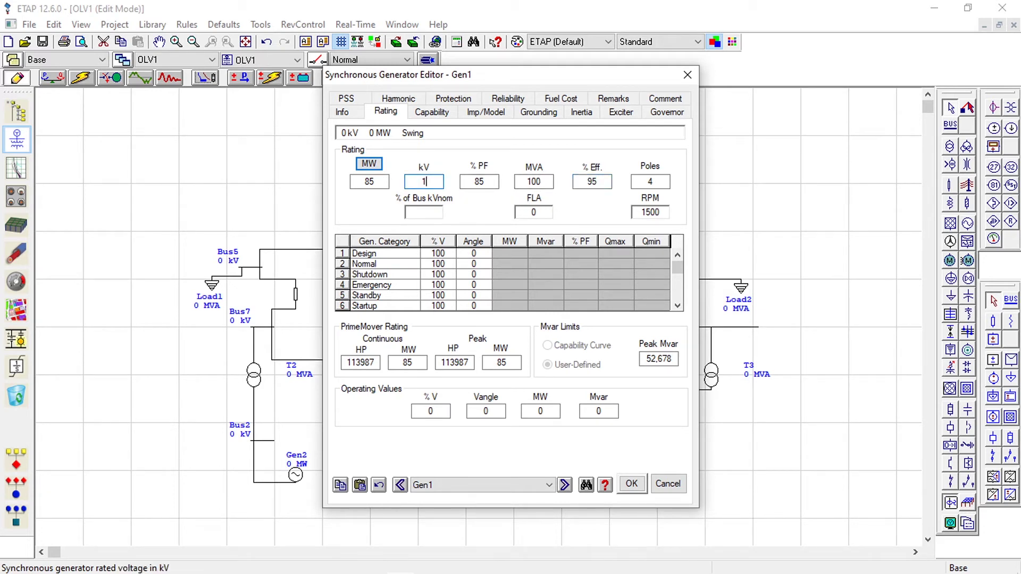
text(16,5)
key(Tab)
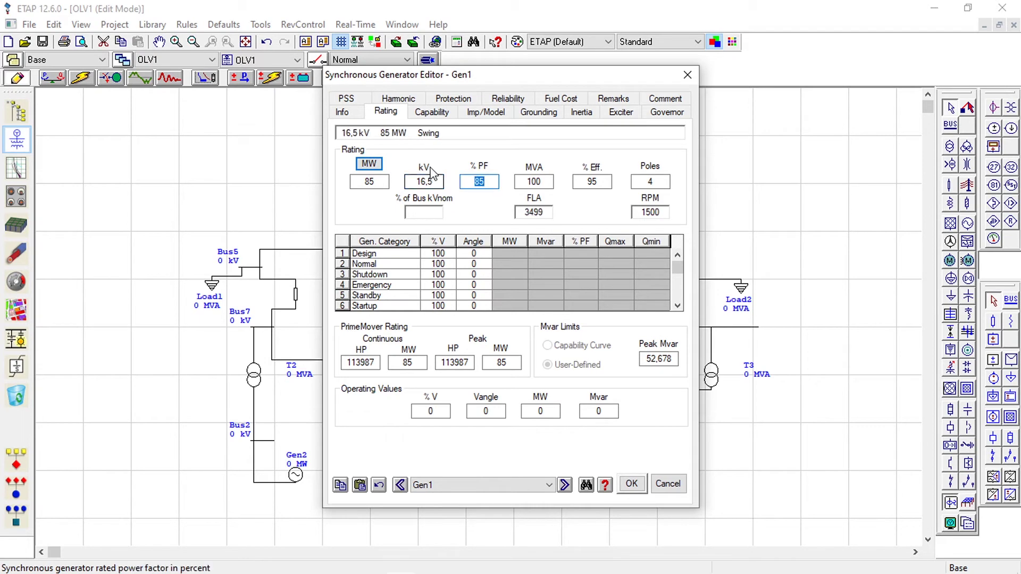
click(632, 486)
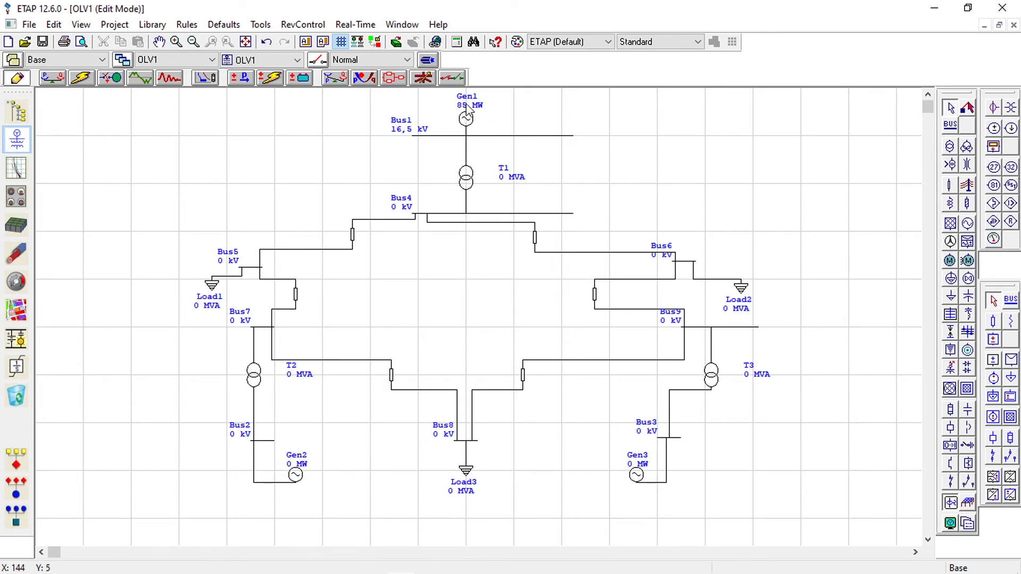
Reopen Gen1's rating data and set its rated real power to 100 MW
click(468, 119)
double_click(467, 119)
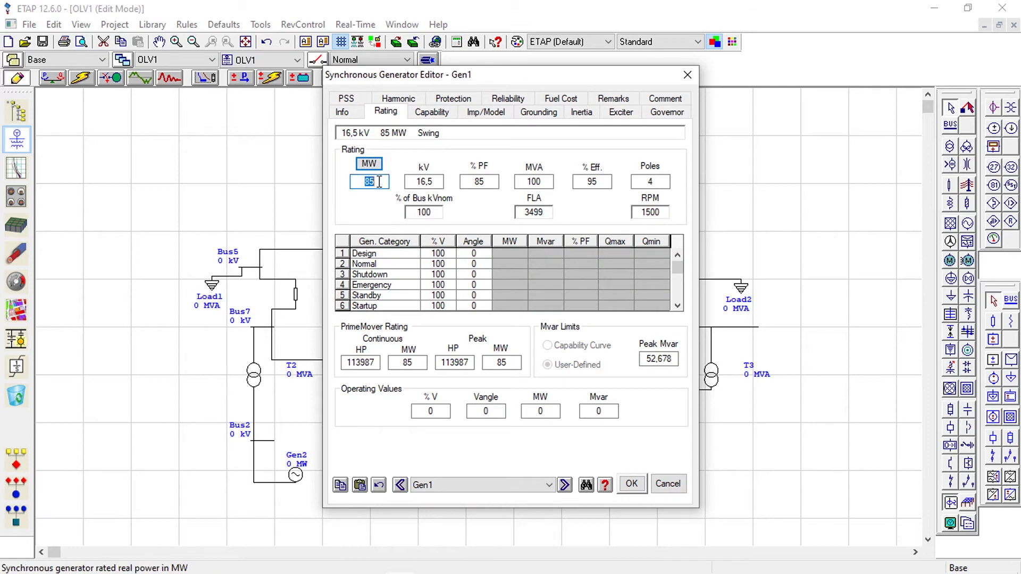
text(100)
key(Tab)
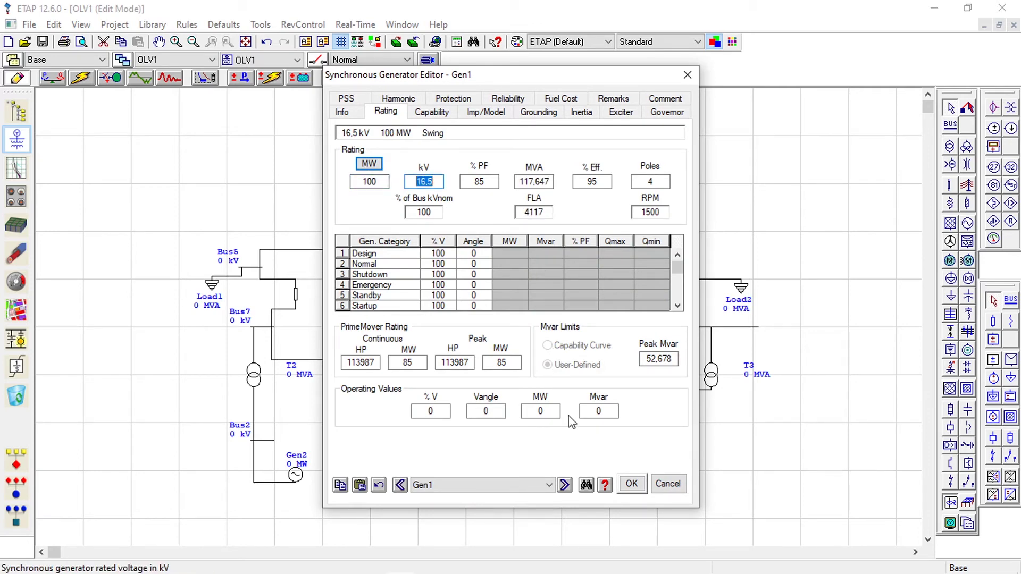
click(627, 486)
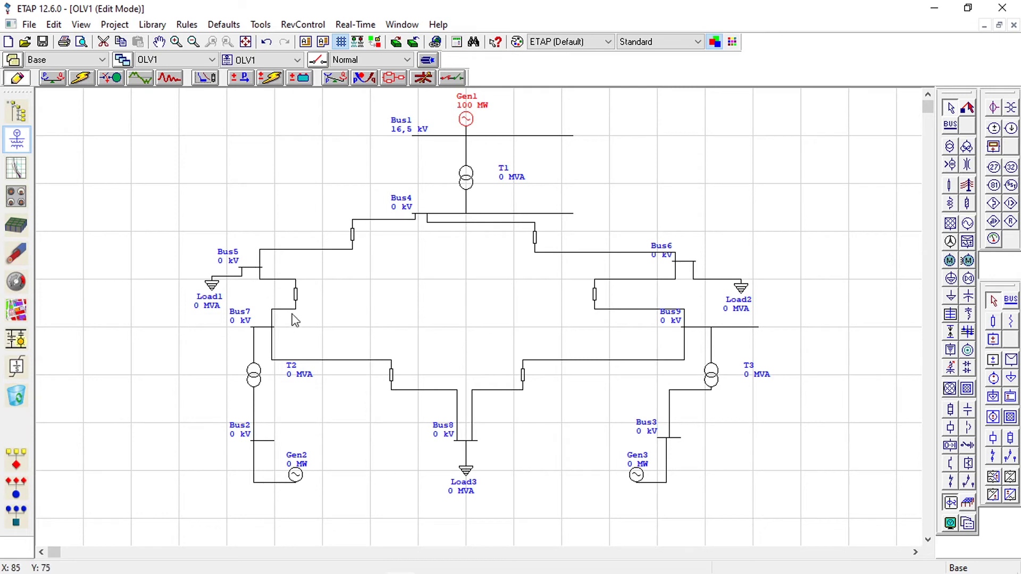
Rate generator Gen2 at 163 MW and 18 kV, leaving it in Voltage Control mode
double_click(297, 475)
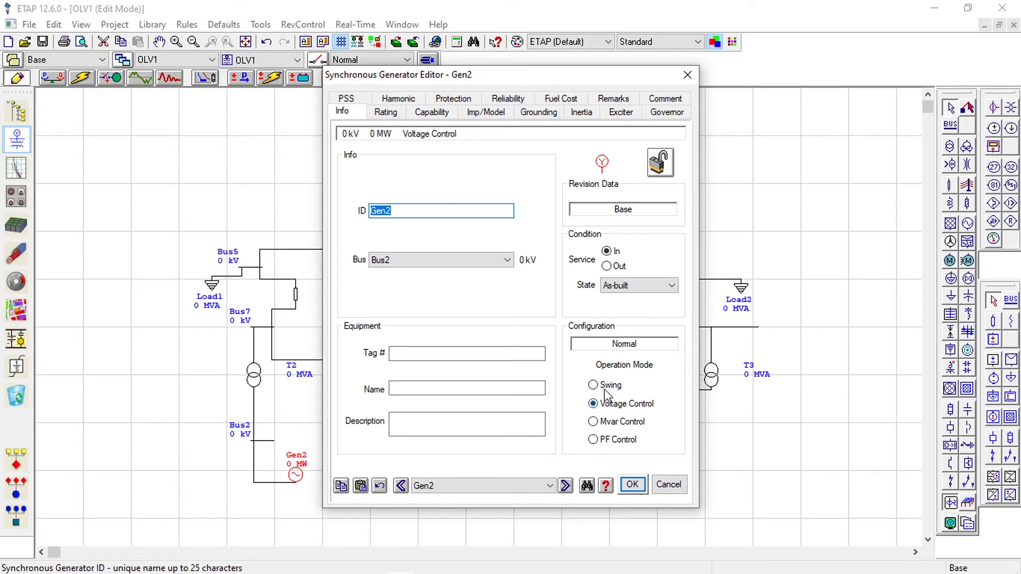
click(394, 112)
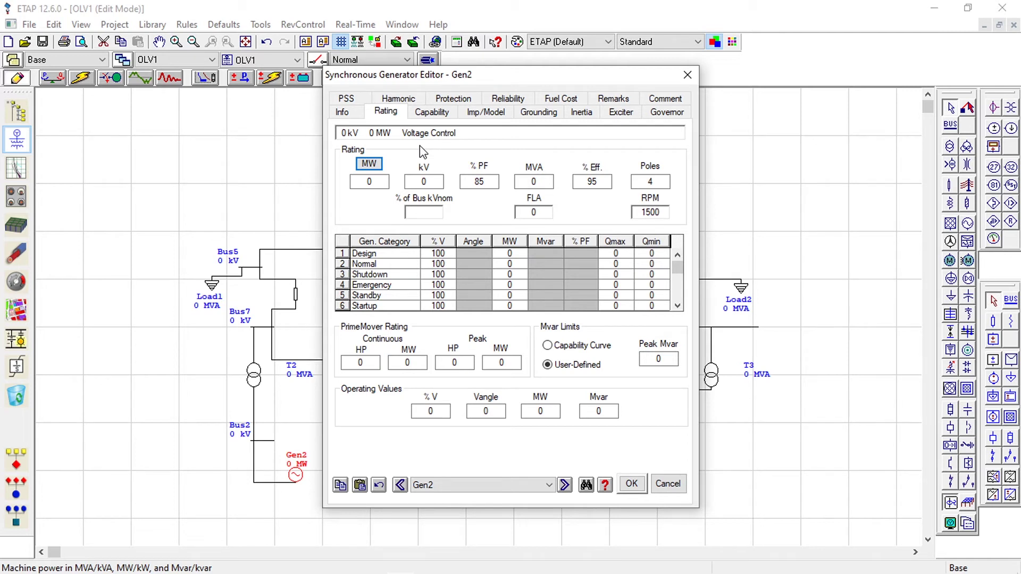
click(384, 182)
text(163)
key(Tab)
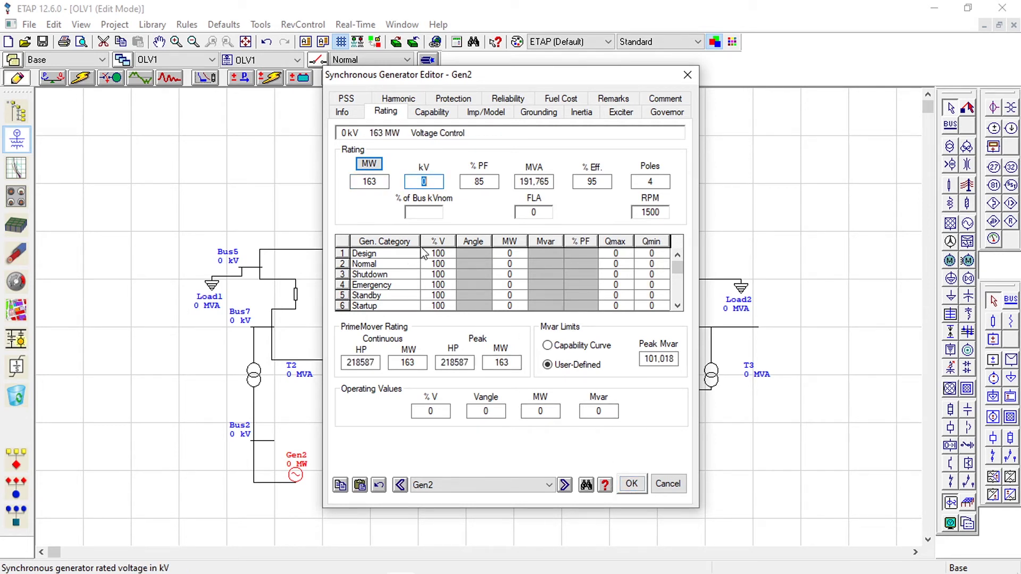
text(18)
click(632, 484)
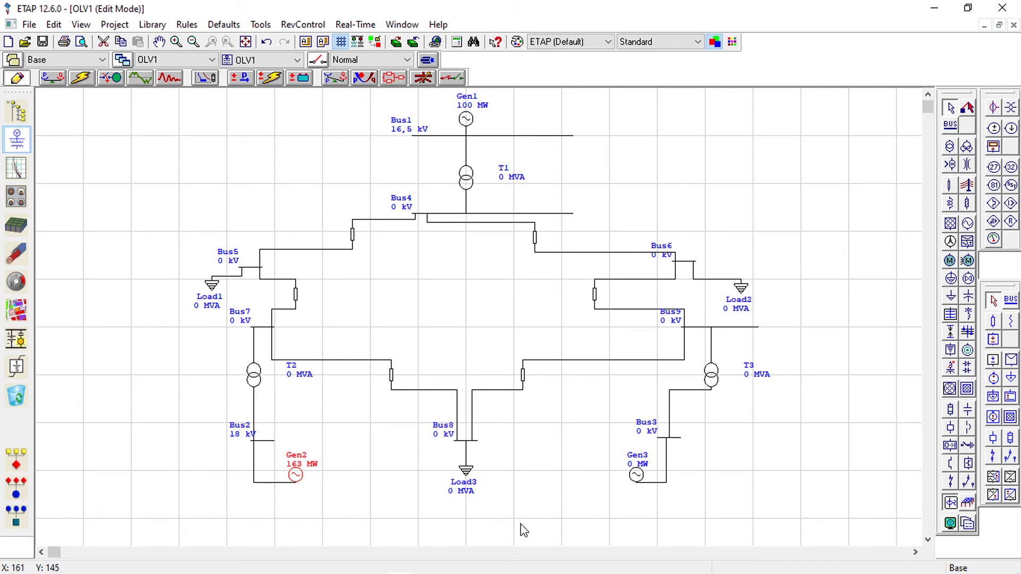
Rate generator Gen3 at 85 MW and 13,8 kV and accept its data
click(635, 477)
double_click(634, 477)
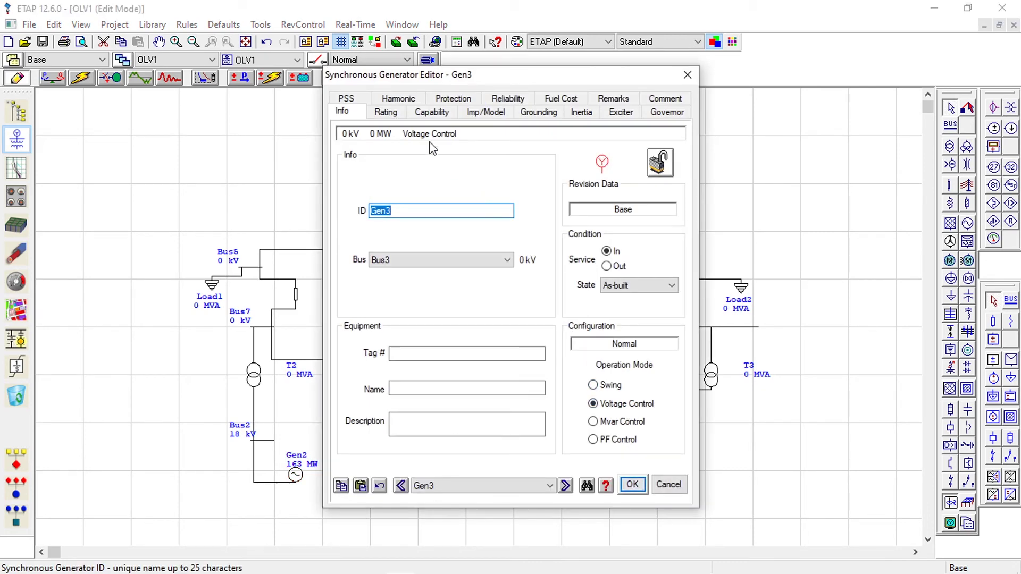
click(386, 113)
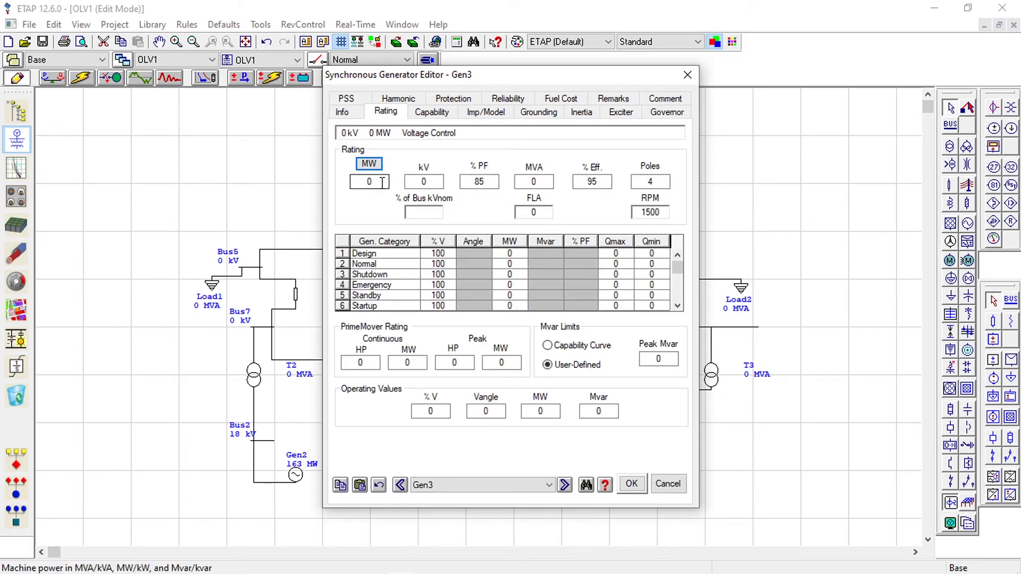
text(85)
key(Tab)
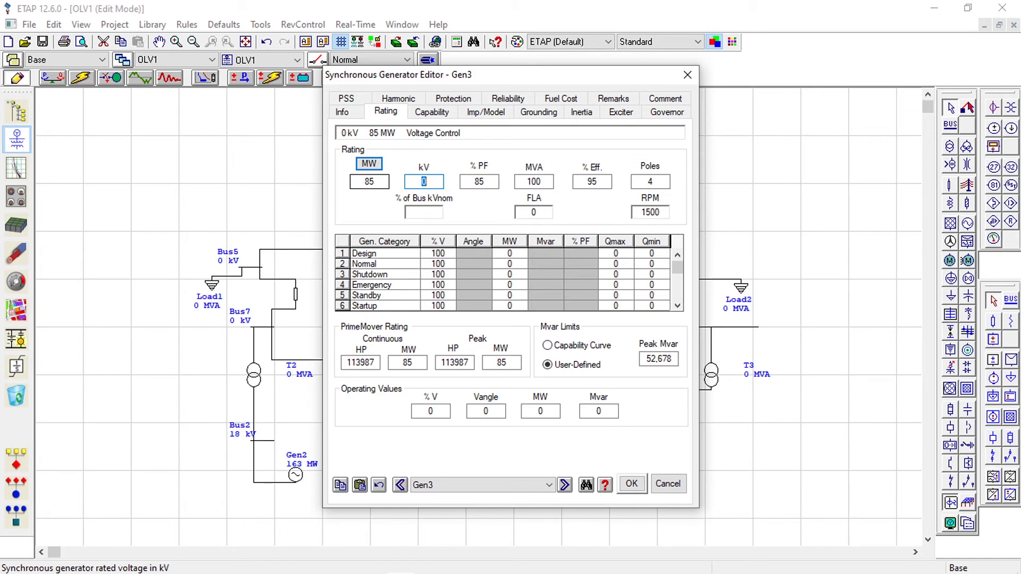
text(13,8)
key(Tab)
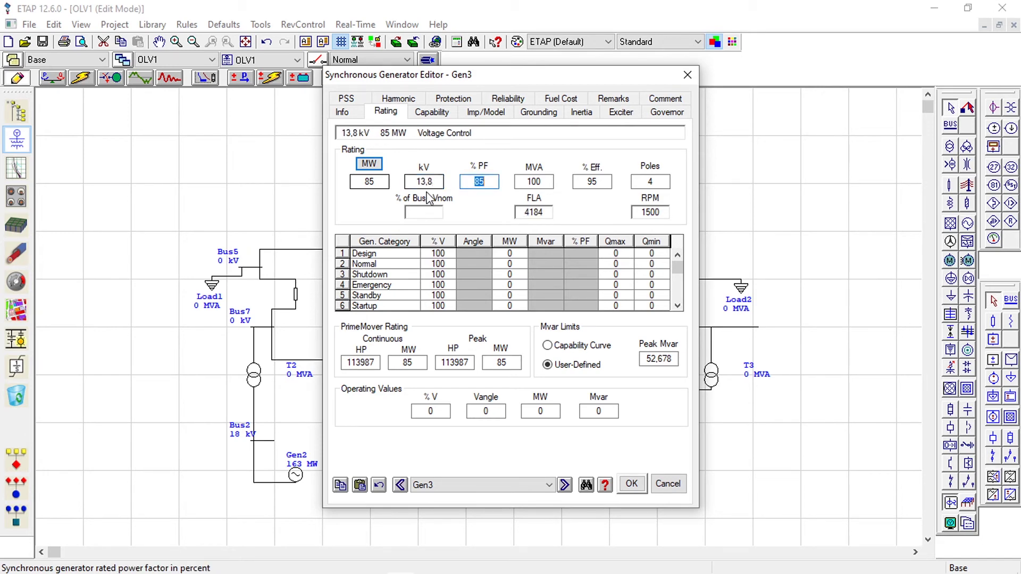
click(630, 484)
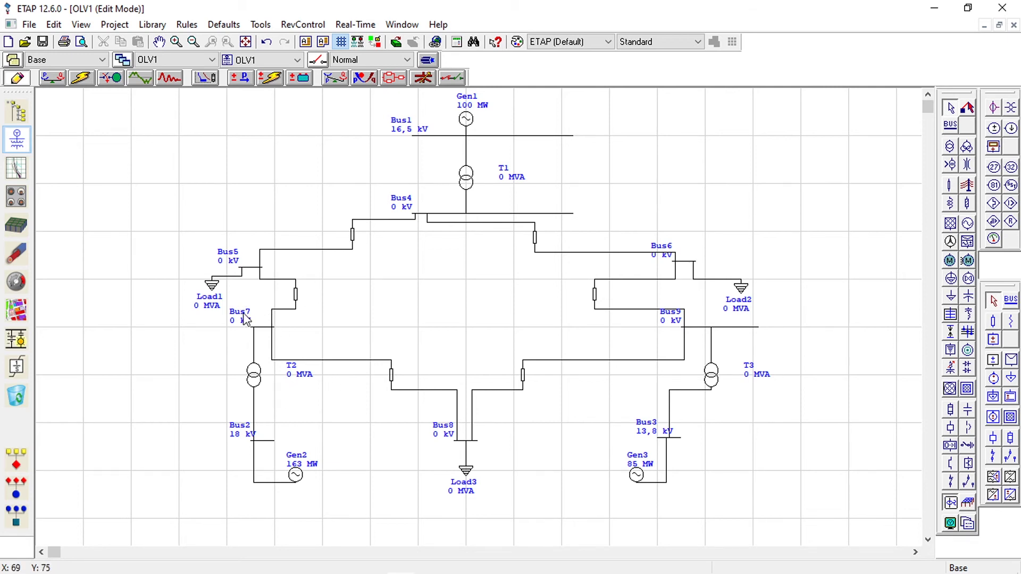
Rate static load Load1 at 125 MW and 50 Mvar, substituting the Power Calculator values into its ratings
double_click(213, 293)
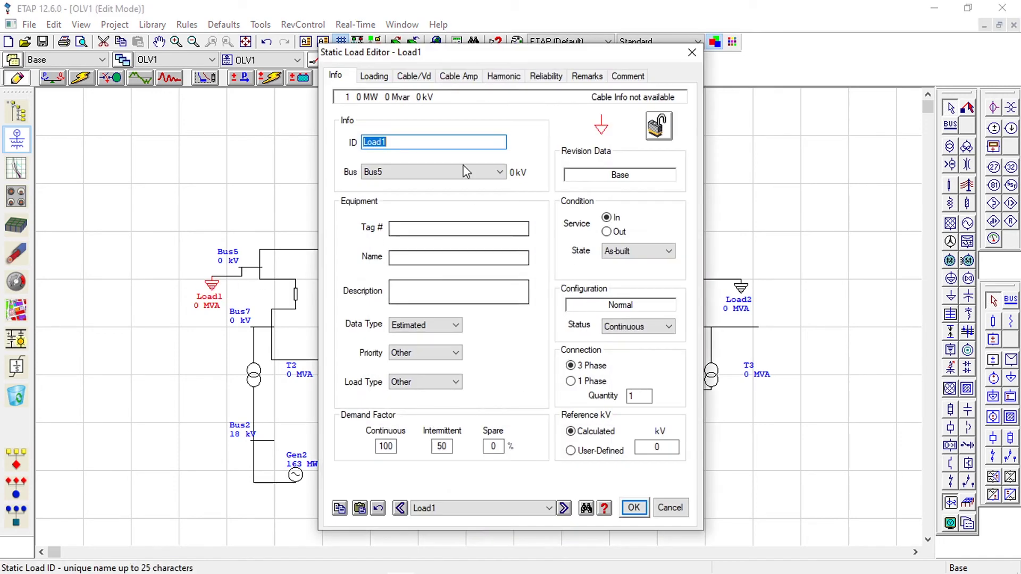
click(384, 78)
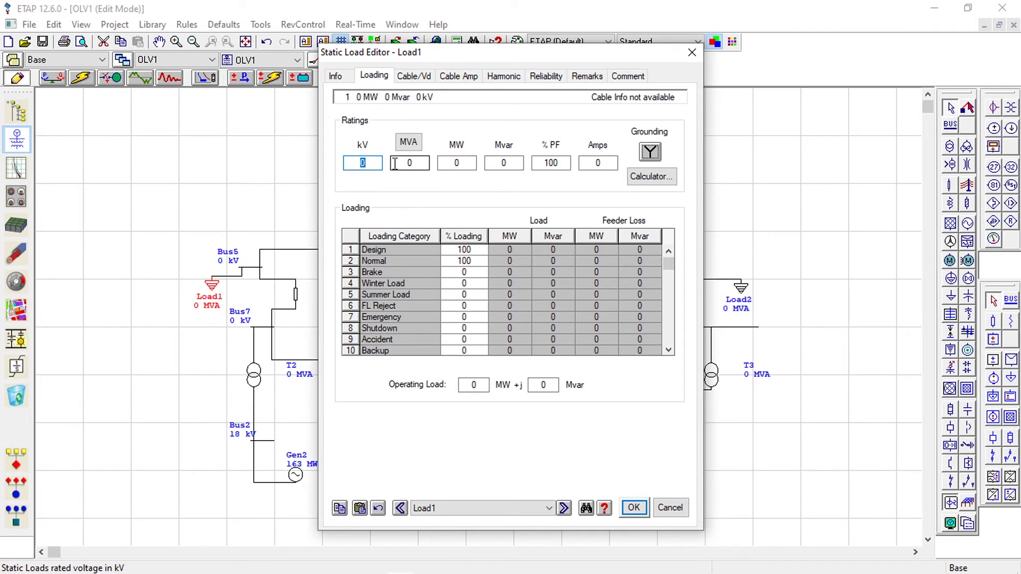
click(408, 143)
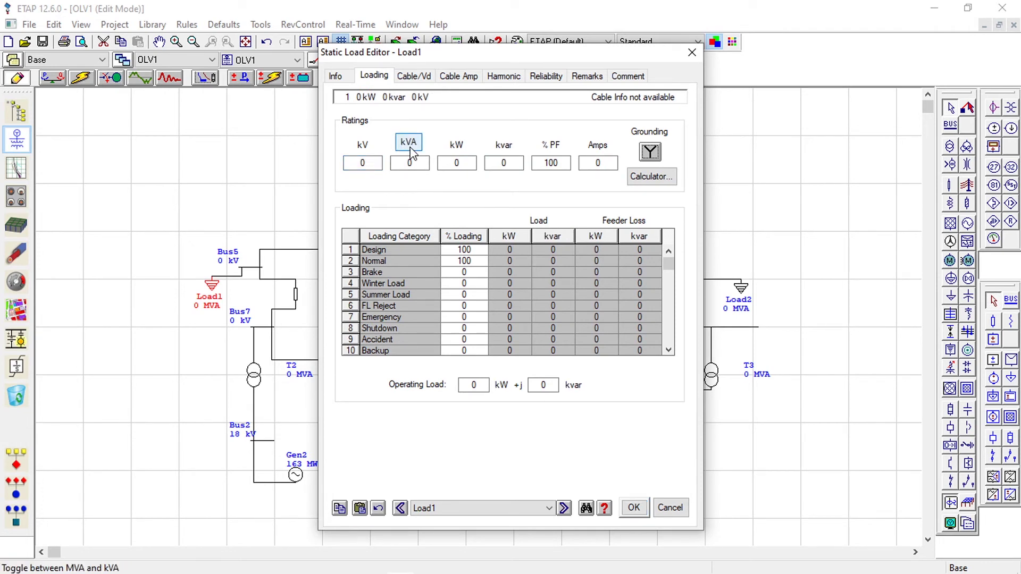
click(410, 144)
click(467, 165)
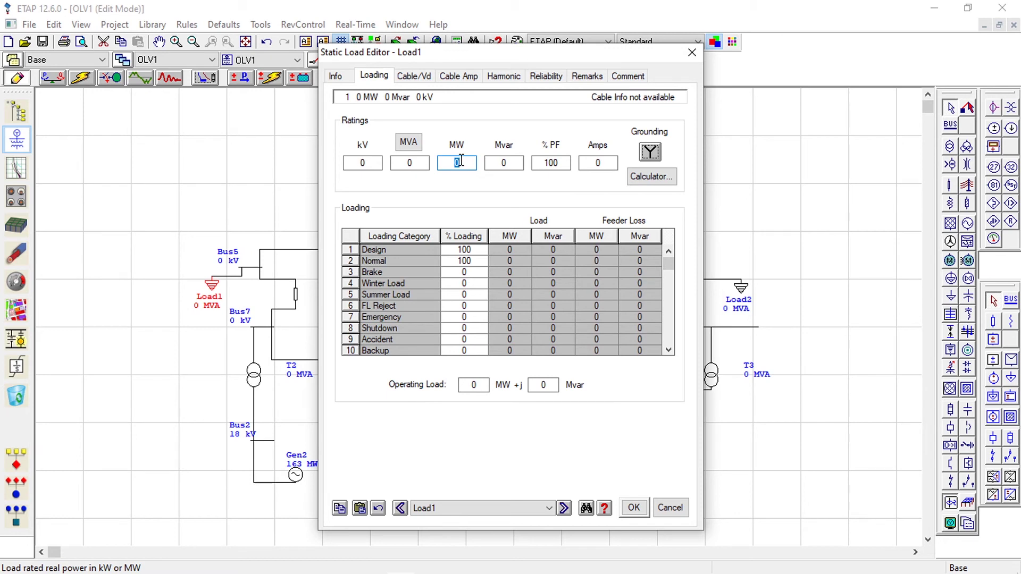
text(125)
key(Tab)
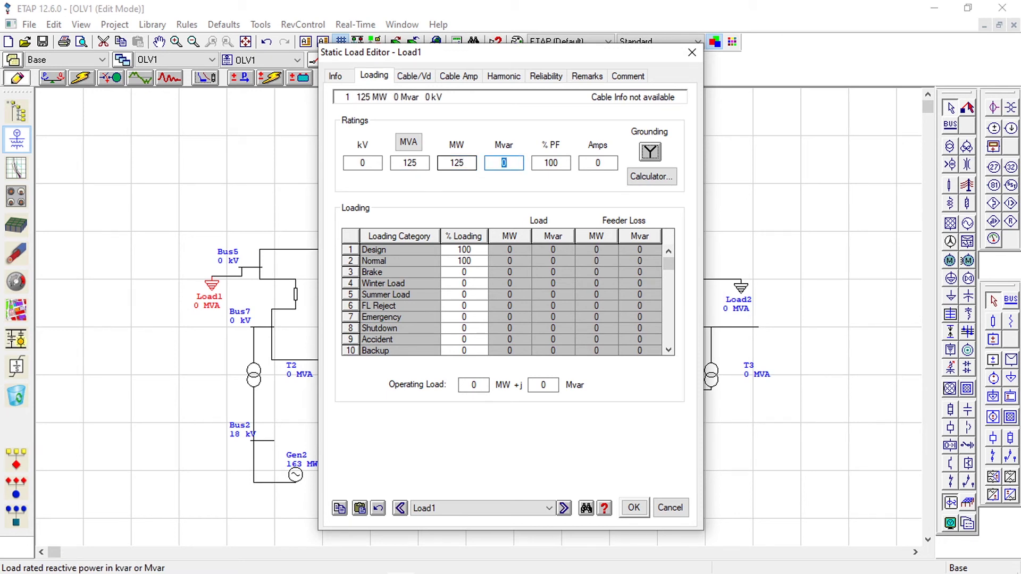
key(Tab)
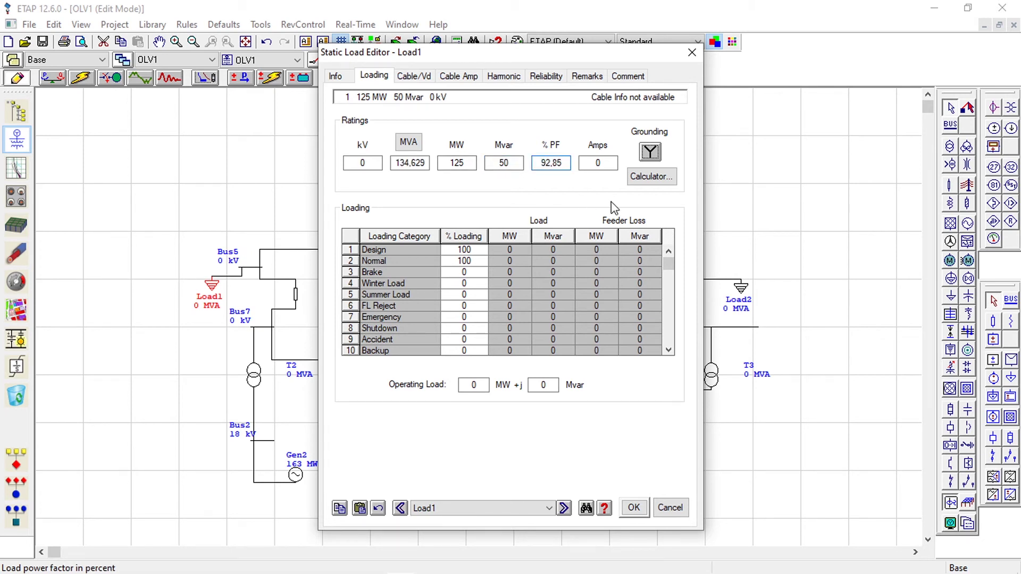
click(651, 177)
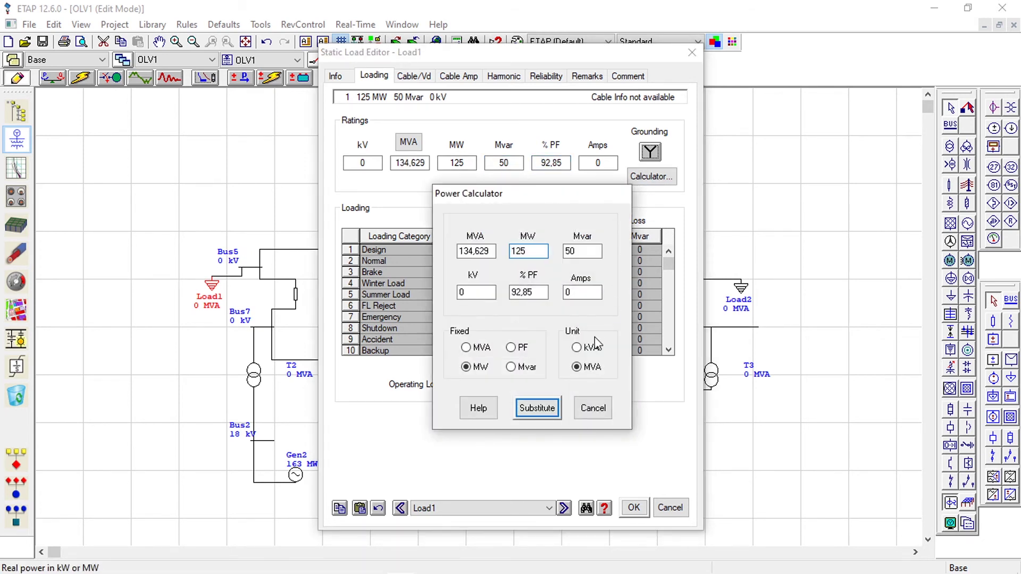
click(549, 410)
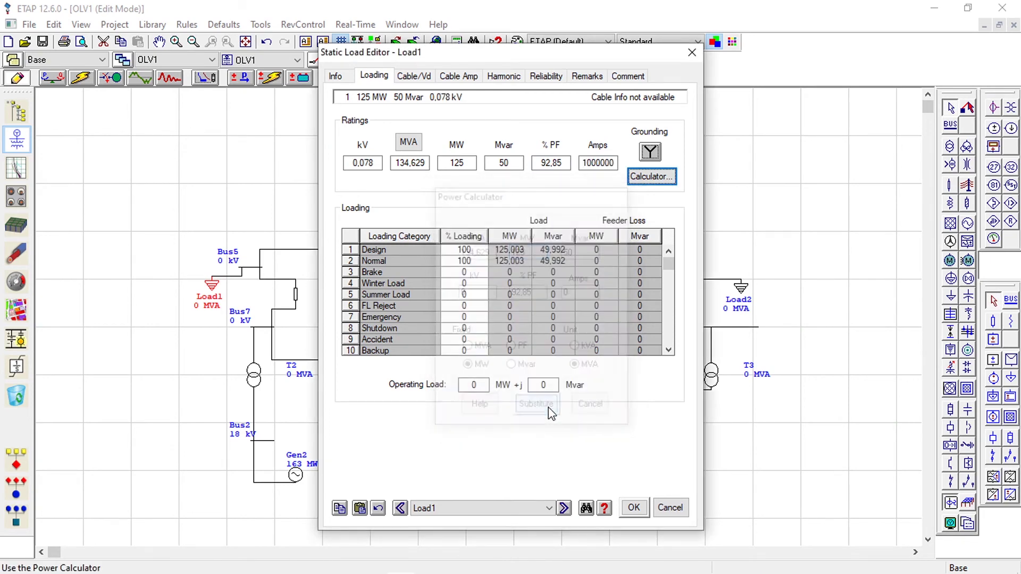
click(632, 508)
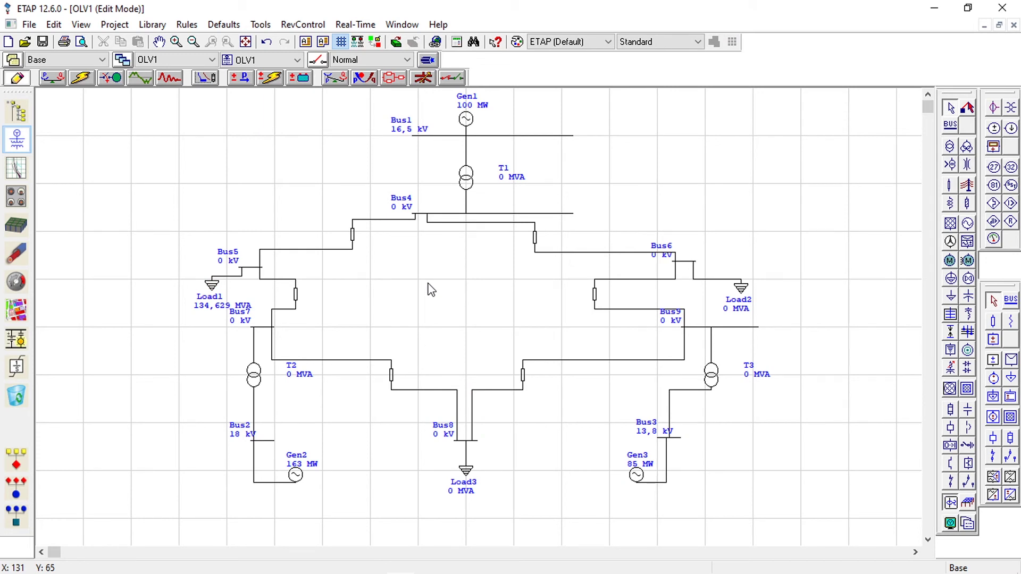
Rate static load Load2 at 90 MW and 30 Mvar, substituting the Power Calculator values into its ratings
double_click(743, 301)
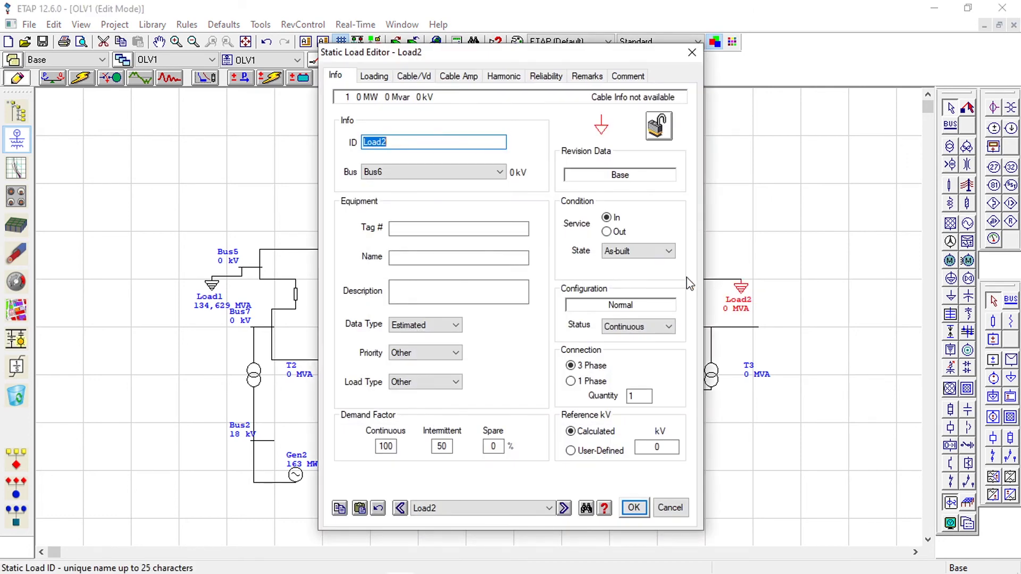
click(378, 76)
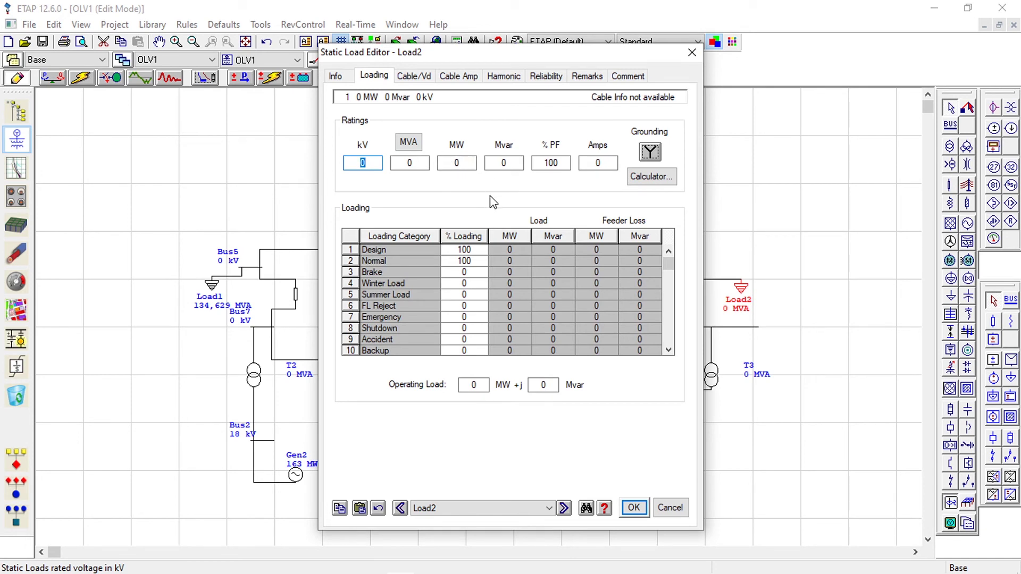
click(470, 162)
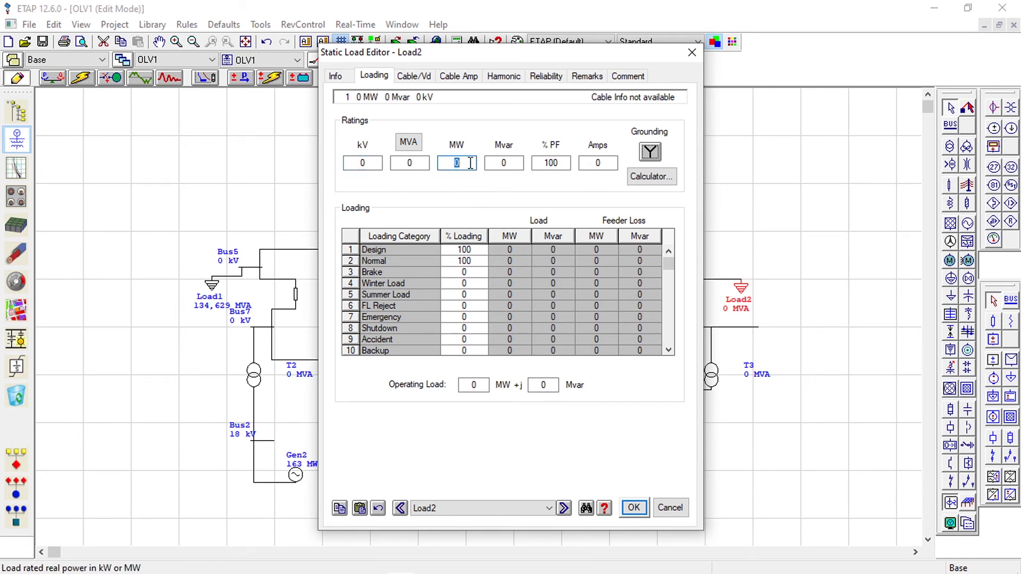
text(90)
key(Tab)
text(30)
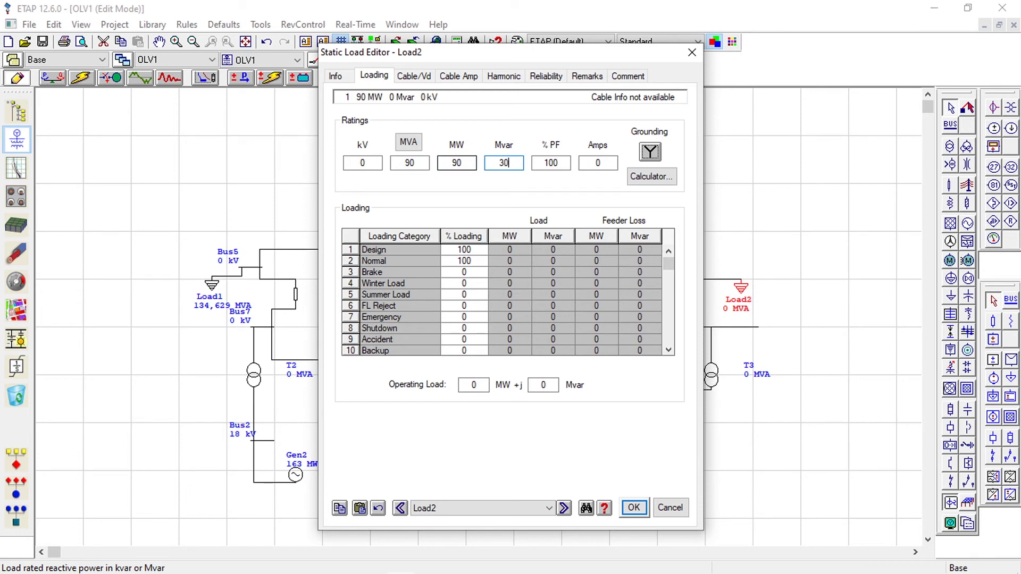
click(653, 178)
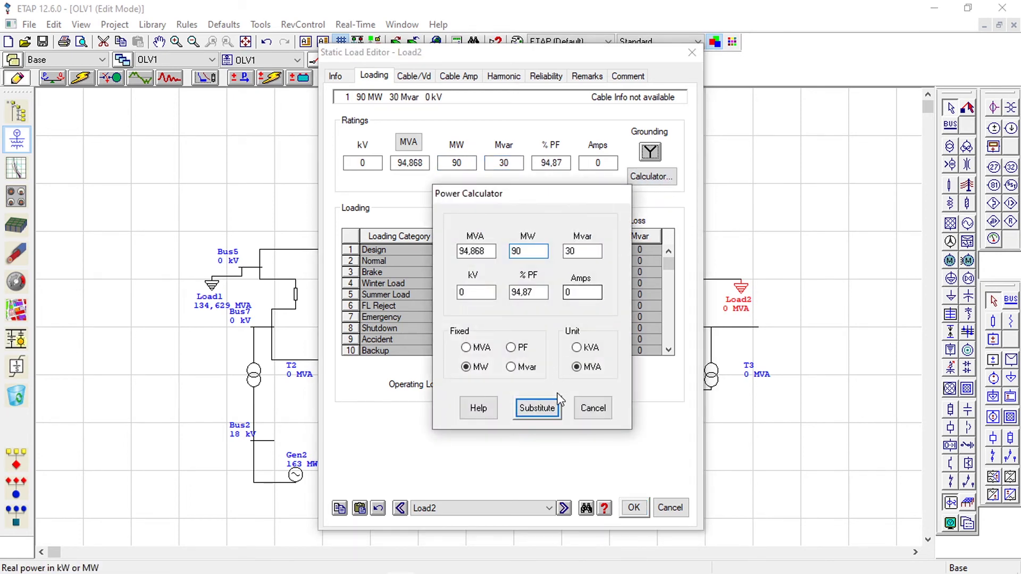
click(549, 412)
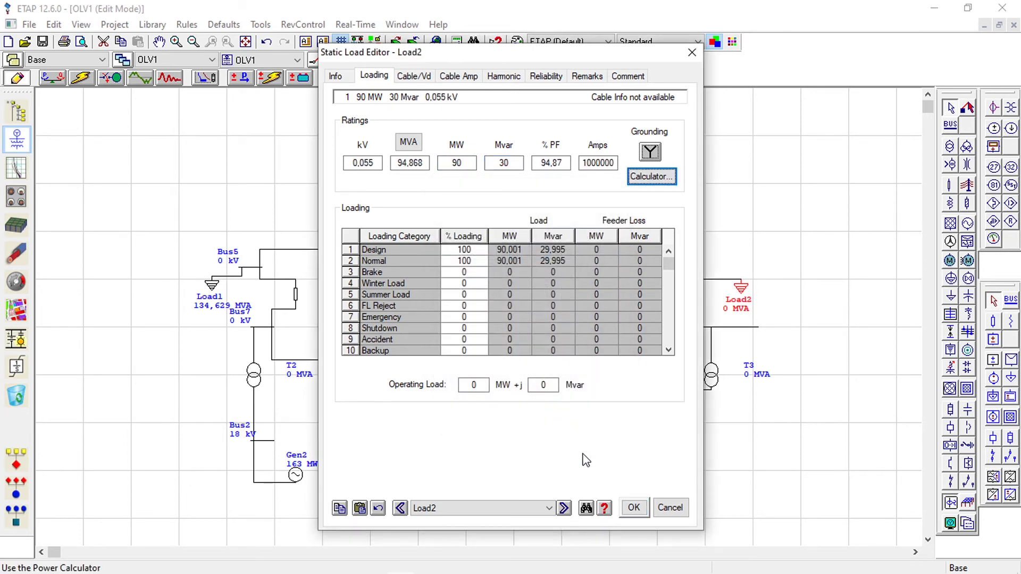
click(638, 513)
click(697, 474)
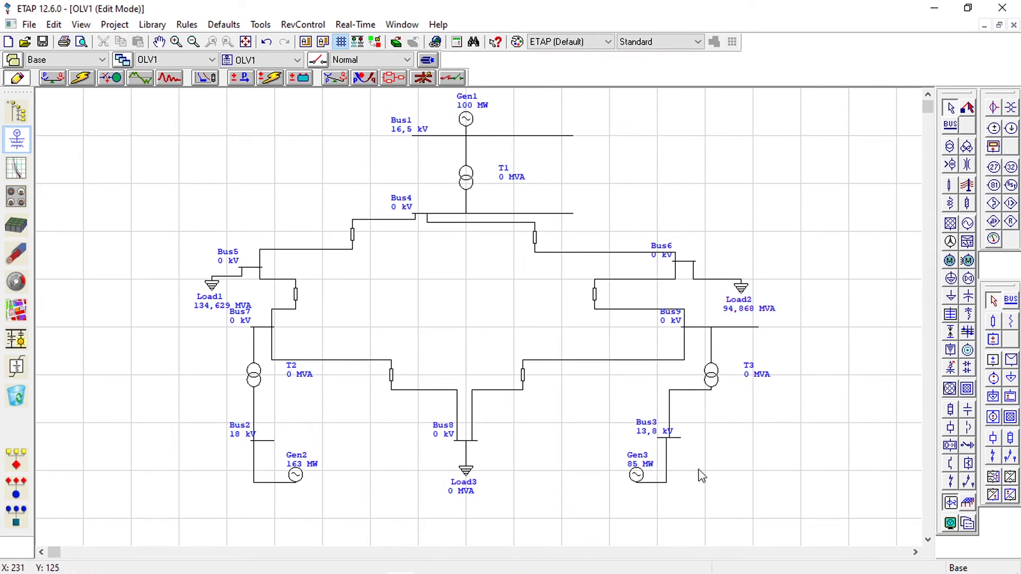
Rate static load Load3 at 100 MW and 35 Mvar, substituting the Power Calculator values into its ratings
click(467, 472)
double_click(468, 473)
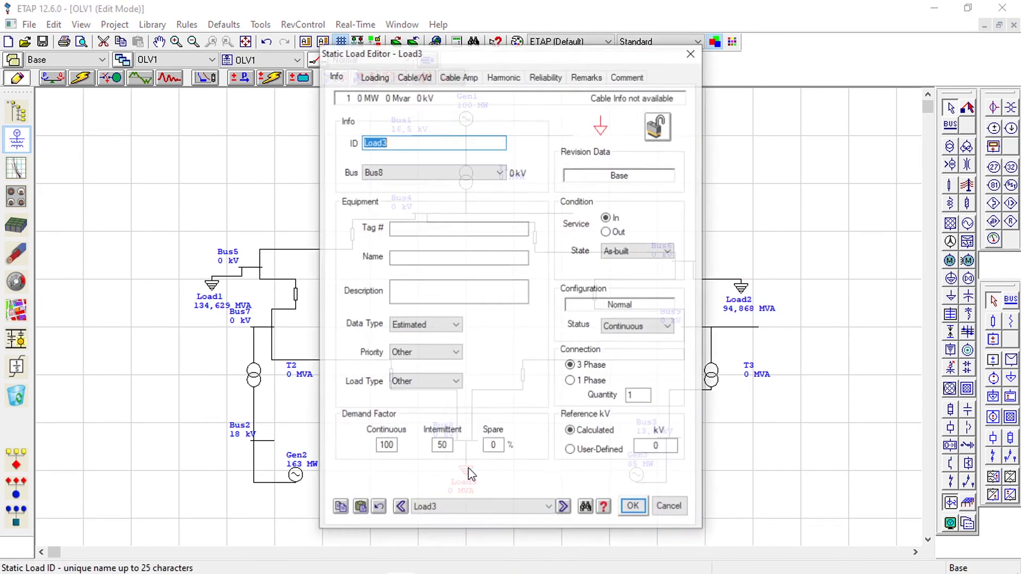
click(384, 79)
click(467, 166)
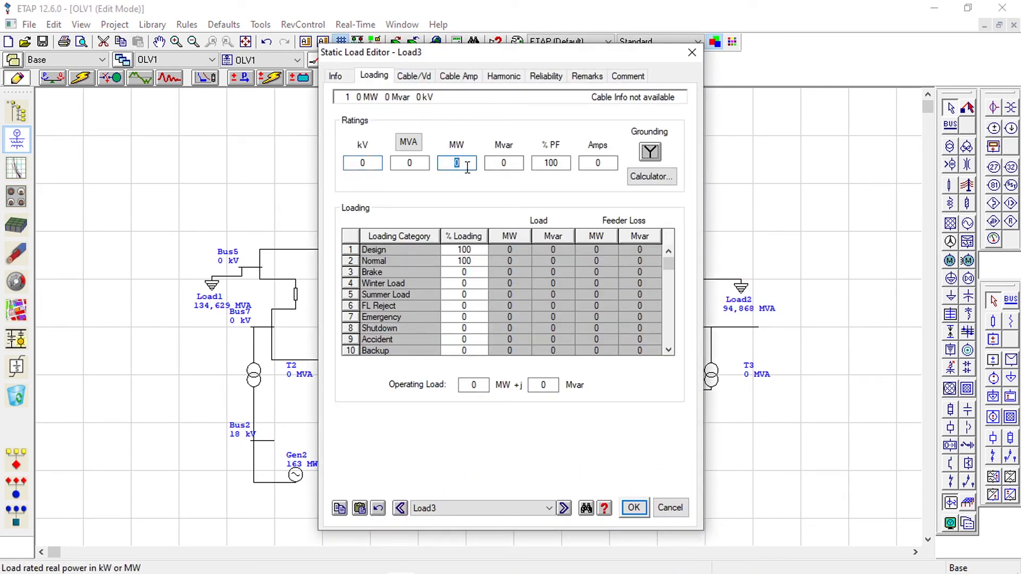
text(100)
key(Tab)
text(35)
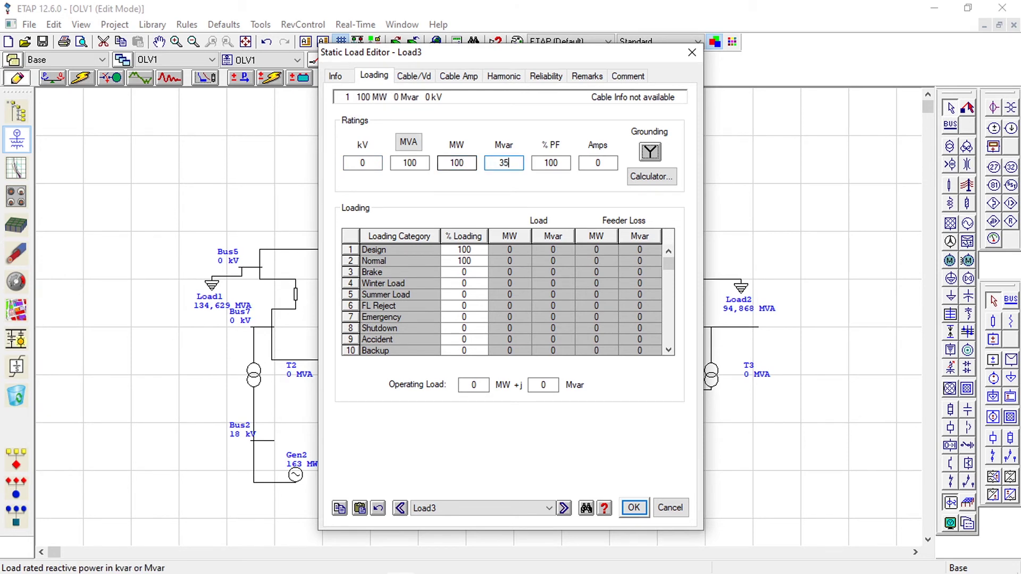
key(Tab)
click(651, 176)
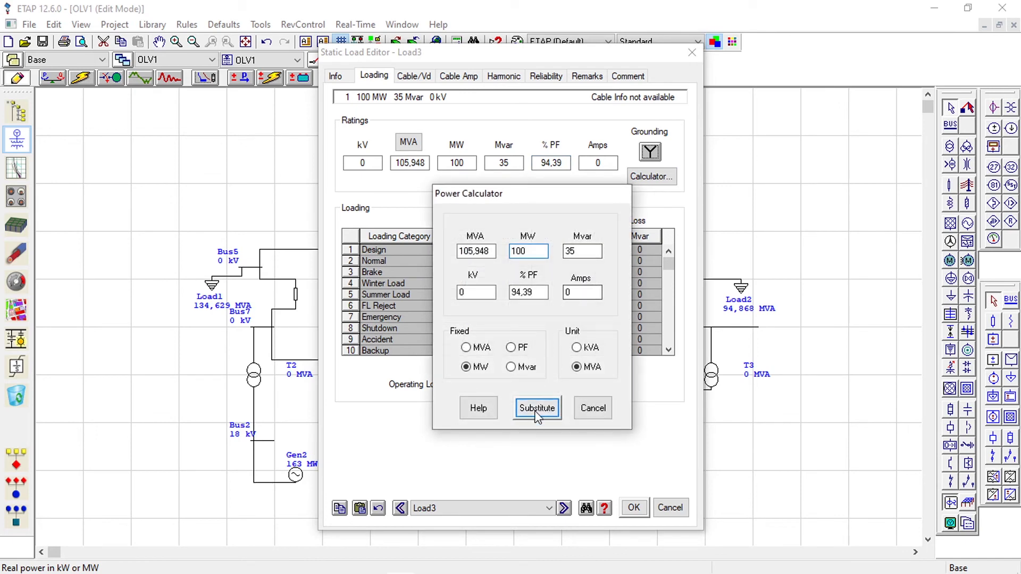
click(537, 407)
click(633, 508)
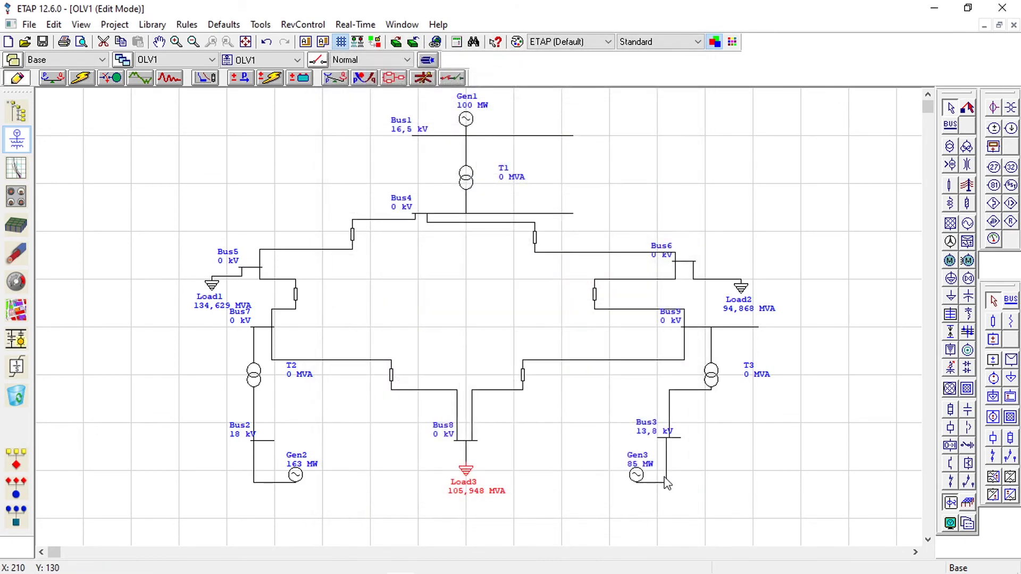
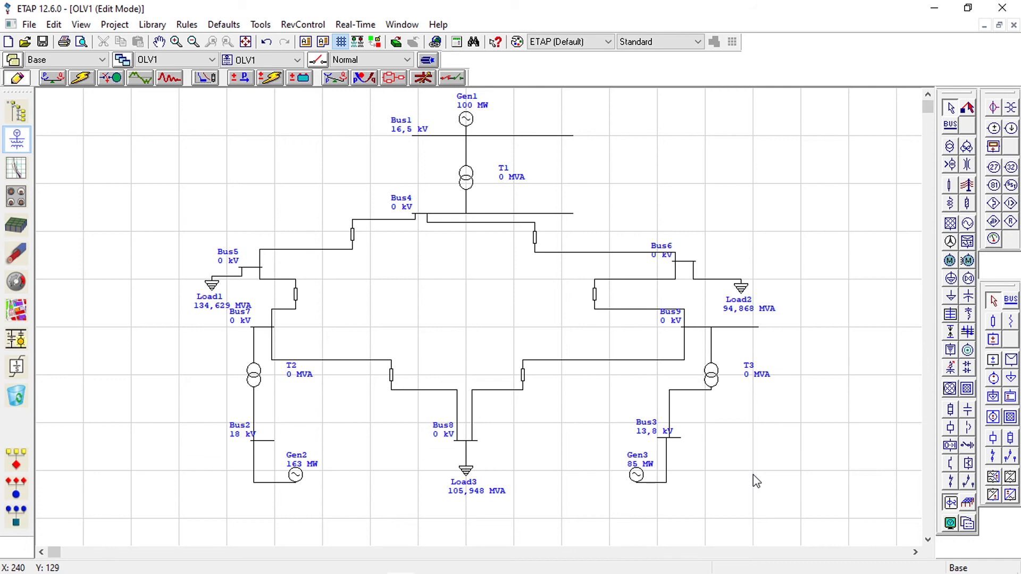
Set transformer T1's secondary voltage to 230 kV and its rated power to 200 MVA
double_click(466, 178)
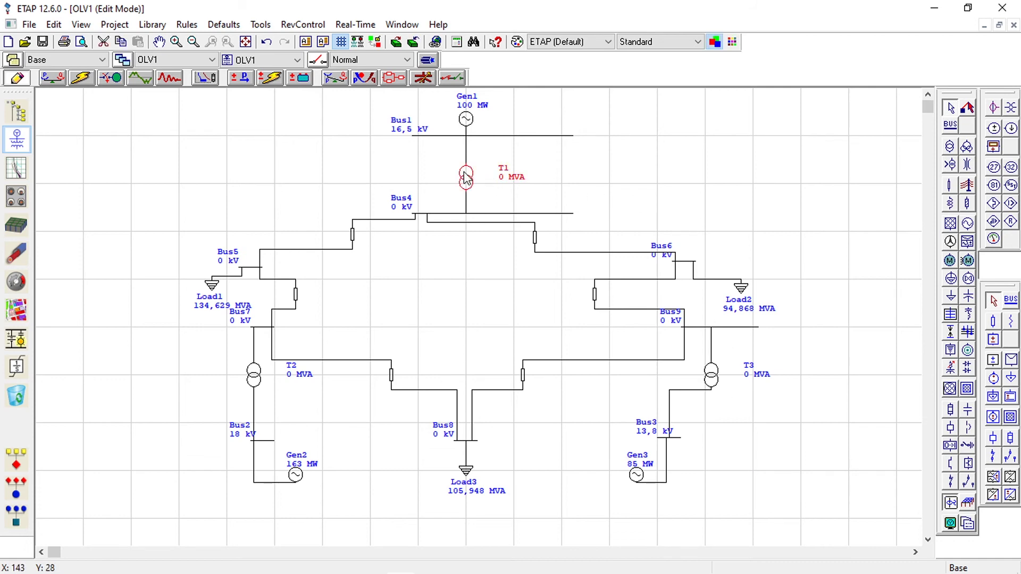
click(378, 98)
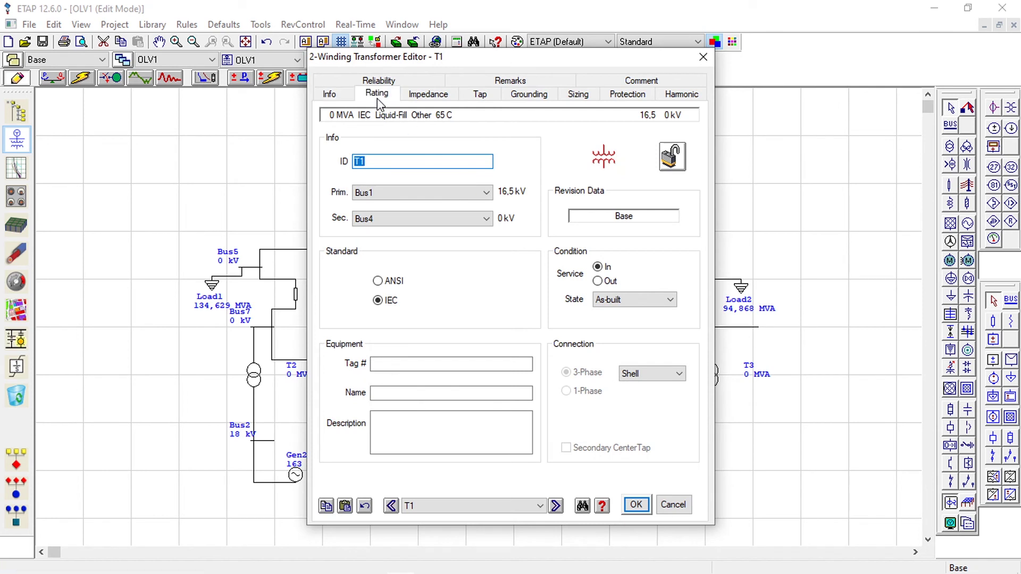
click(403, 184)
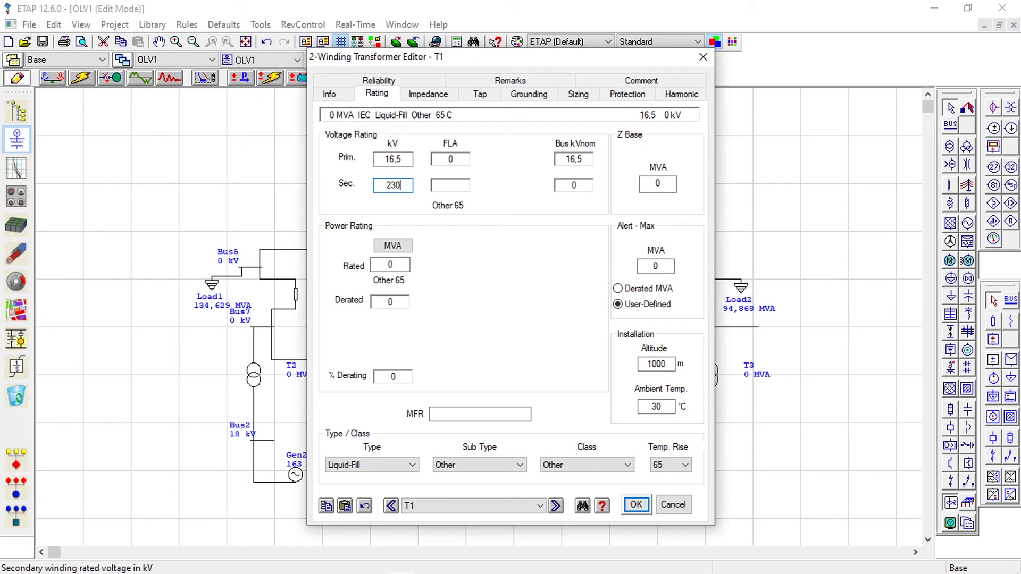
click(399, 264)
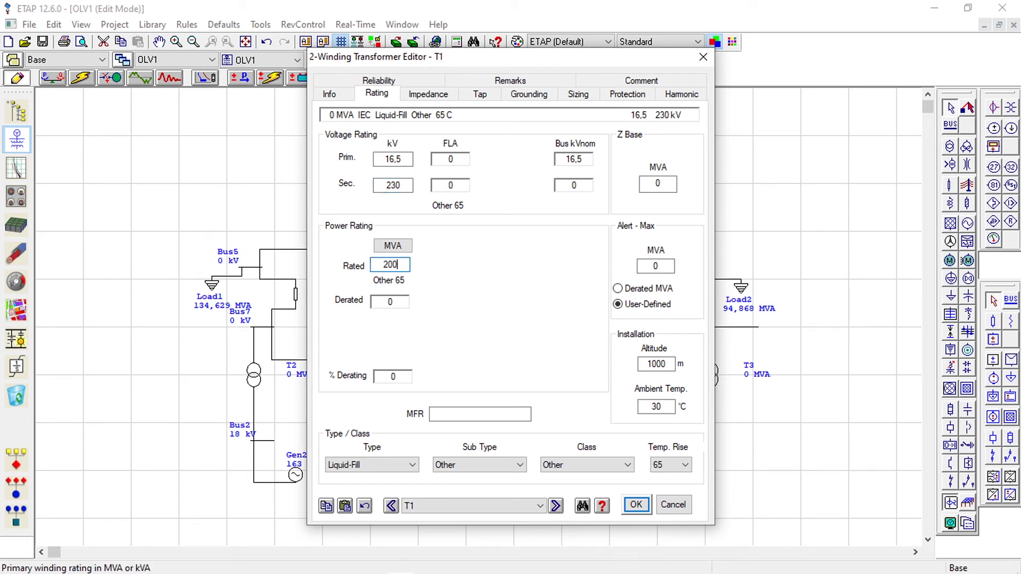
click(637, 504)
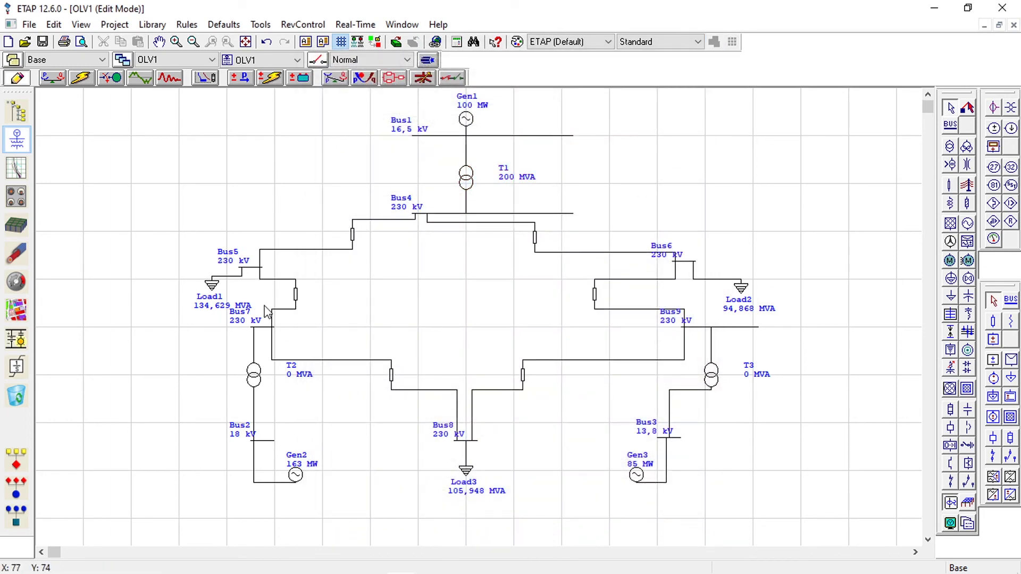
Set transformer T2's rated power to 200 MVA
double_click(255, 379)
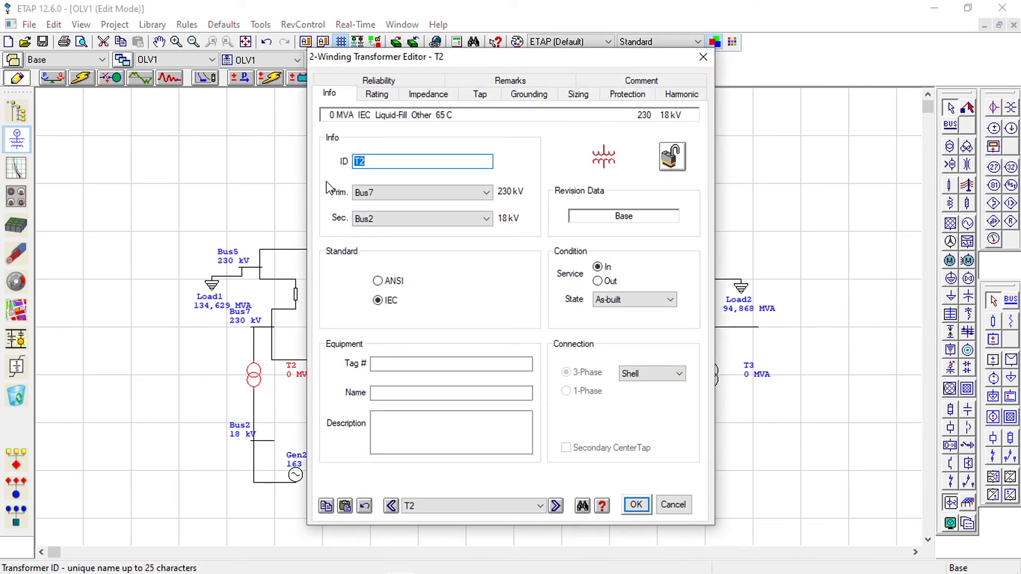
click(376, 93)
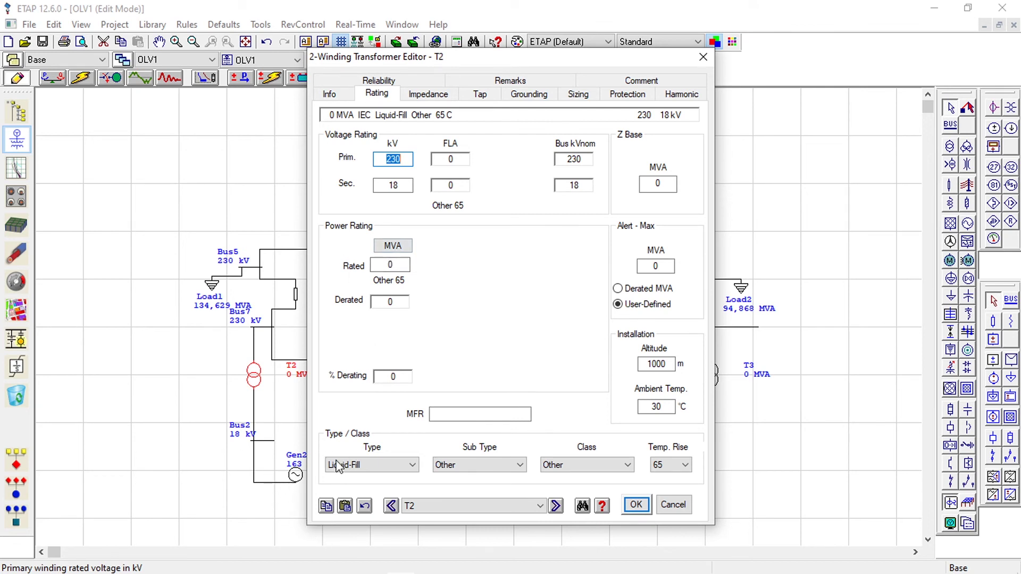
click(395, 266)
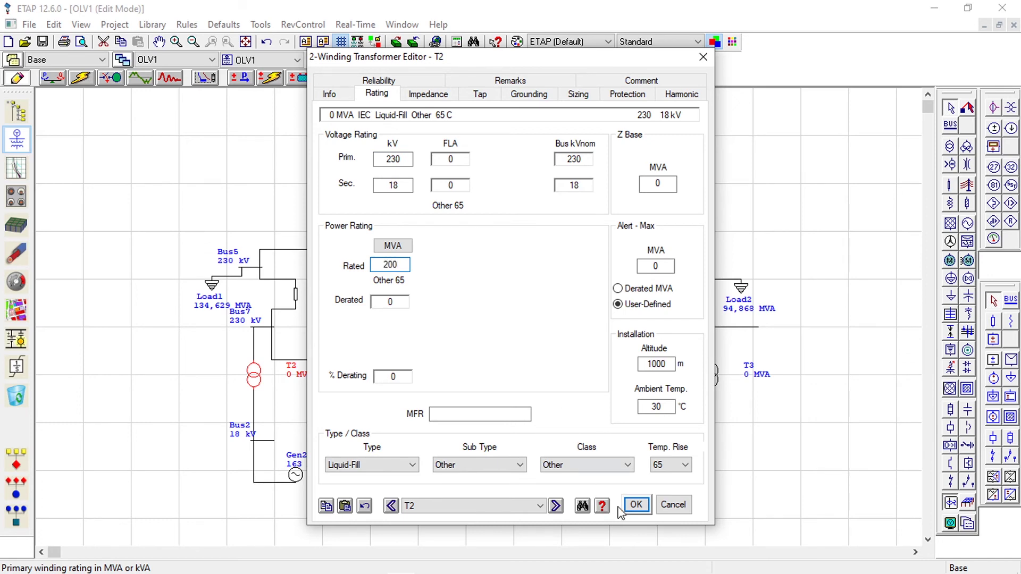
click(636, 509)
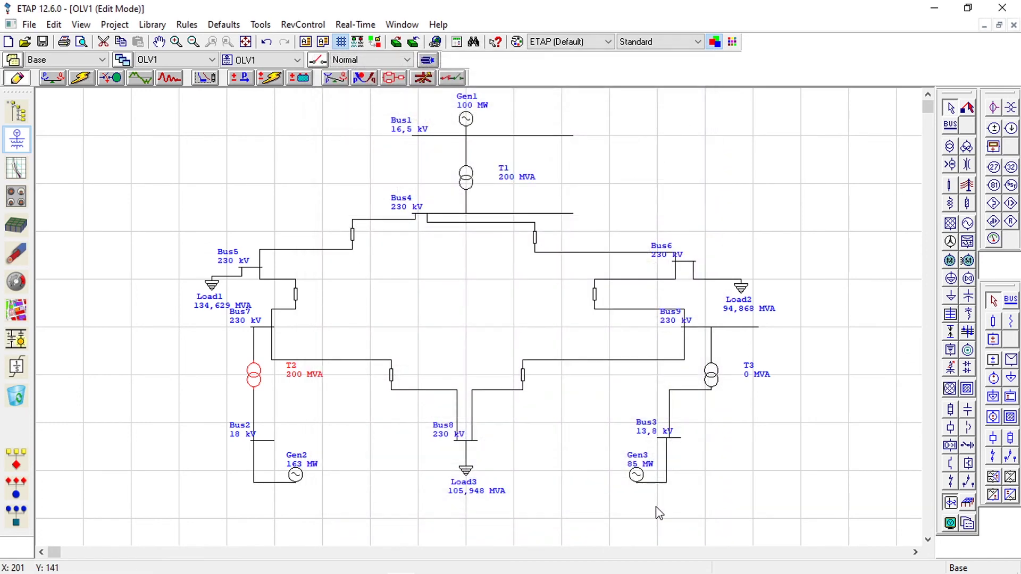
click(844, 459)
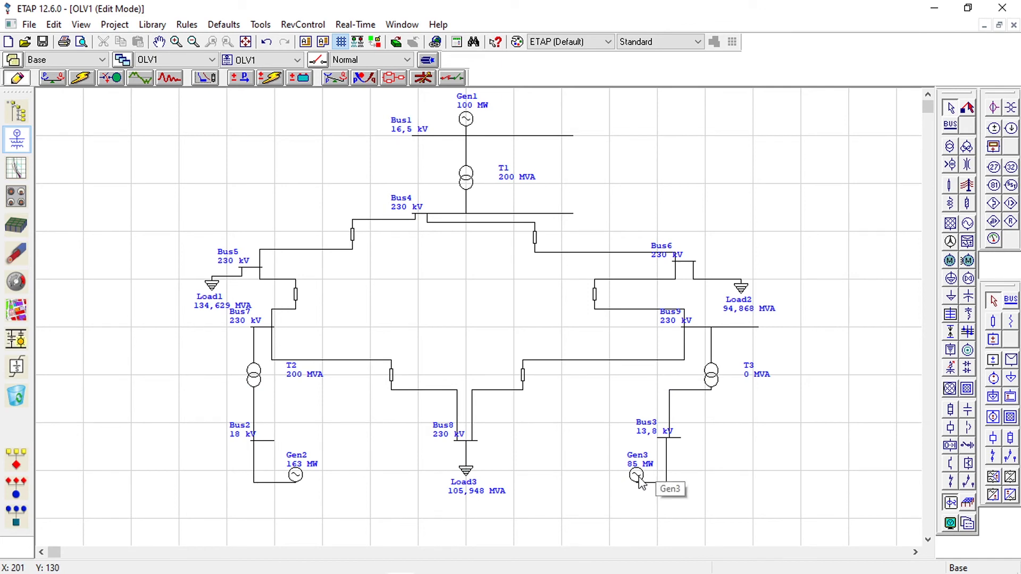
Set transformer T3's rated power to 200 MVA
double_click(713, 377)
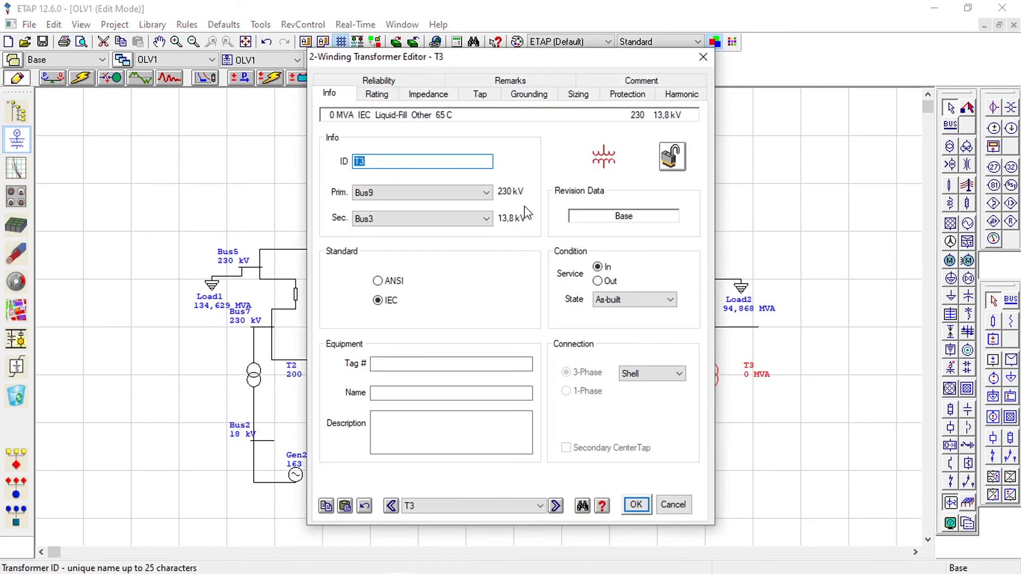
click(376, 93)
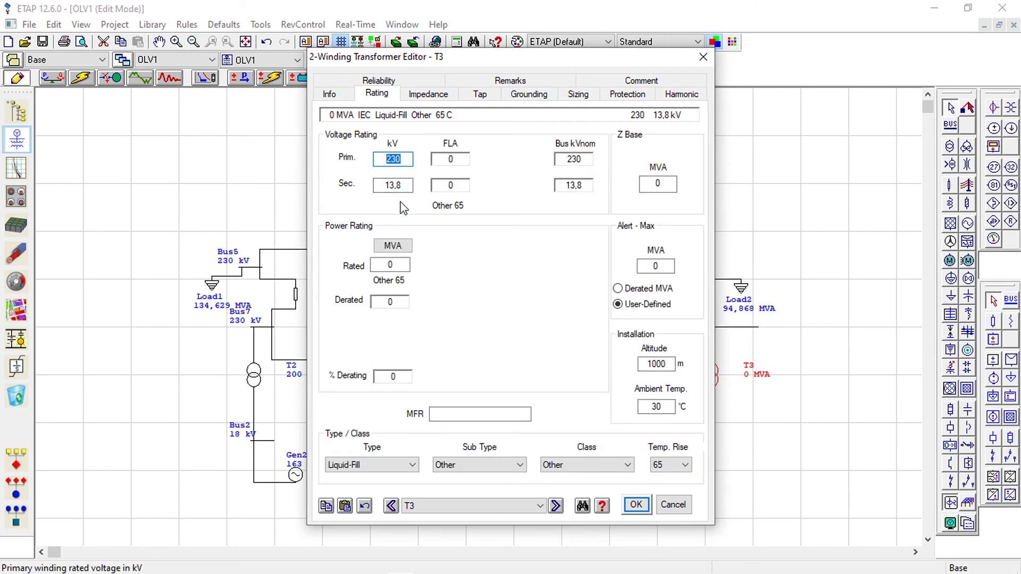
click(401, 265)
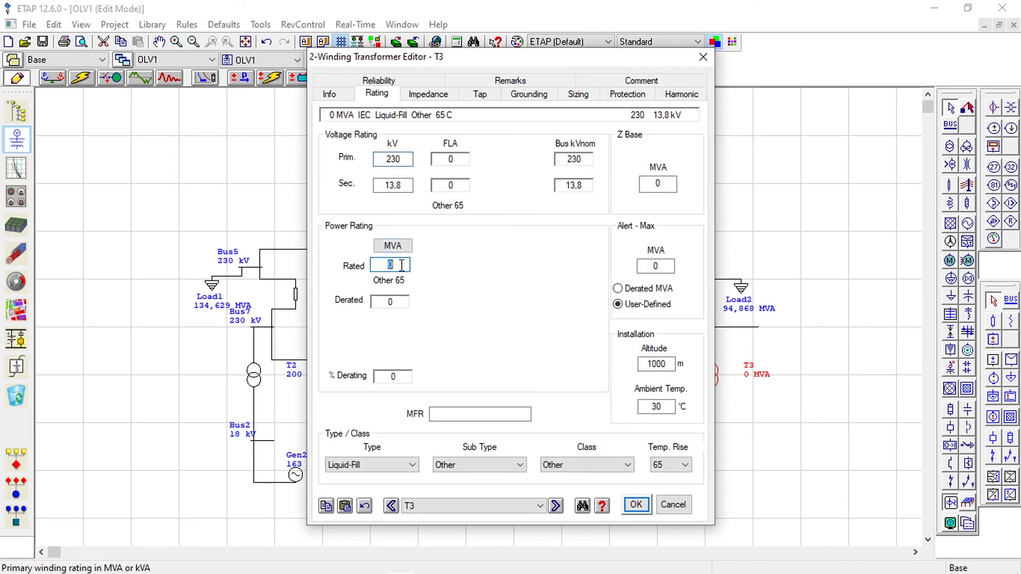
text(200)
click(636, 505)
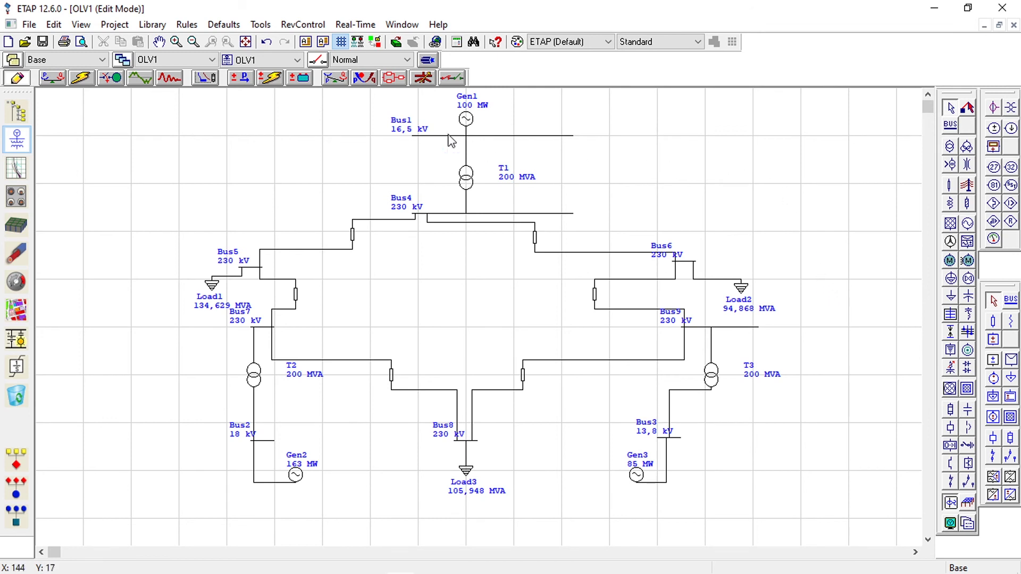
Run a load flow analysis with the output file named Modul2 and return from the error report to the one-line diagram
click(50, 81)
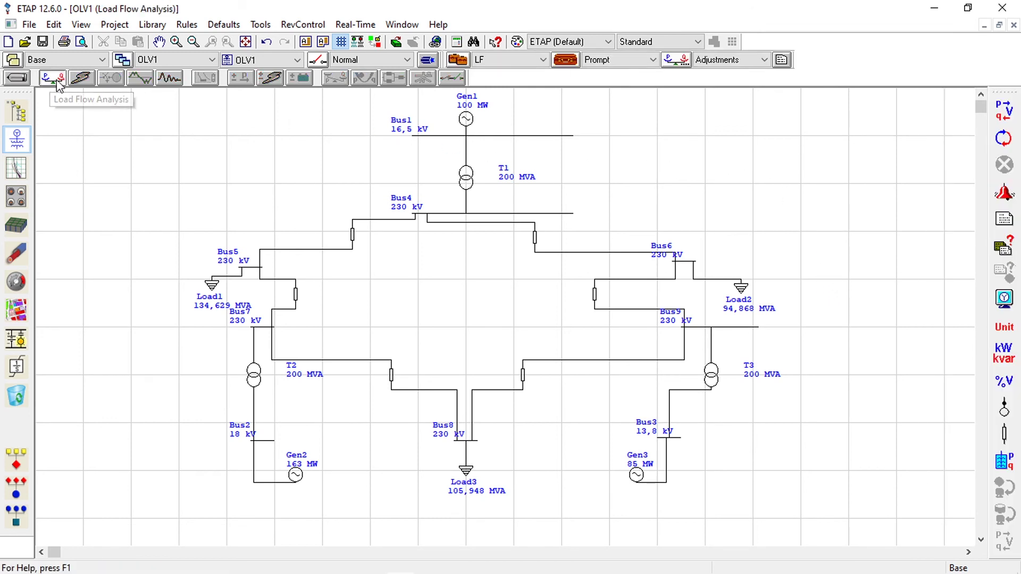
click(1005, 114)
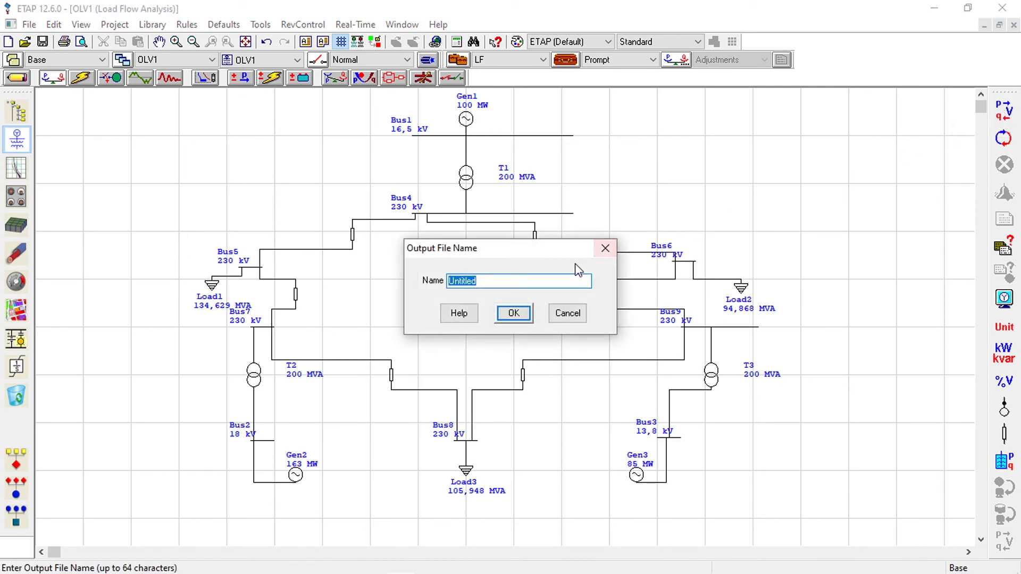
text(Modul)
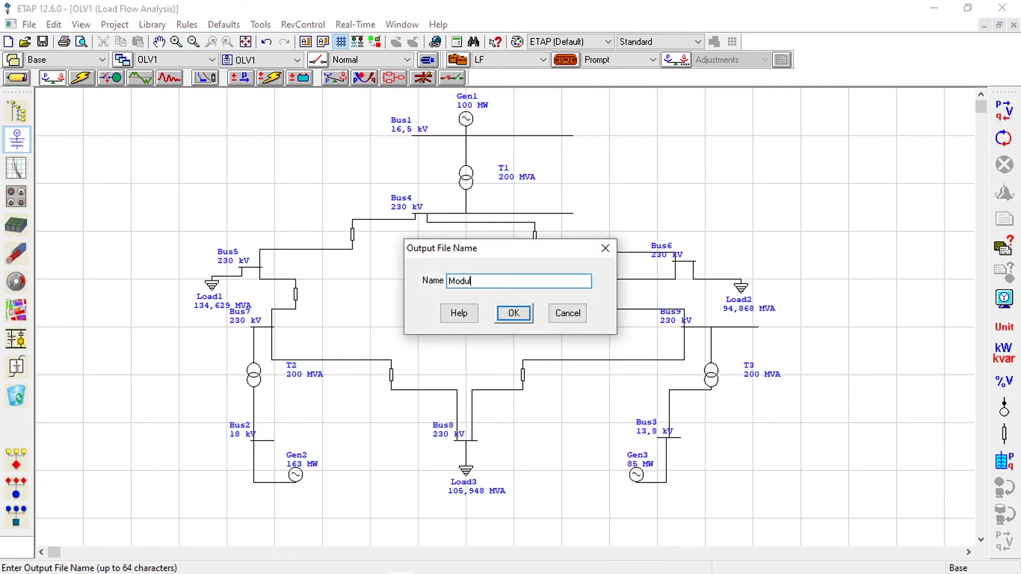
text(e)
key(Return)
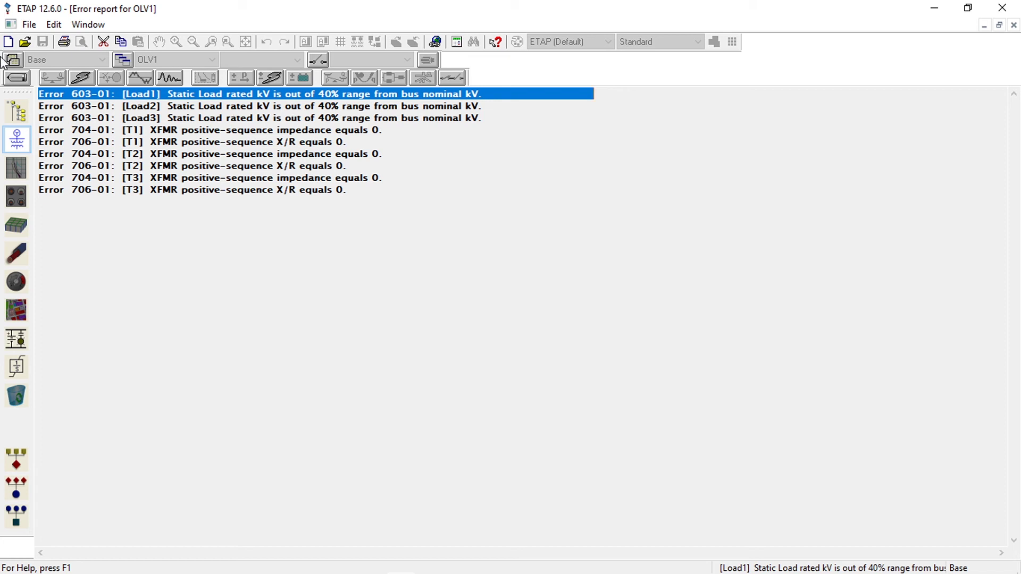
click(17, 139)
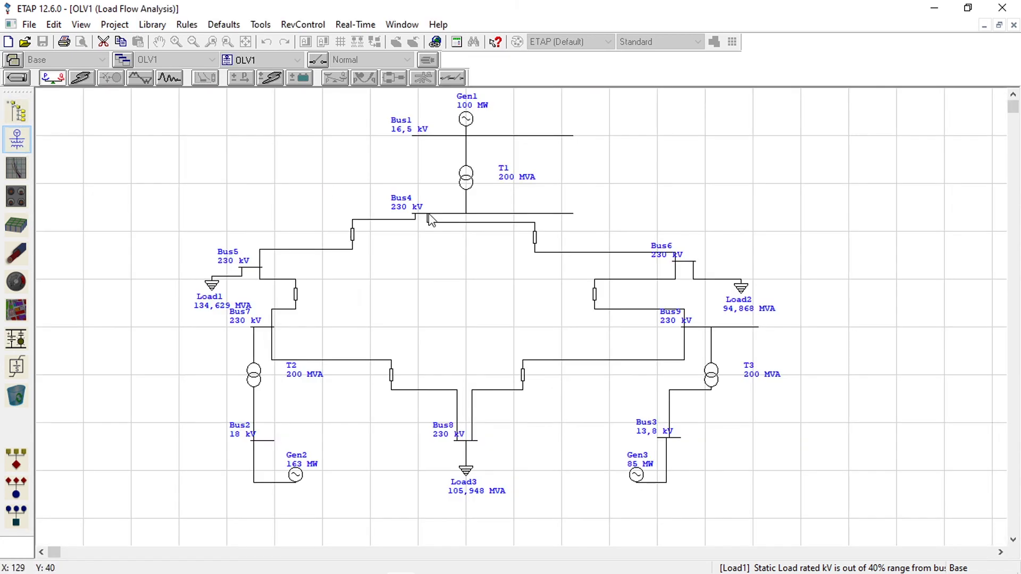
double_click(742, 287)
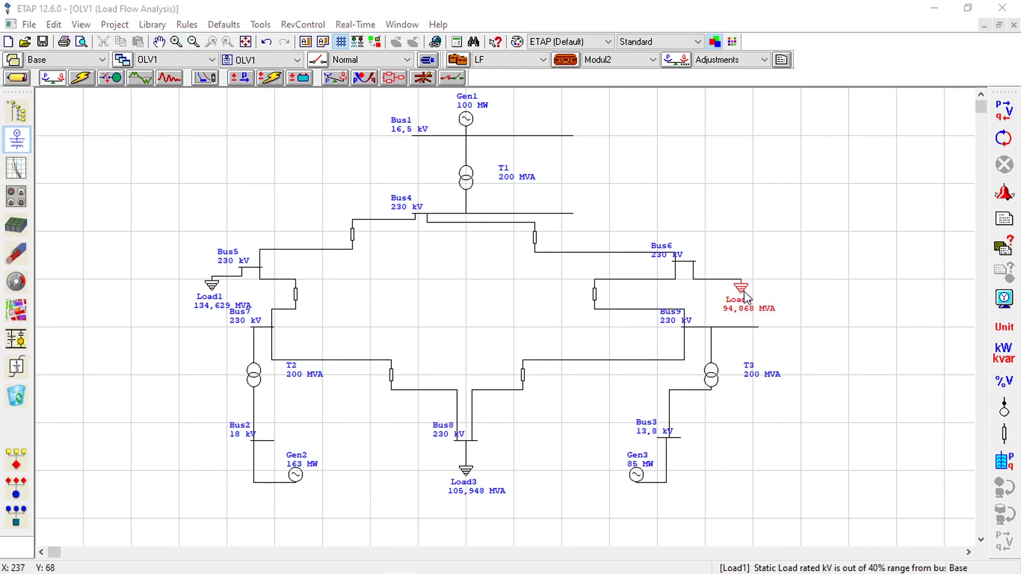
click(374, 76)
click(413, 76)
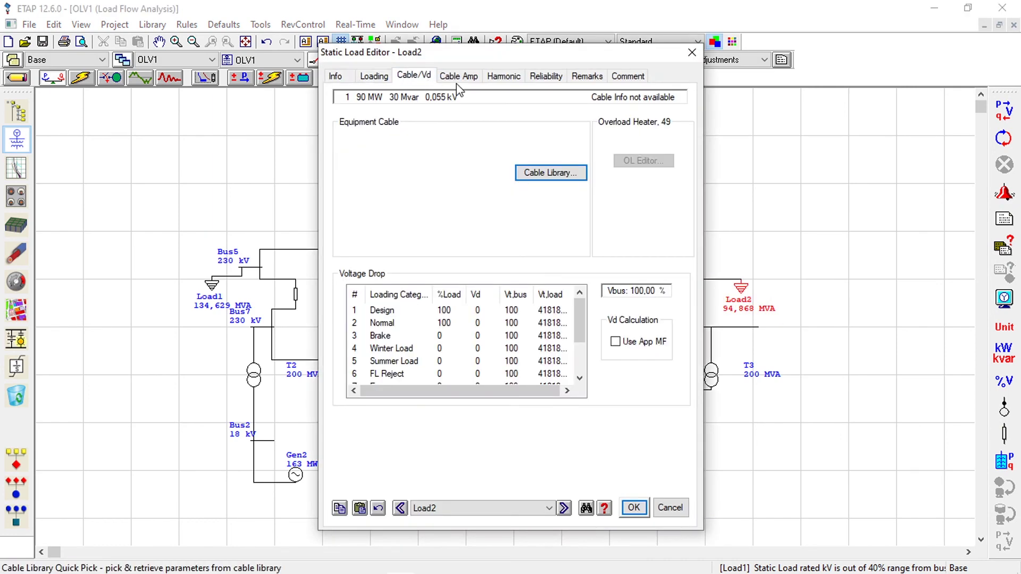
click(692, 52)
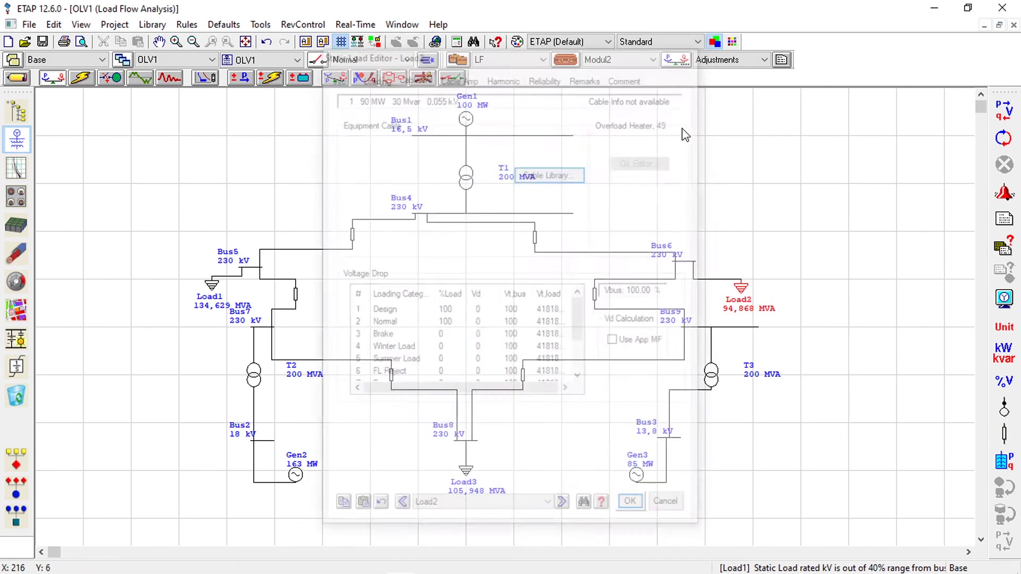
Substitute the typical Z and X/R values into transformer T3's impedance data
click(715, 379)
double_click(715, 381)
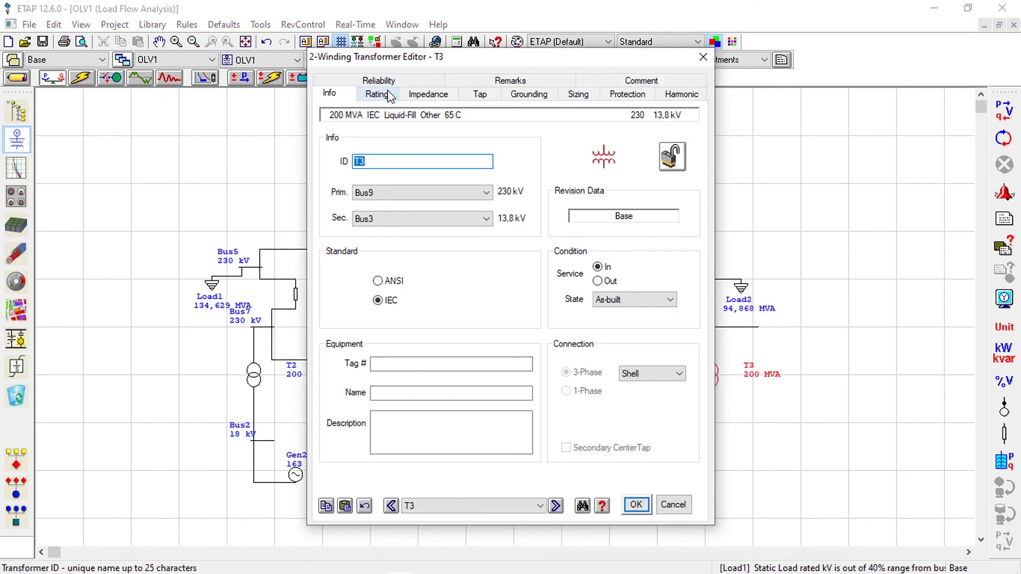
click(417, 94)
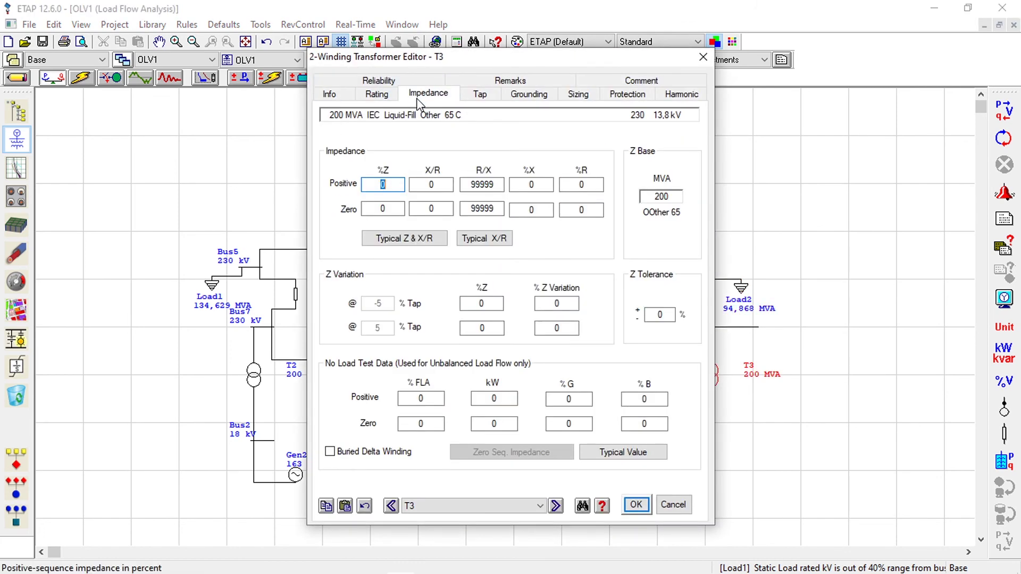
click(421, 245)
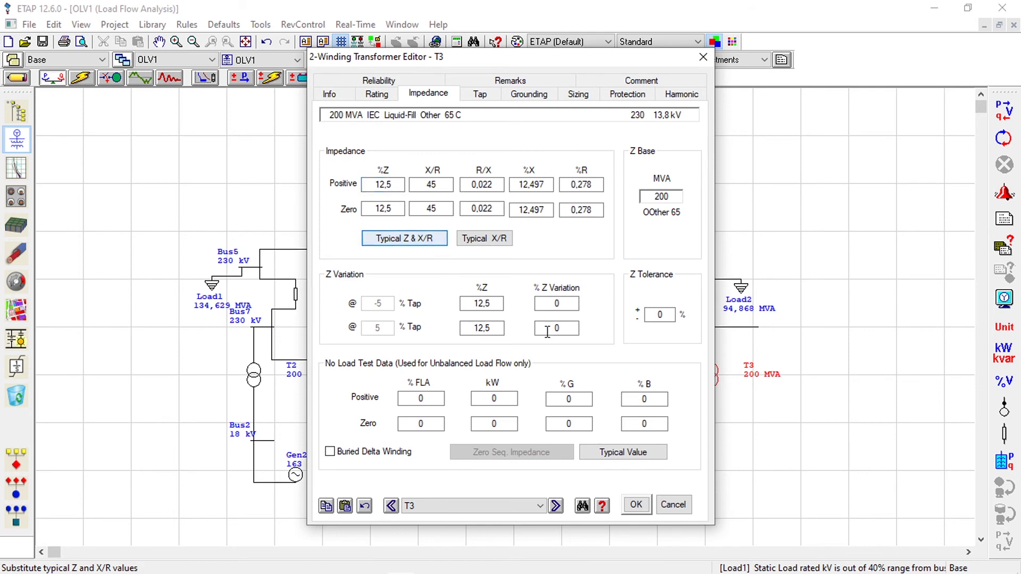
click(636, 502)
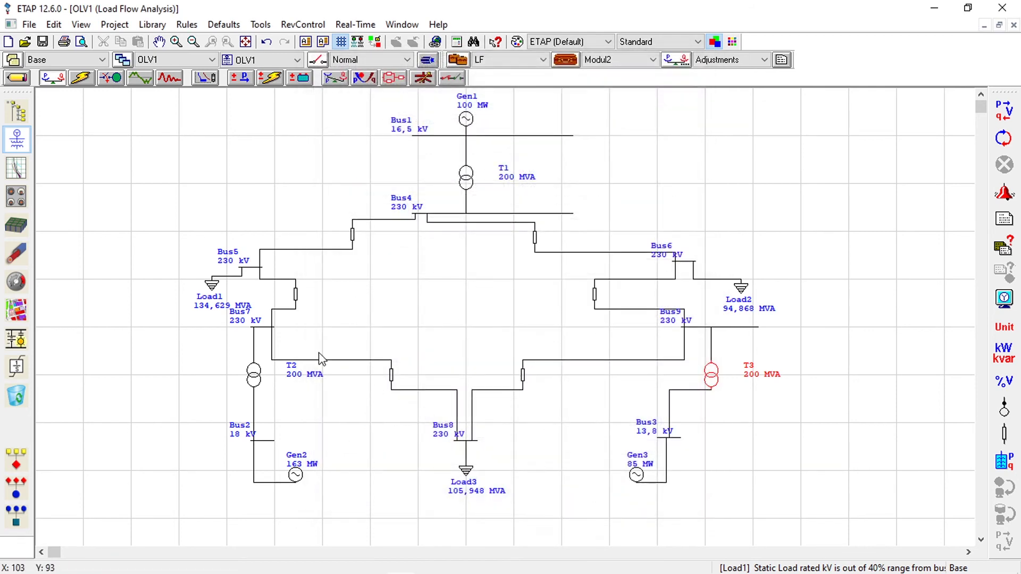
Substitute the typical Z and X/R values into transformer T2's impedance data
click(261, 377)
double_click(260, 376)
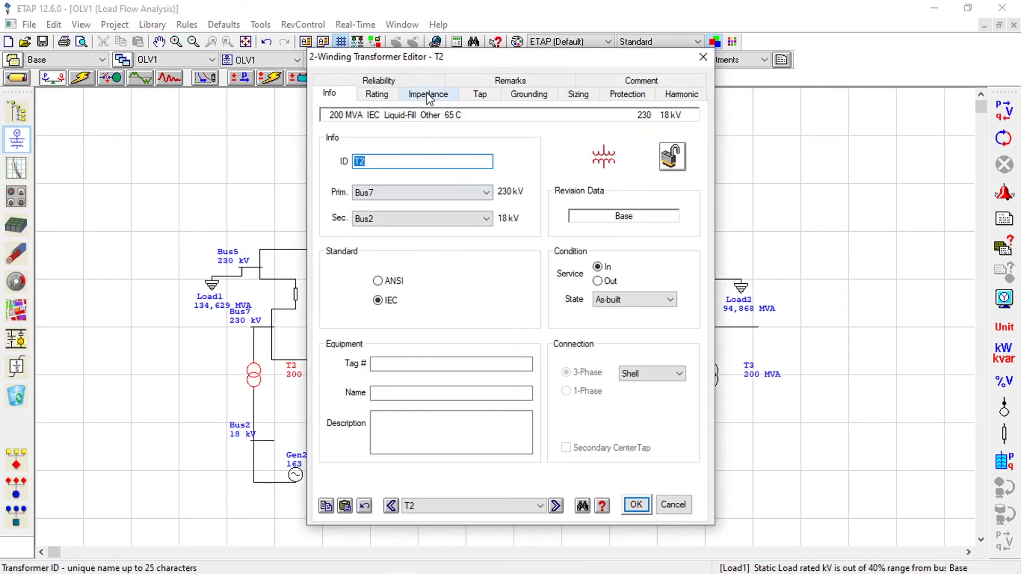
click(428, 94)
click(434, 239)
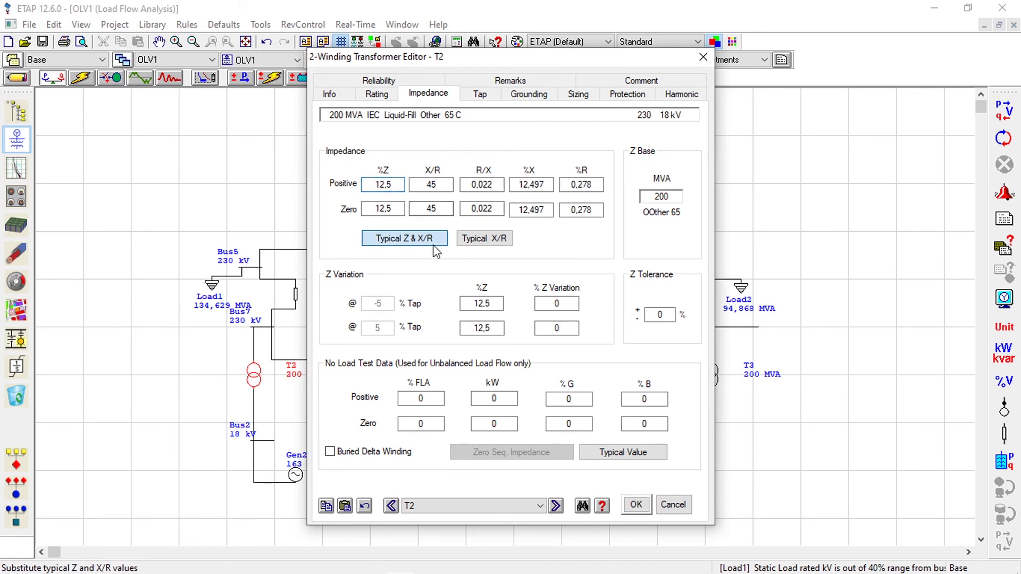
click(636, 504)
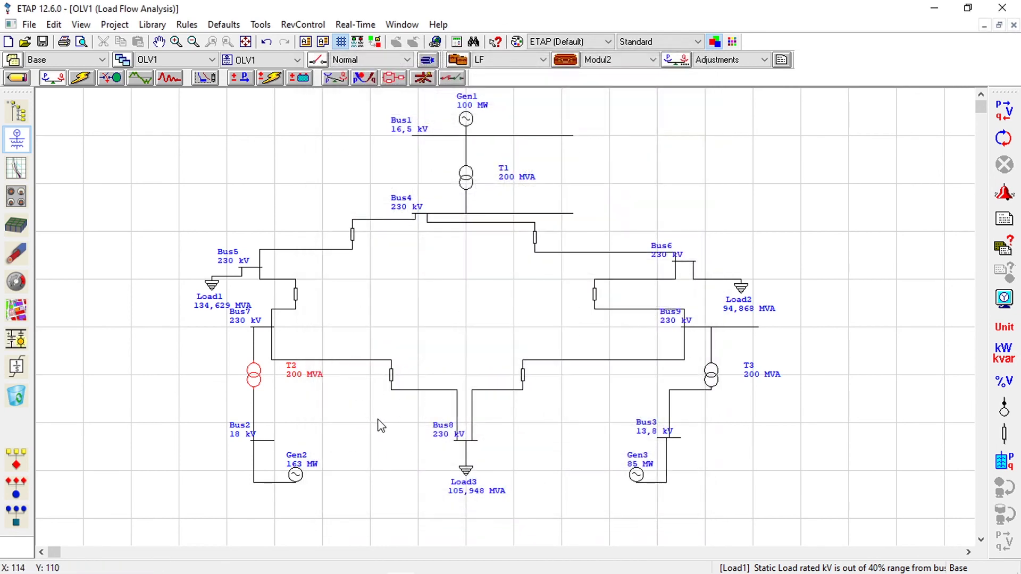
Substitute the typical Z and X/R values into transformer T1's impedance data
click(467, 180)
double_click(467, 180)
click(424, 96)
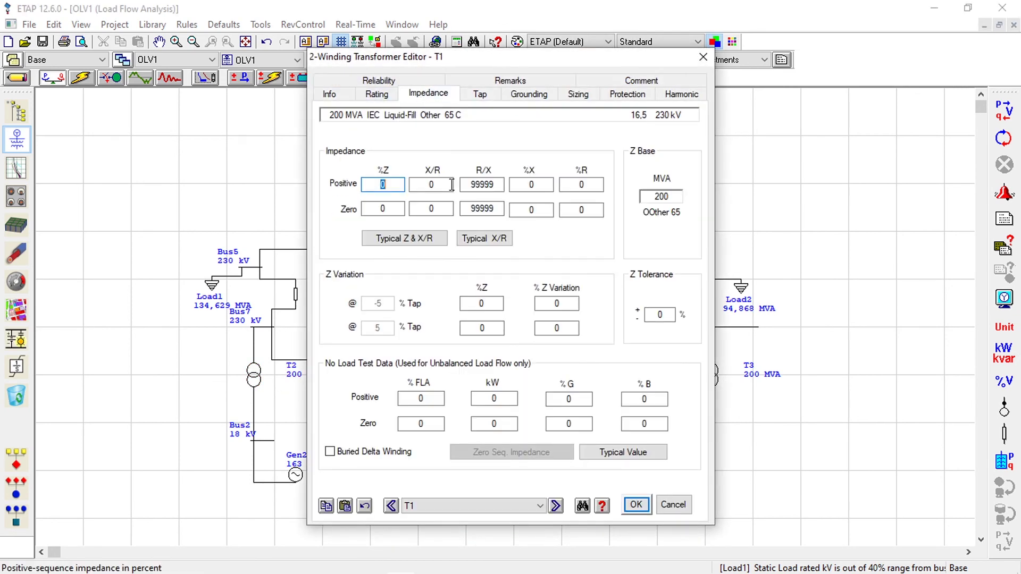
click(433, 239)
click(637, 505)
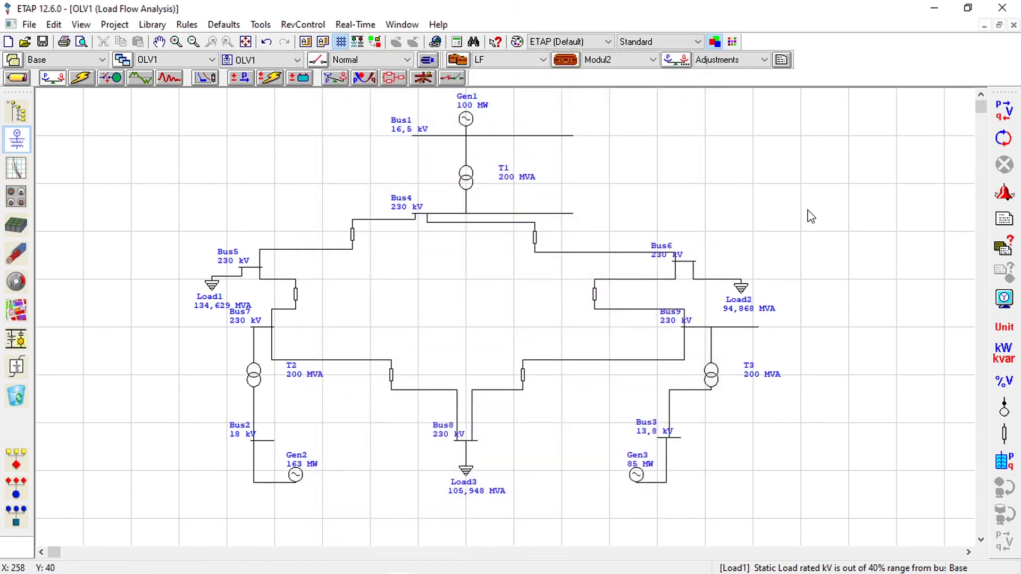
Rerun the load flow analysis and go back from the error report to the one-line diagram
click(1004, 110)
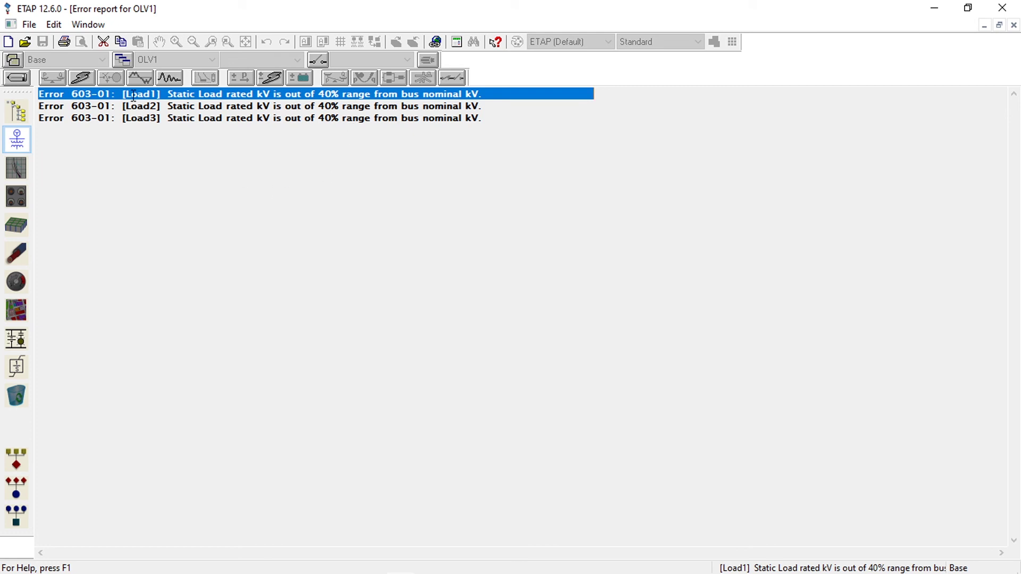
click(17, 140)
Set static load Load3's rated voltage to 230 kV in the Power Calculator and substitute the values into its ratings
double_click(462, 475)
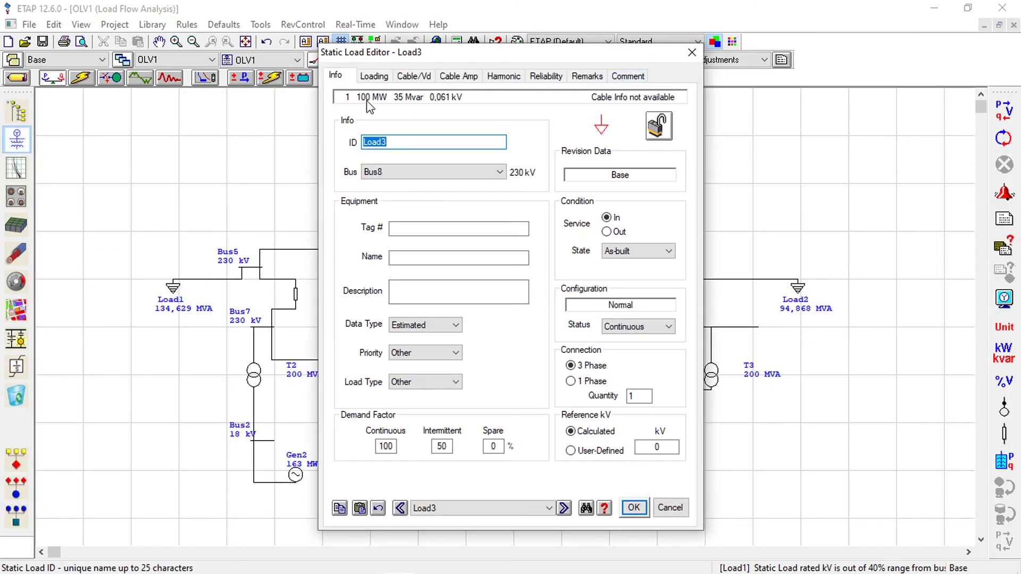
click(381, 80)
click(655, 177)
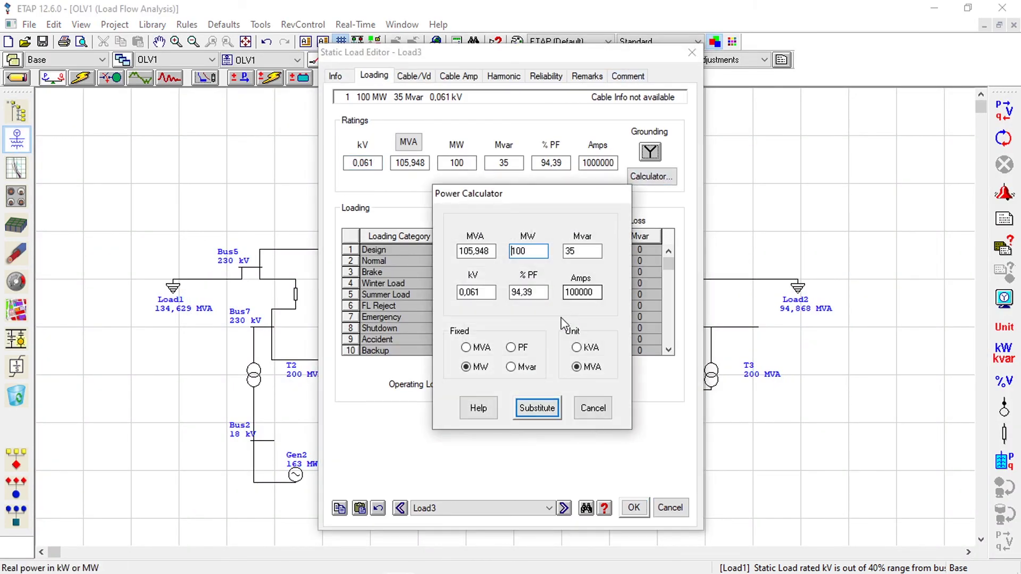
click(549, 418)
click(542, 345)
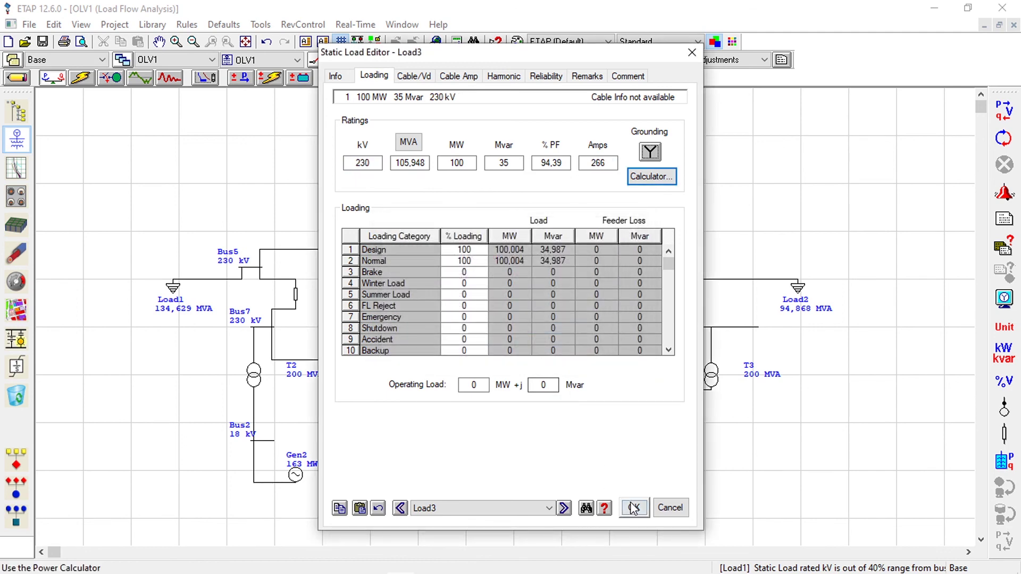
key(Return)
Run the load flow with the corrected load voltages and switch the diagram back to edit mode
click(1004, 110)
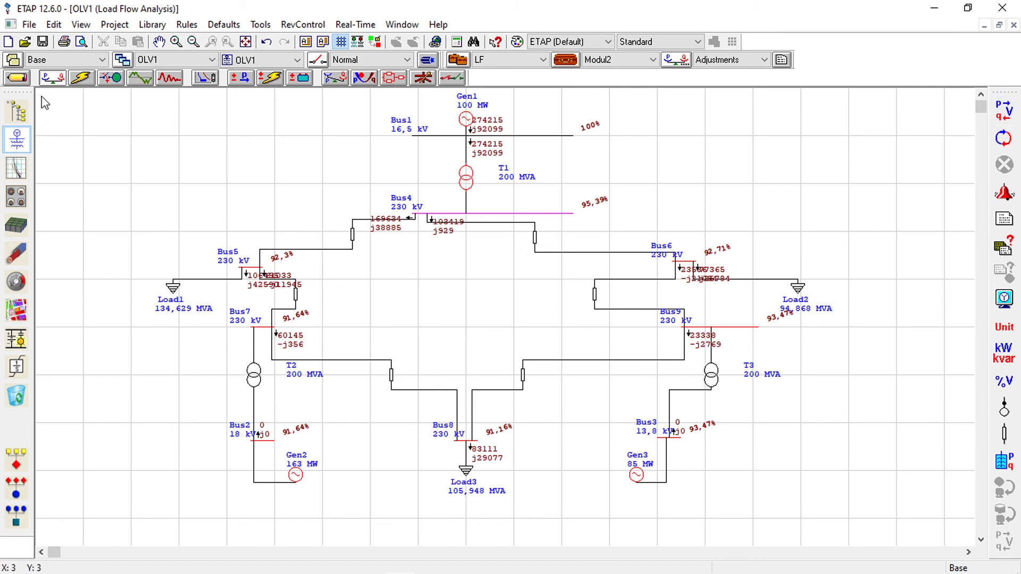
click(17, 78)
Review static load Load1's ratings and loading data
double_click(166, 293)
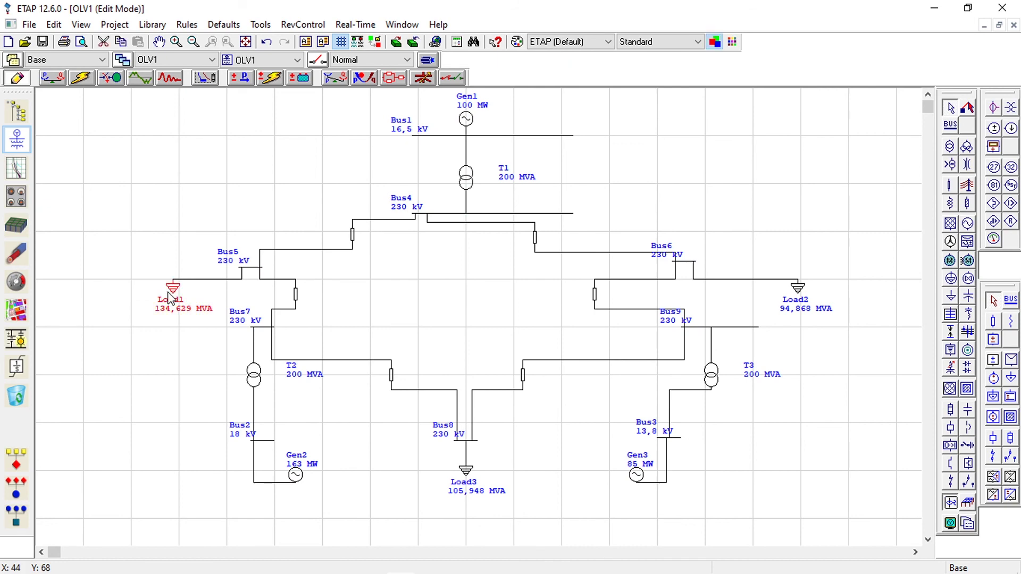
click(381, 78)
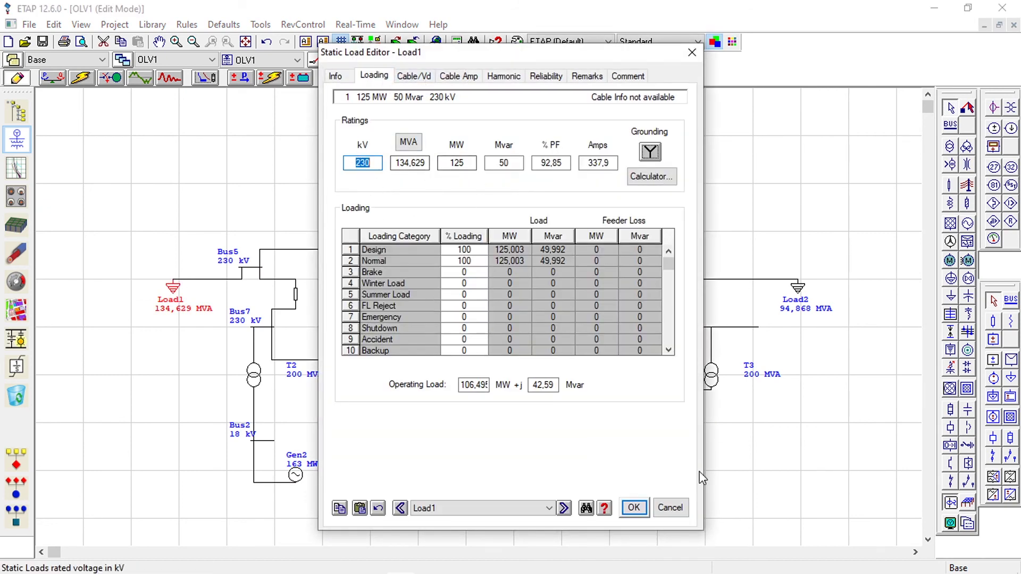
click(670, 511)
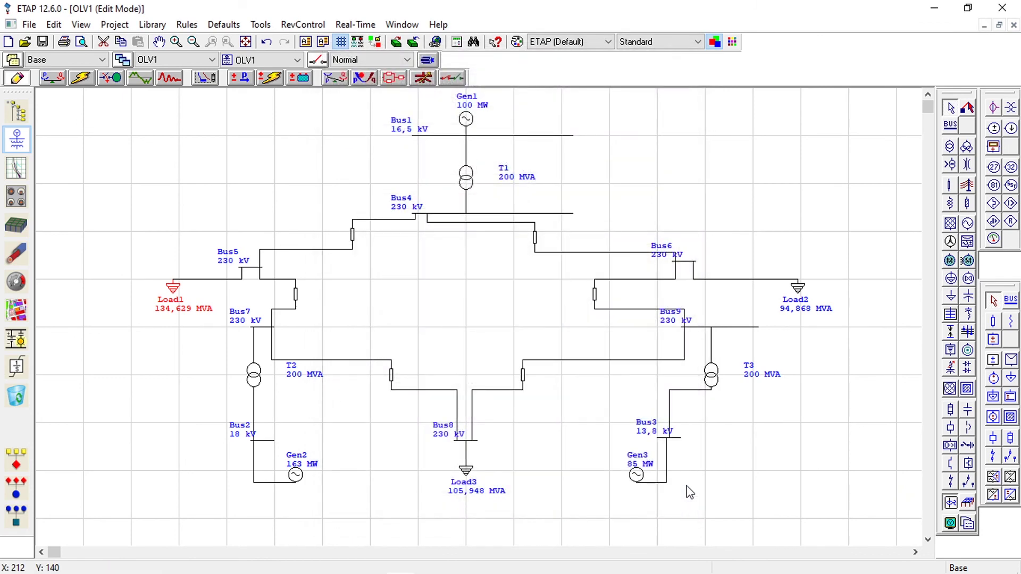
click(739, 204)
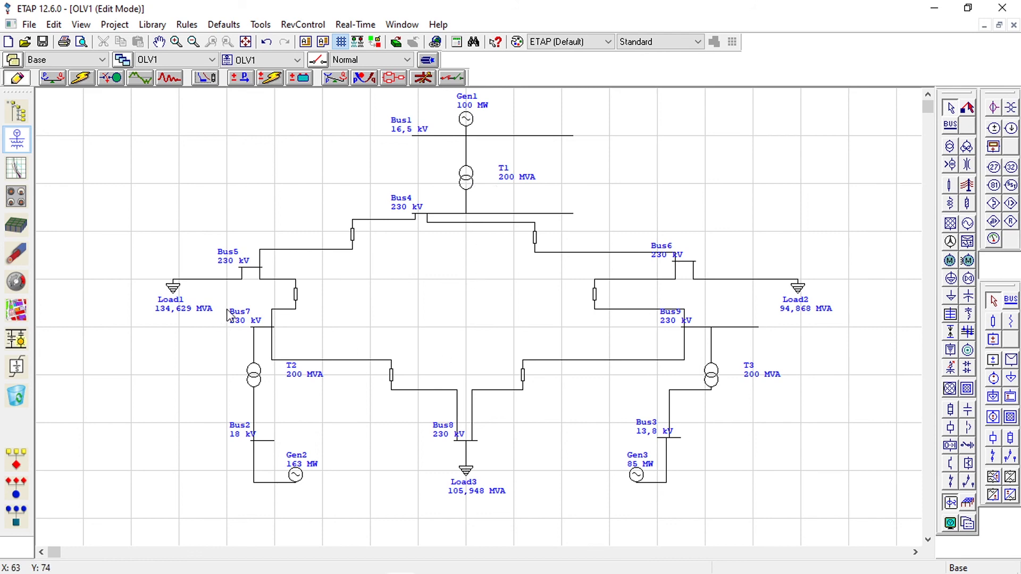
Recheck static load Load1's loading categories and operating load, and close its editor without saving changes
double_click(177, 292)
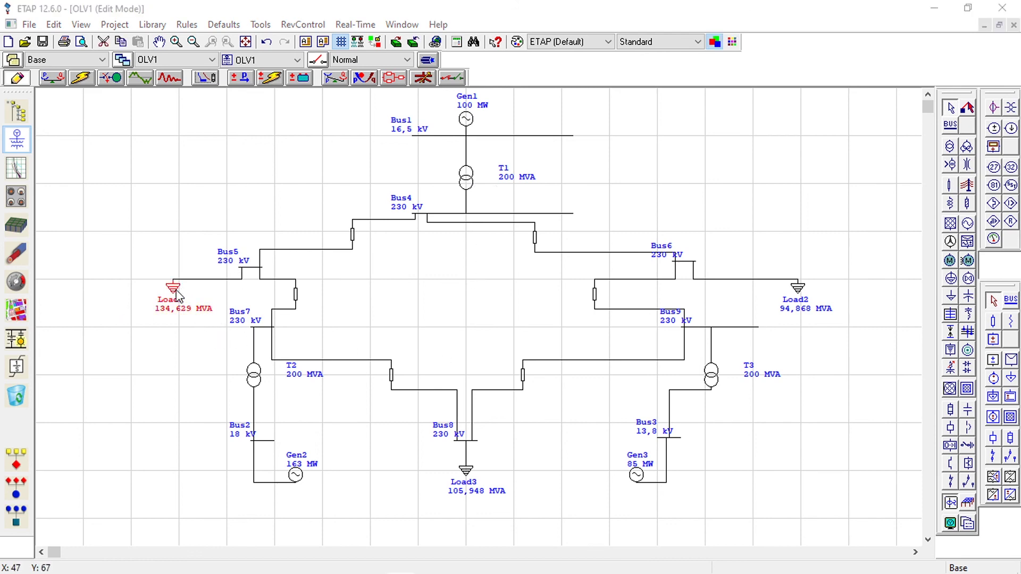
click(390, 82)
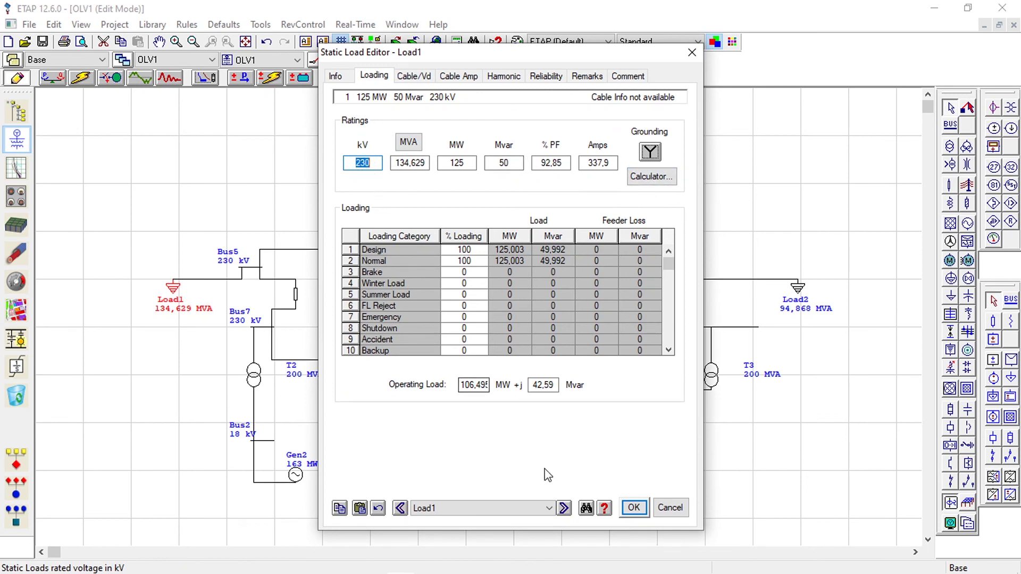
click(662, 510)
click(727, 227)
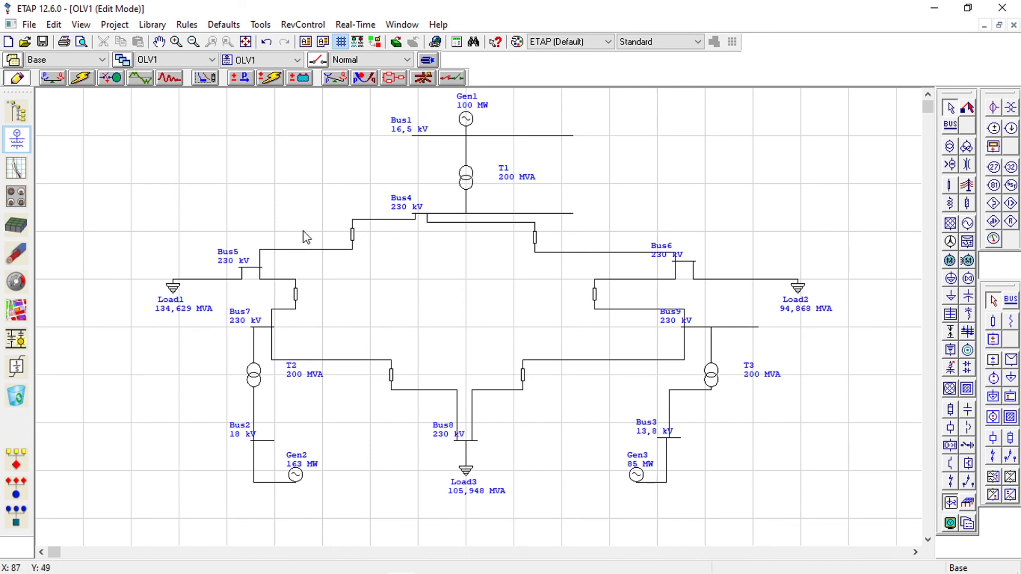
Run the load flow analysis with the flow results displayed in Amp, and return the diagram to edit mode
click(49, 81)
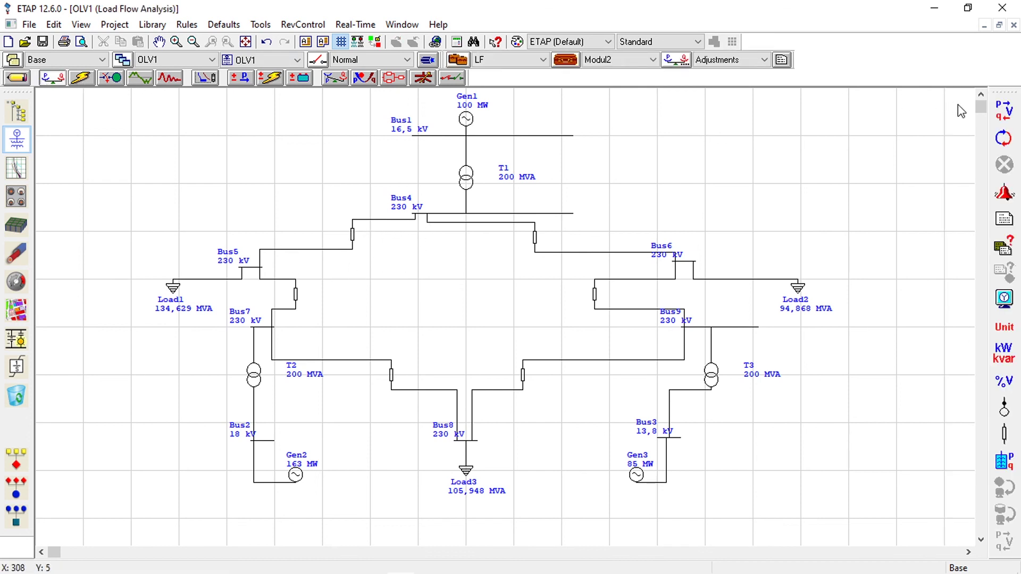
click(1009, 109)
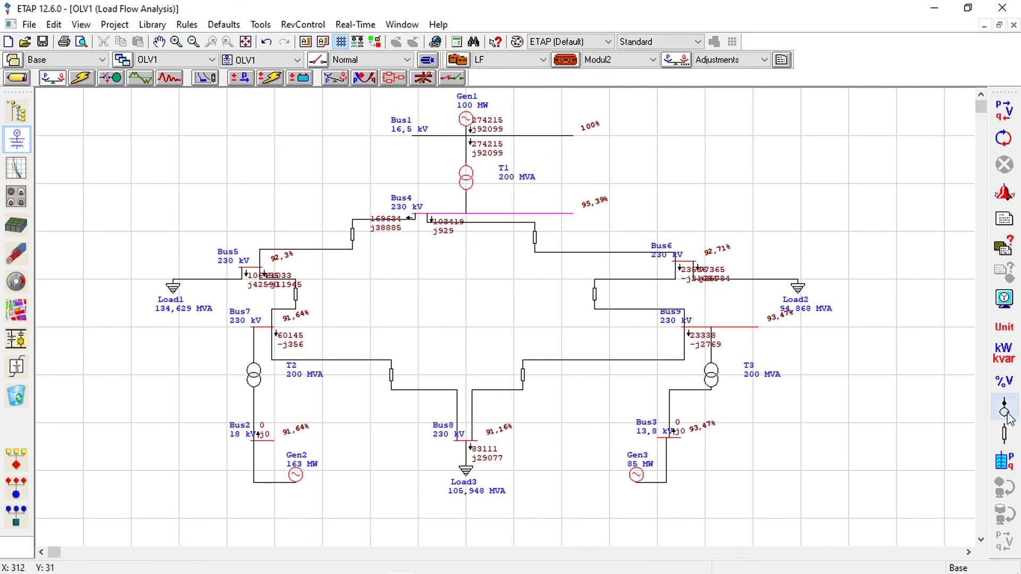
click(1002, 359)
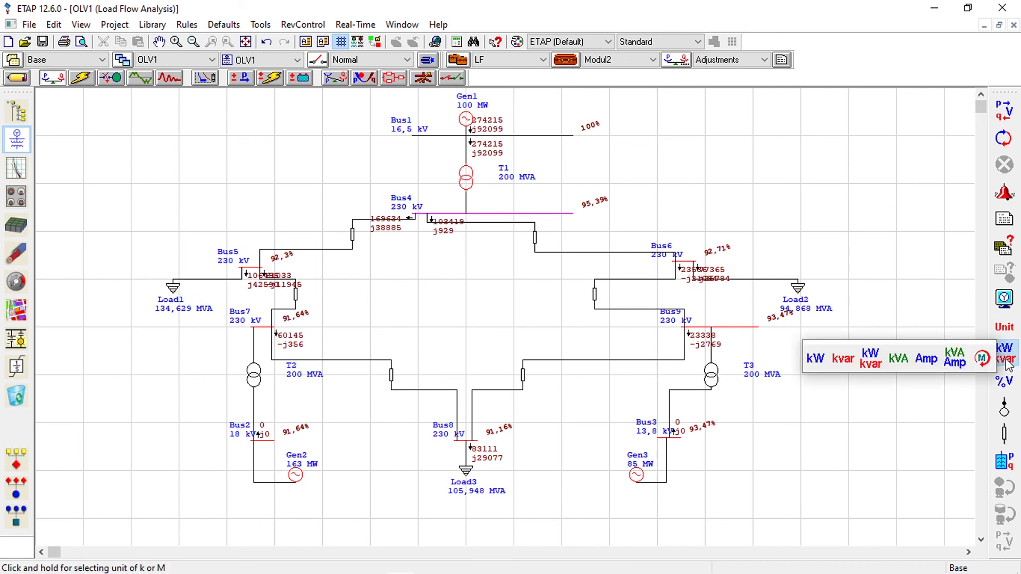
click(916, 360)
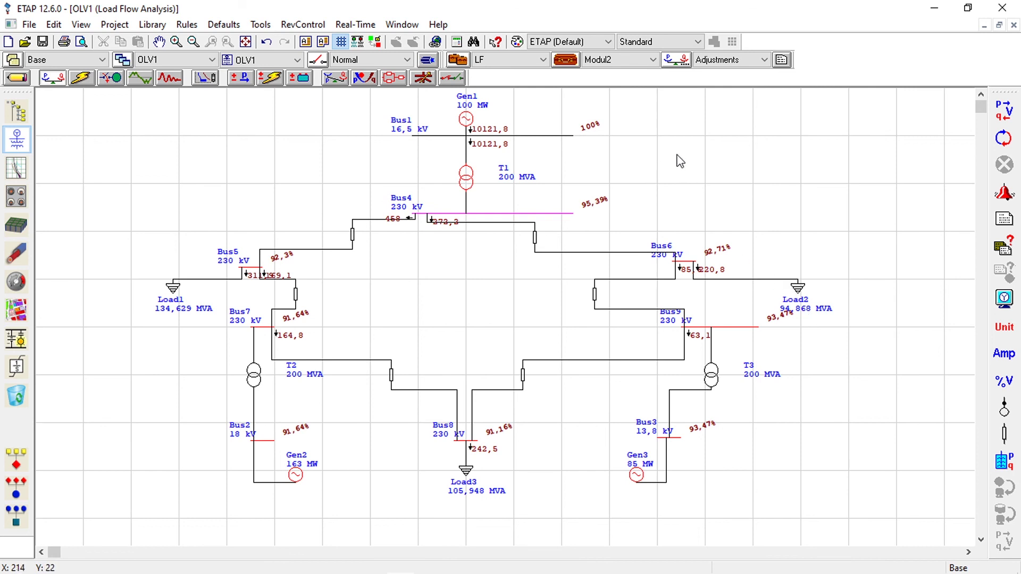
click(17, 79)
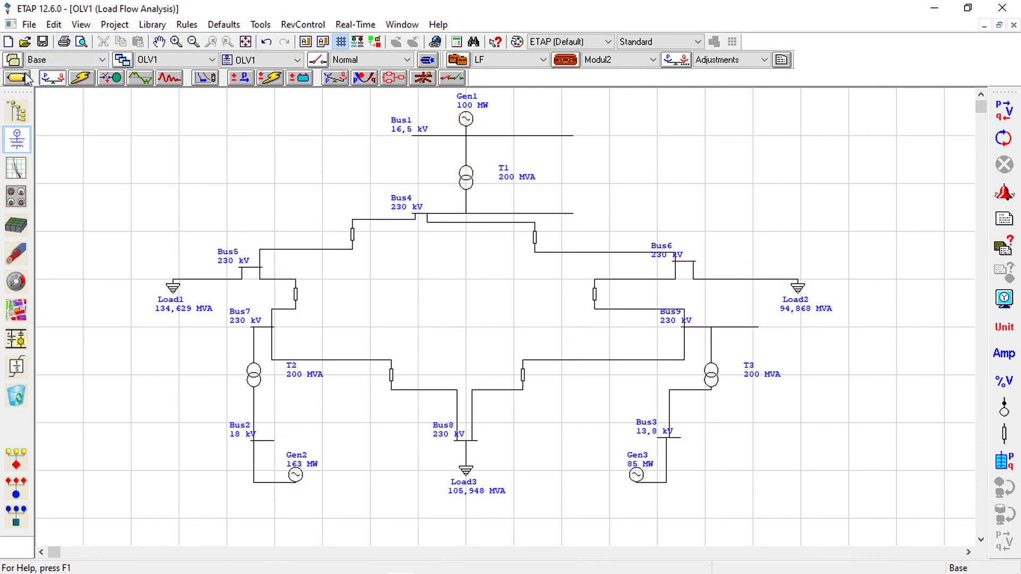